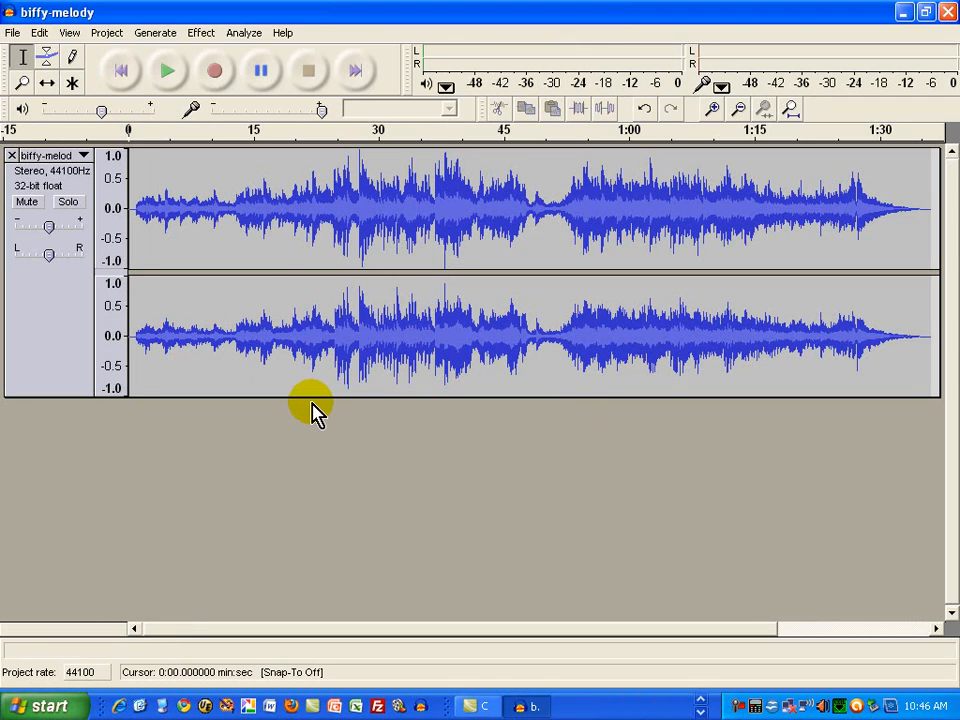
- Play the melody track from its beginning and stop the playback
{"action": "key", "text": "space"}
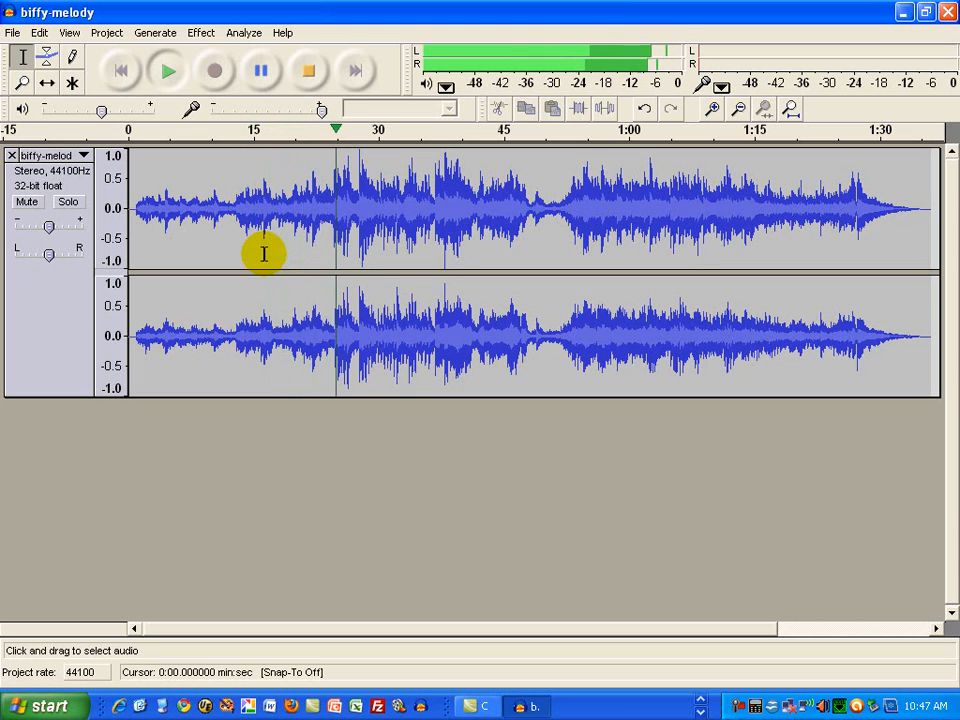
{"action": "left_click", "coordinate": [318, 72]}
{"action": "left_click", "coordinate": [464, 414]}
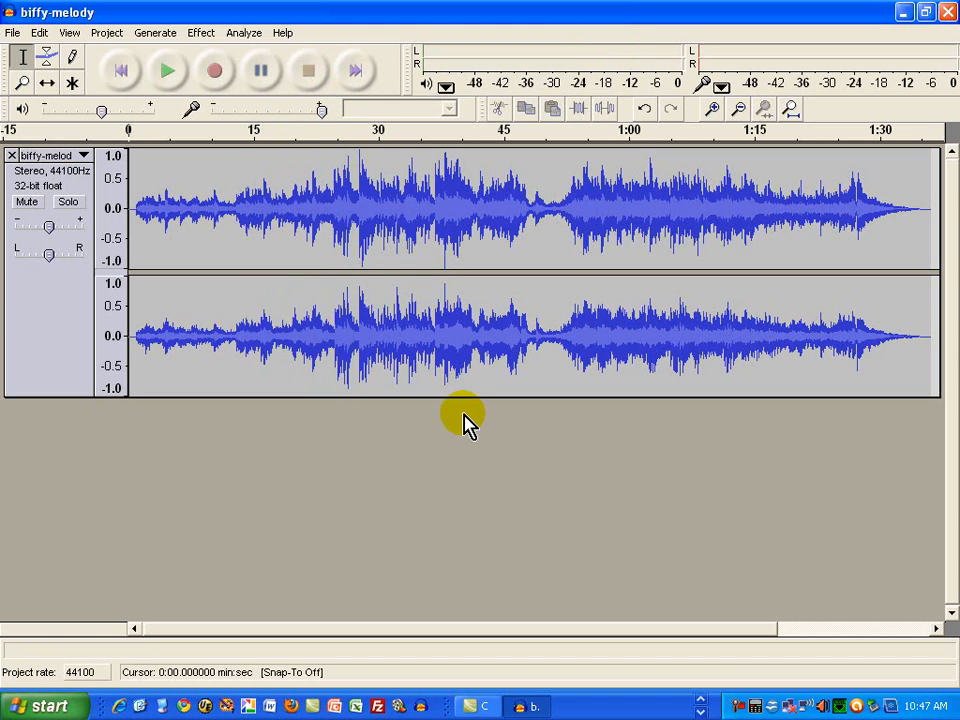
- Cut the silence at the very start of the track, from 0 to about 0.95 s
{"action": "left_click", "coordinate": [719, 111]}
{"action": "left_click", "coordinate": [124, 72]}
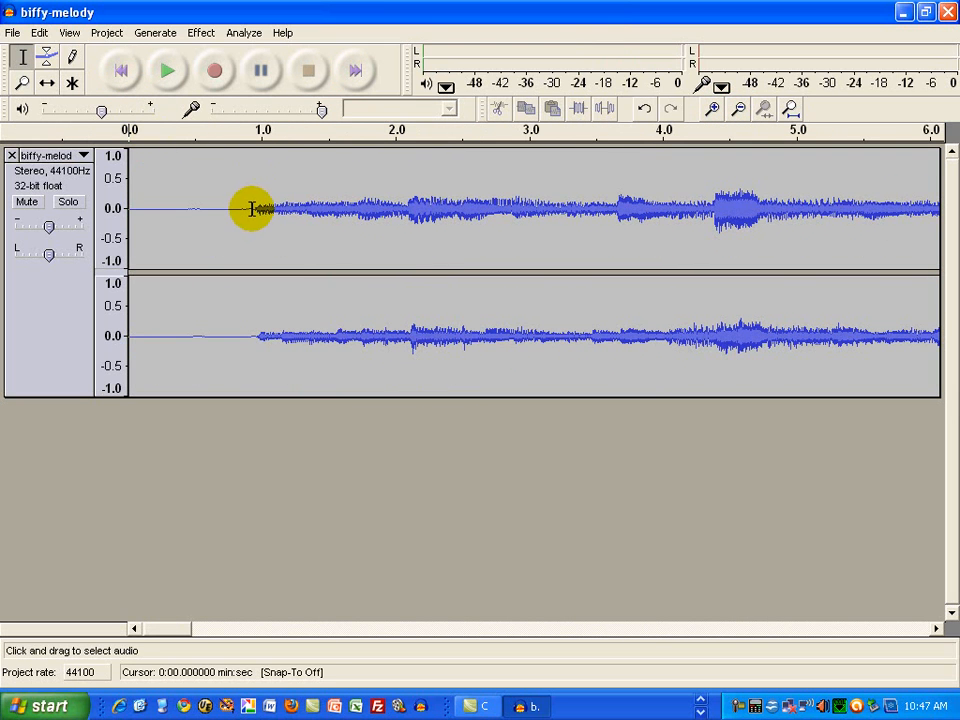
{"action": "left_click_drag", "start_coordinate": [255, 209], "coordinate": [66, 203]}
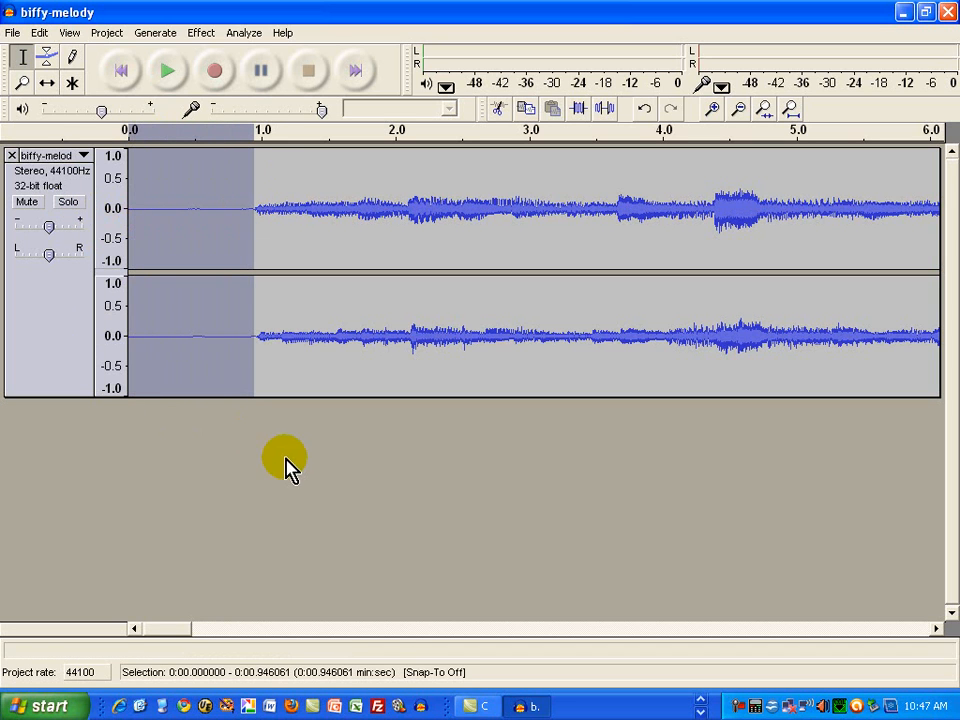
{"action": "left_click", "coordinate": [40, 33]}
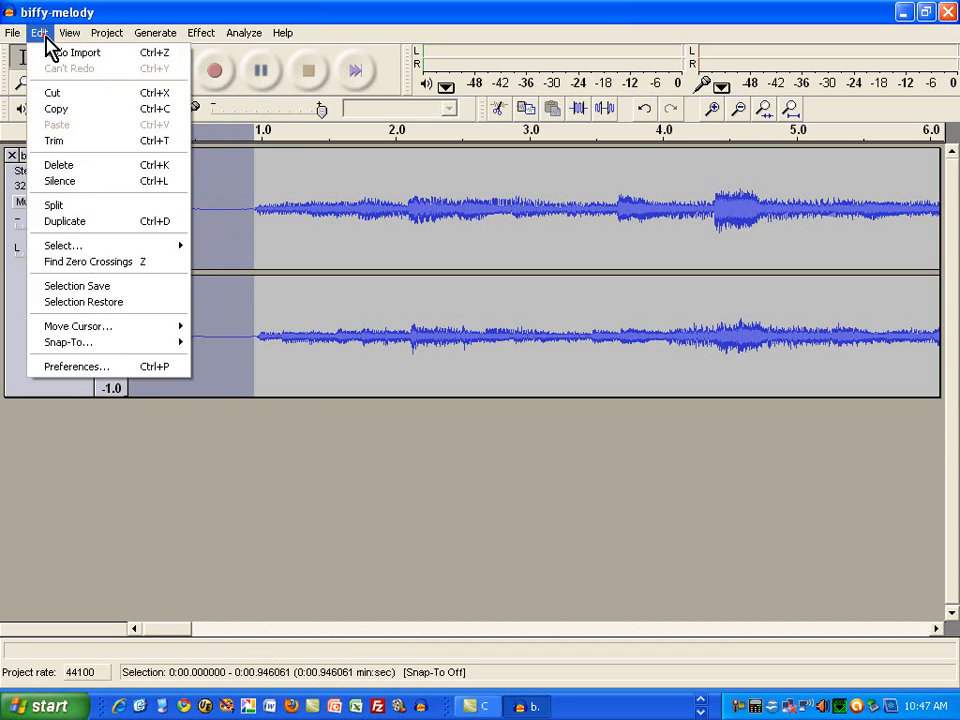
{"action": "left_click", "coordinate": [53, 94]}
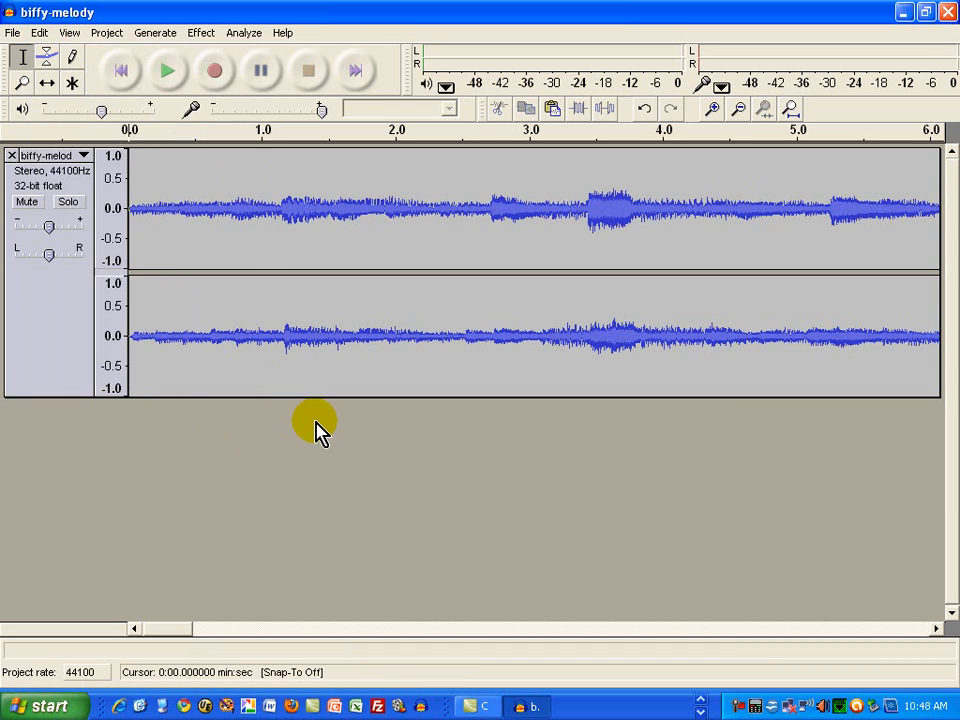
- Play the shortened track from its start to check the cut, and stop the playback
{"action": "left_click", "coordinate": [121, 73]}
{"action": "left_click", "coordinate": [170, 74]}
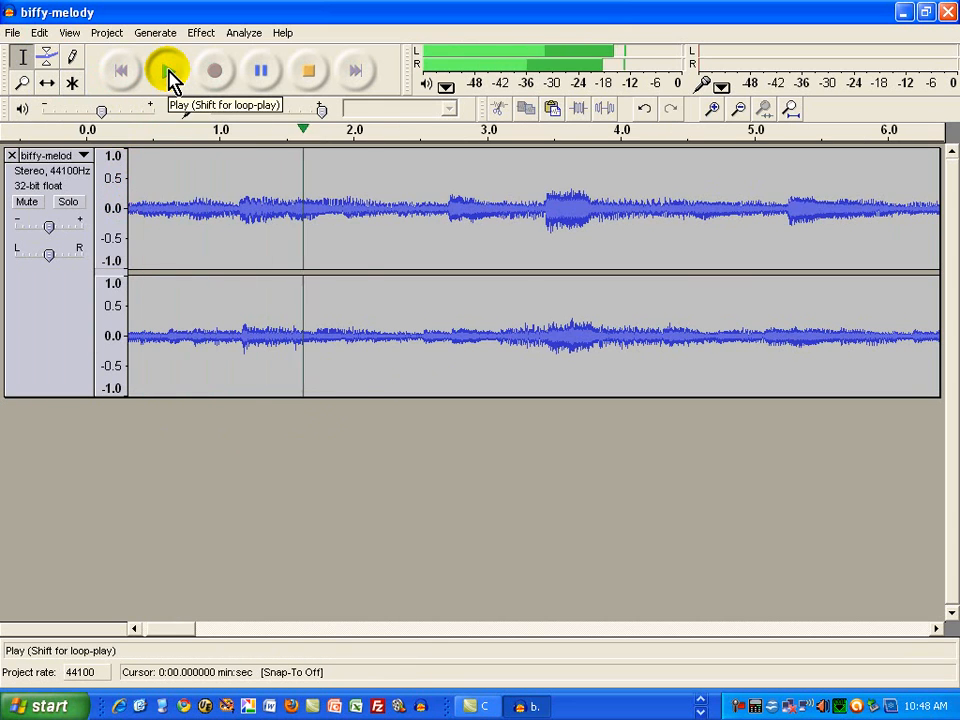
{"action": "left_click", "coordinate": [312, 74]}
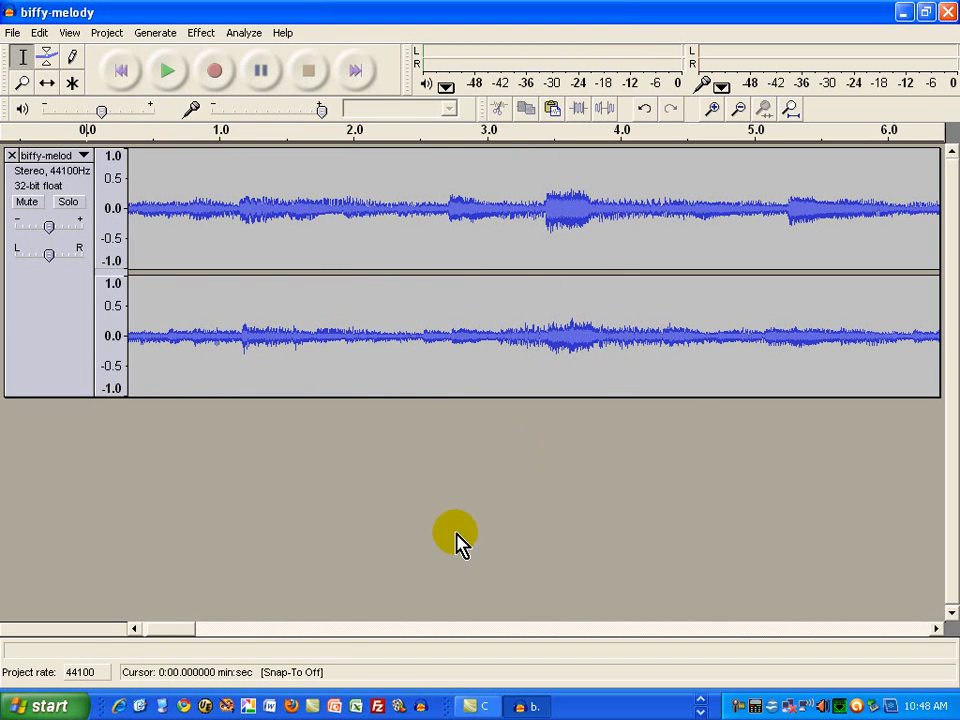
- Replay the opening passage from 0 s to find where the clip should end, and stop the playback
{"action": "left_click_drag", "start_coordinate": [189, 632], "coordinate": [264, 640]}
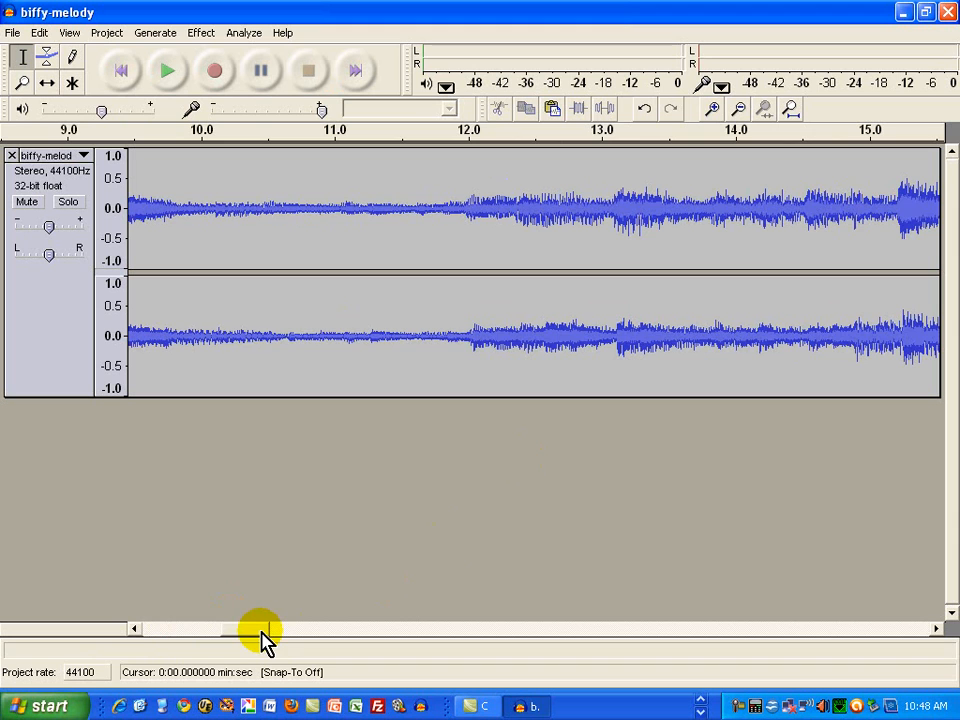
{"action": "left_click_drag", "start_coordinate": [265, 640], "coordinate": [189, 636]}
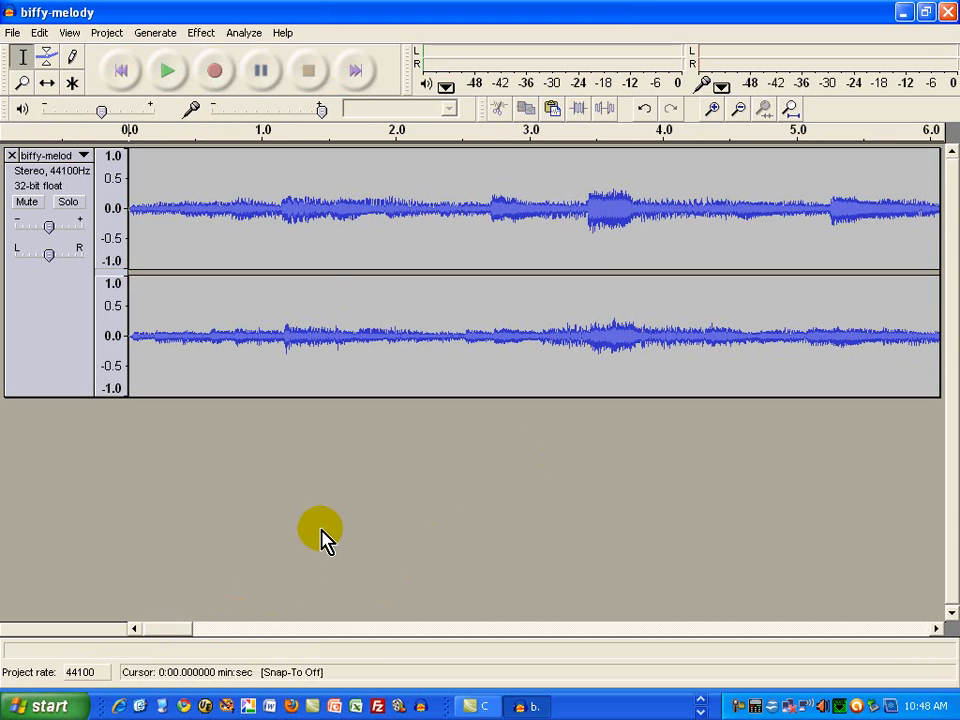
{"action": "left_click_drag", "start_coordinate": [440, 629], "coordinate": [161, 636]}
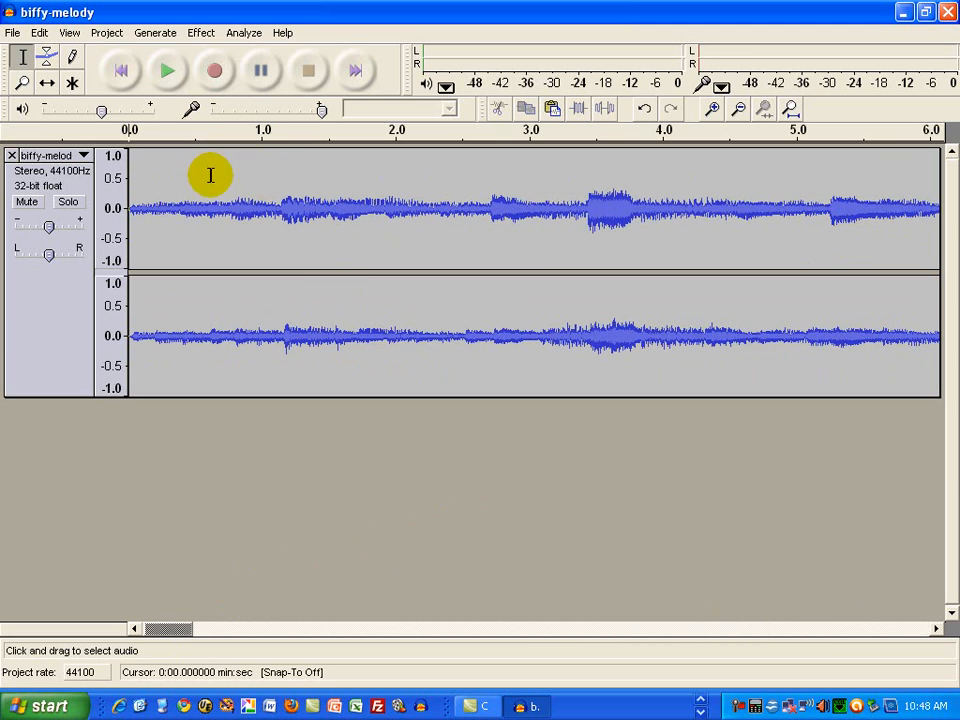
{"action": "left_click", "coordinate": [163, 72]}
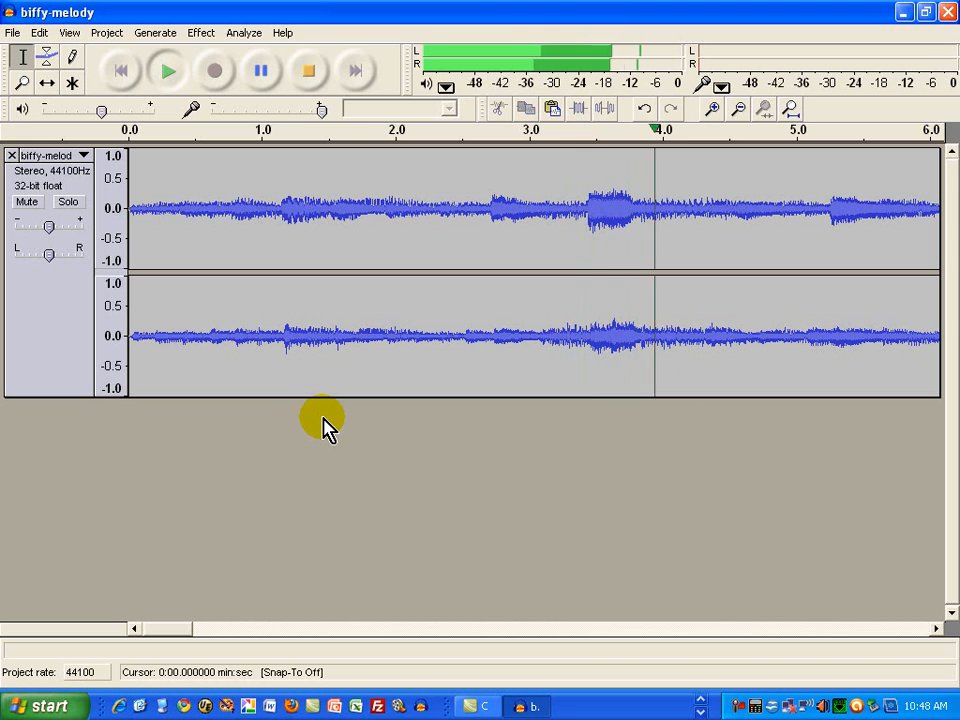
{"action": "left_click", "coordinate": [312, 74]}
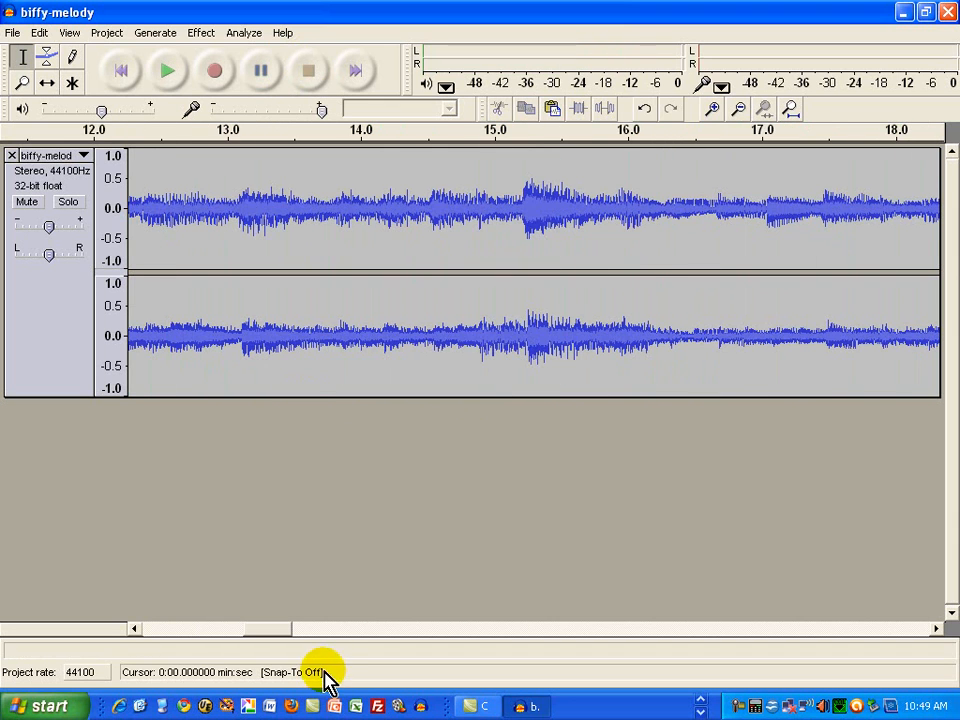
- Select the audio from about 11.42 to 13.21 s and play only that section
{"action": "left_click_drag", "start_coordinate": [289, 628], "coordinate": [253, 634]}
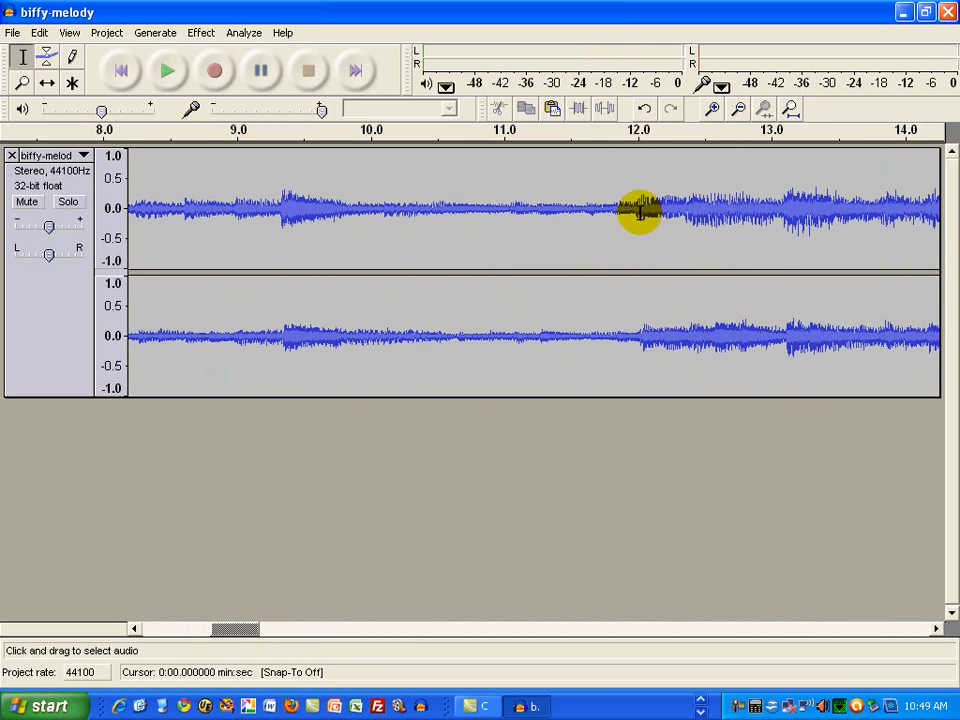
{"action": "left_click_drag", "start_coordinate": [561, 205], "coordinate": [800, 220]}
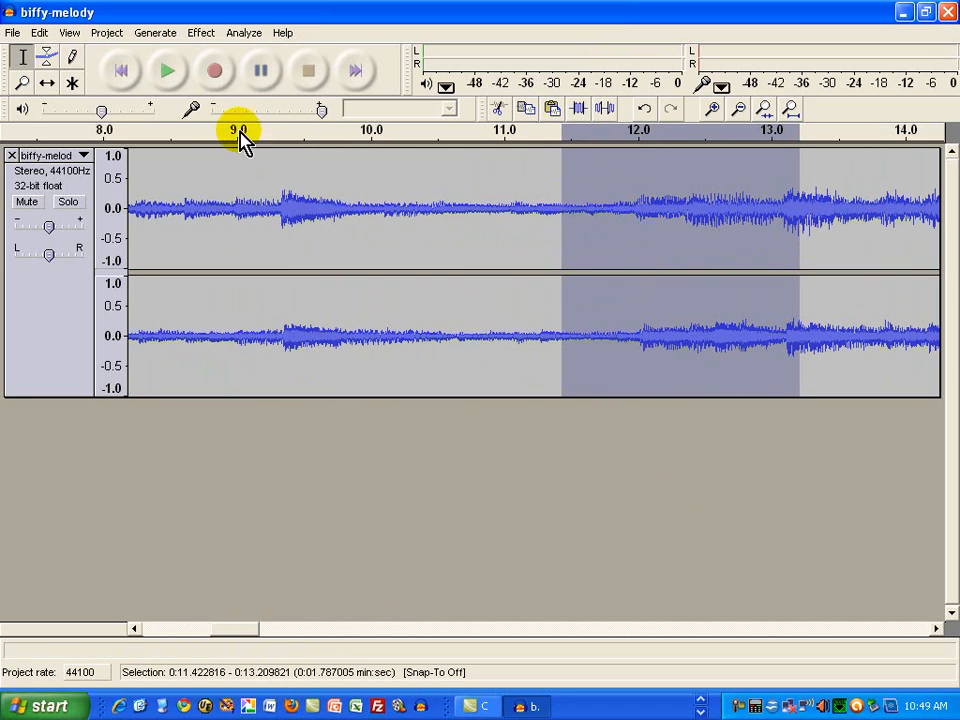
{"action": "left_click", "coordinate": [166, 72]}
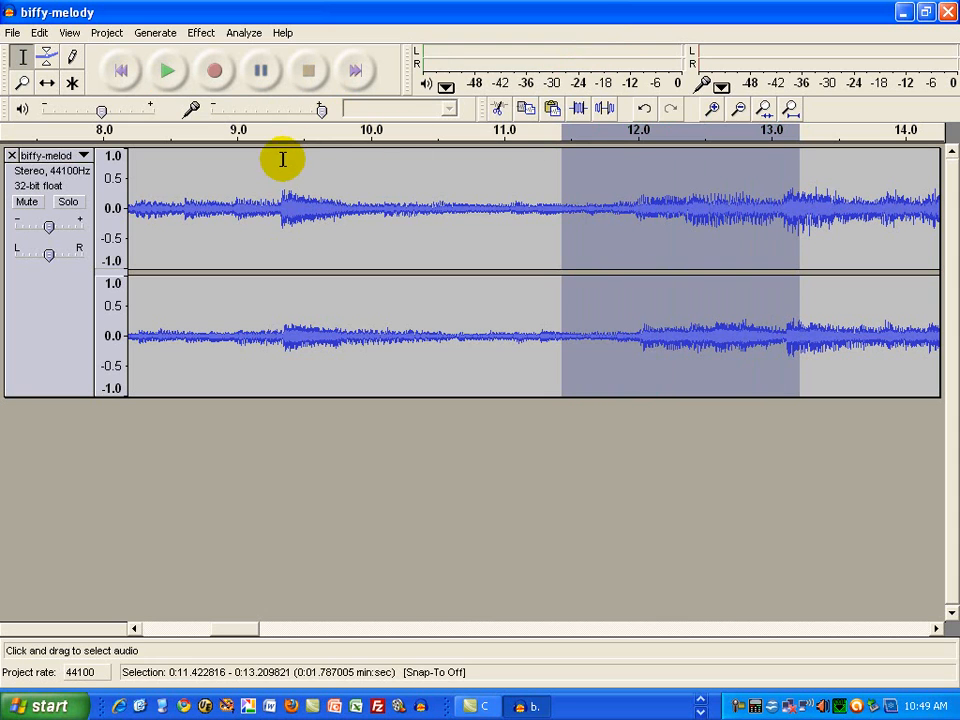
- Select the wider section from about 9.28 to 13.90 s, play it, and pause just after the music gets louder
{"action": "left_click_drag", "start_coordinate": [274, 166], "coordinate": [591, 195]}
{"action": "left_click", "coordinate": [889, 204], "text": "shift"}
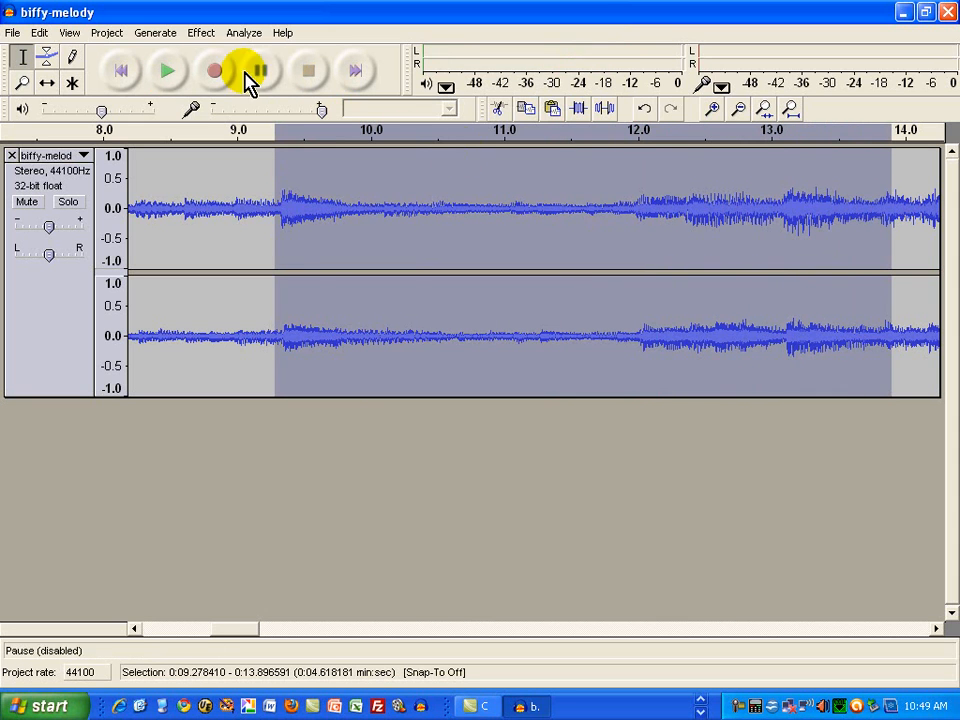
{"action": "left_click", "coordinate": [168, 72]}
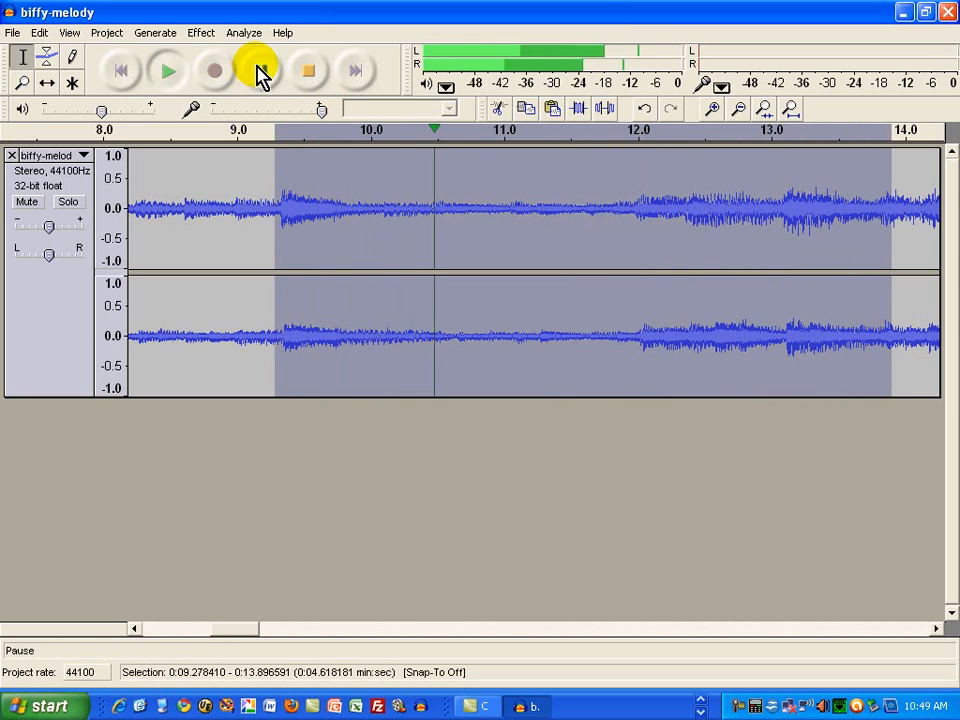
{"action": "left_click", "coordinate": [262, 72]}
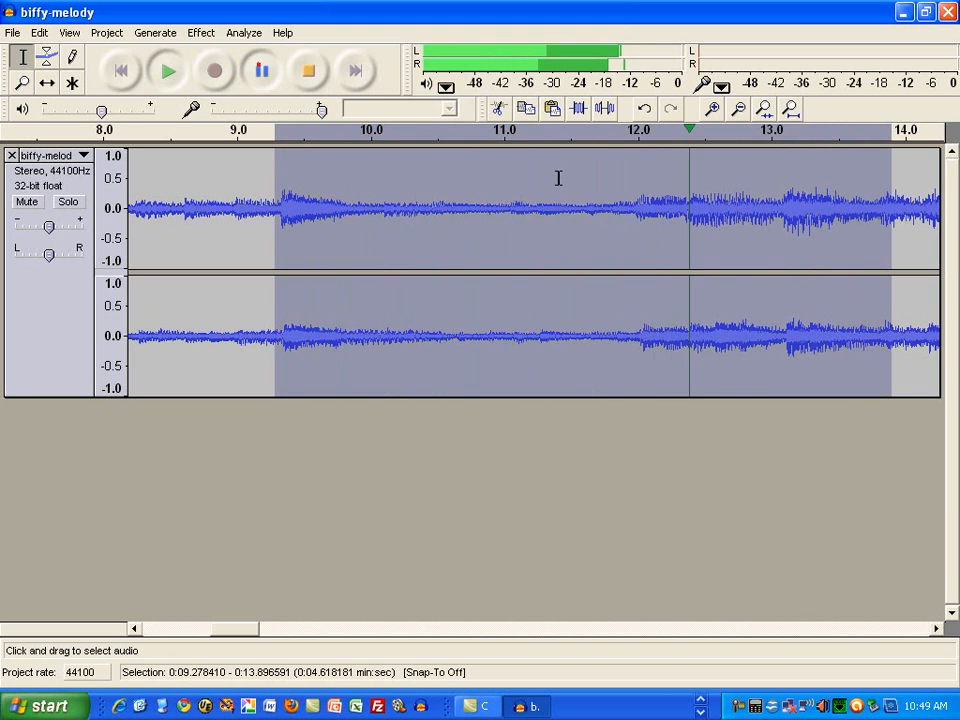
- Place the cursor at about 11.96 s and try selecting from the cursor to the end for cutting while playback is paused
{"action": "left_click", "coordinate": [620, 206]}
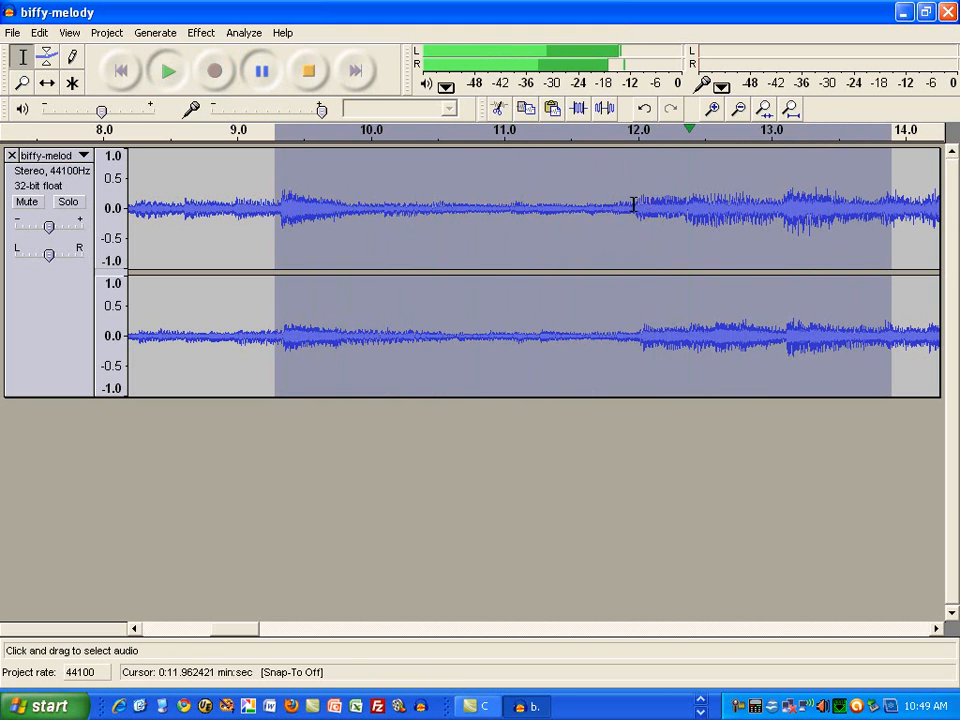
{"action": "left_click", "coordinate": [633, 206]}
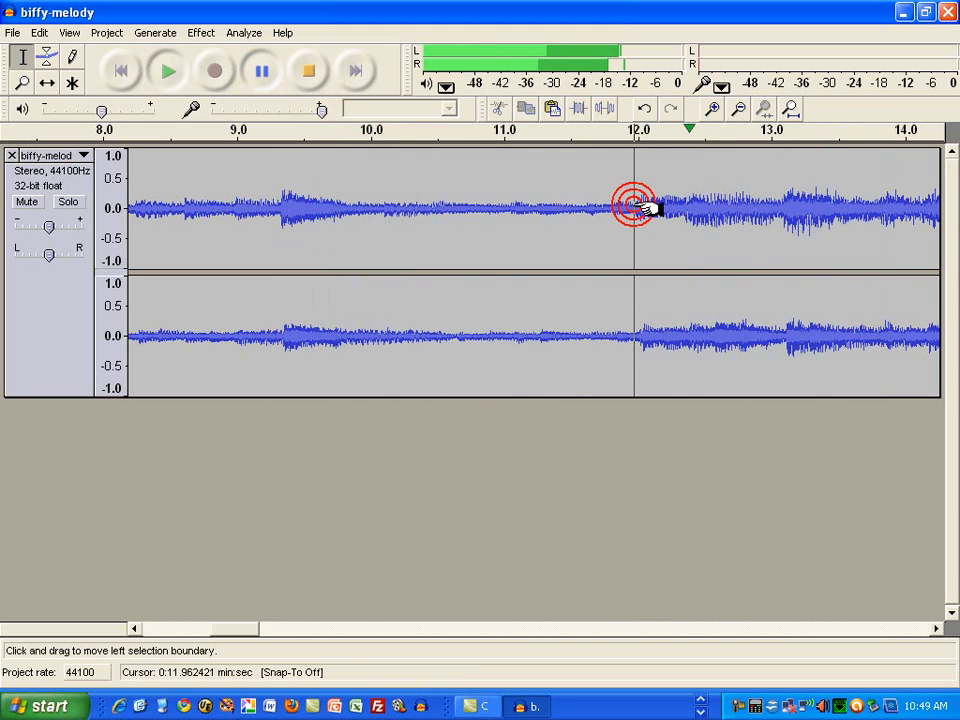
{"action": "left_click", "coordinate": [41, 32]}
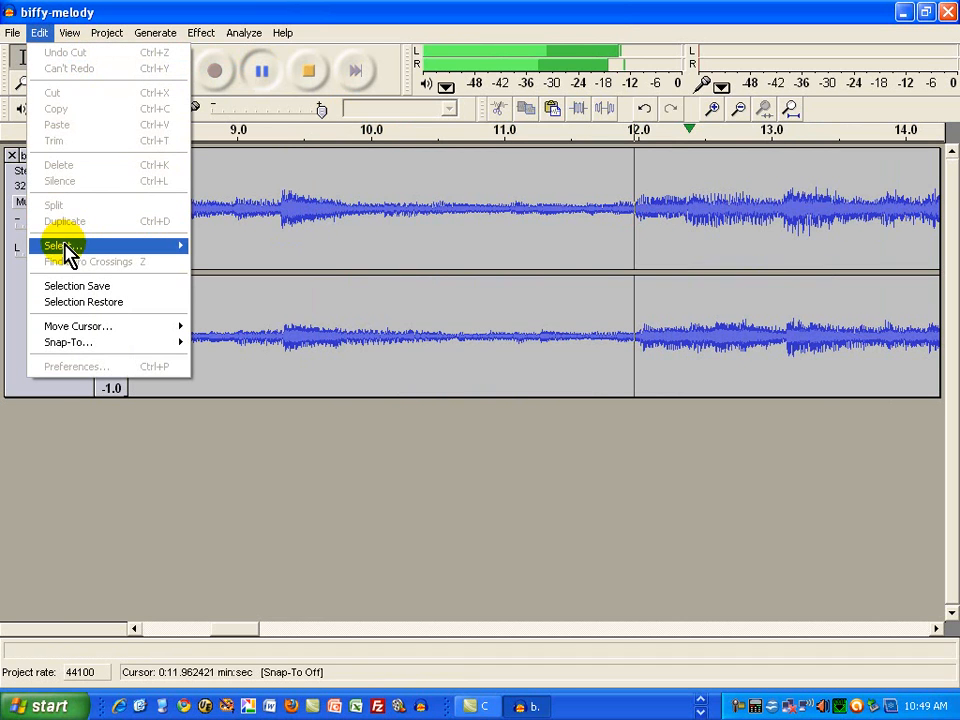
{"action": "mouse_move", "coordinate": [66, 250]}
{"action": "left_click", "coordinate": [238, 278]}
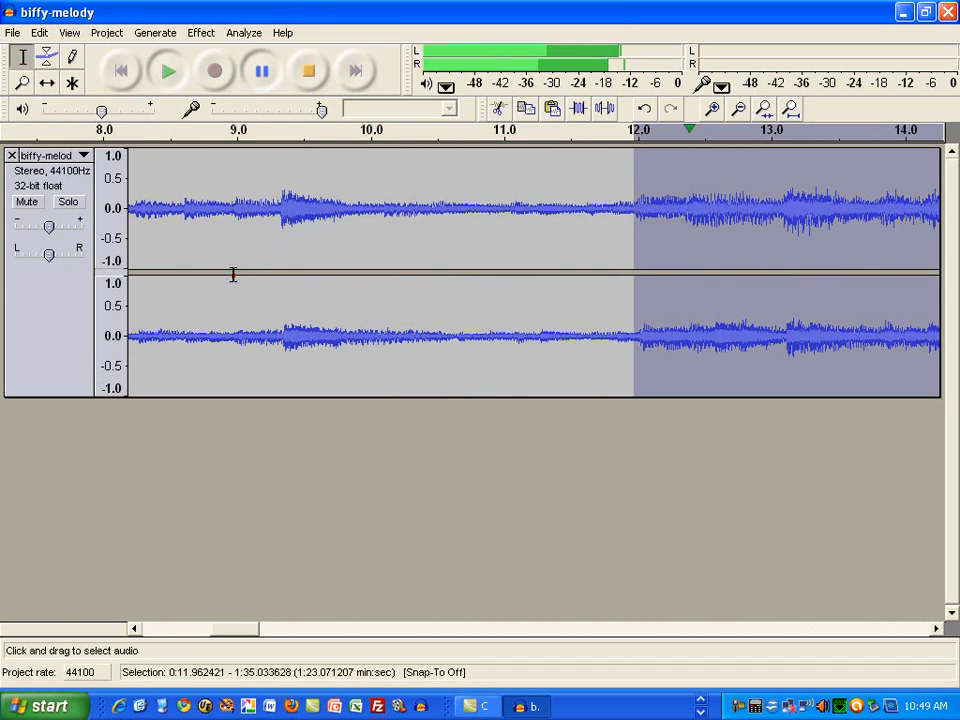
{"action": "left_click", "coordinate": [40, 32]}
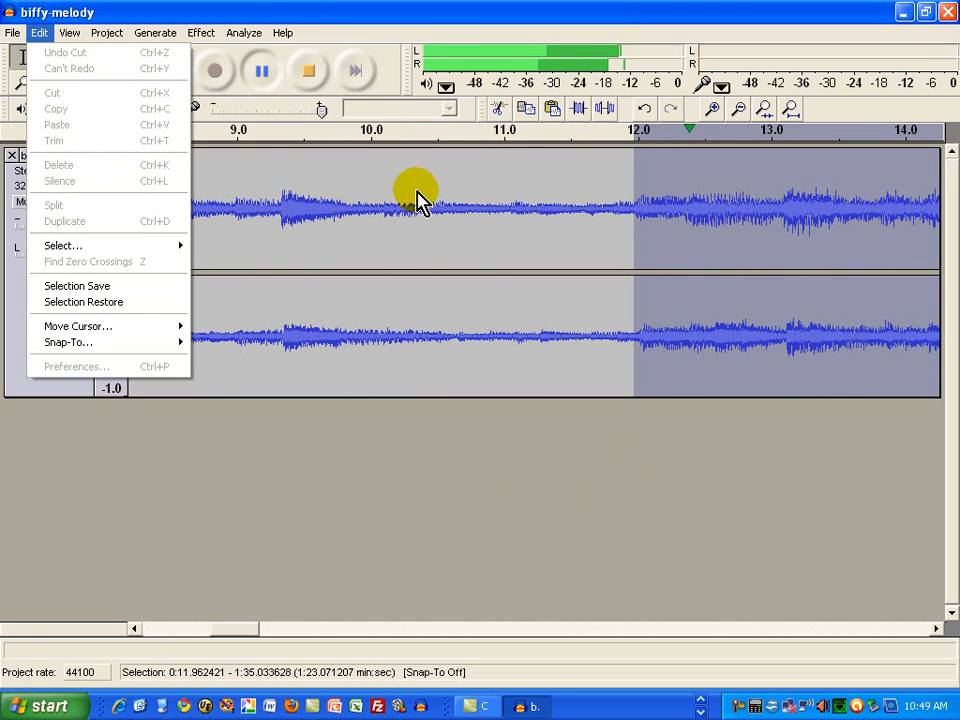
{"action": "left_click", "coordinate": [686, 178]}
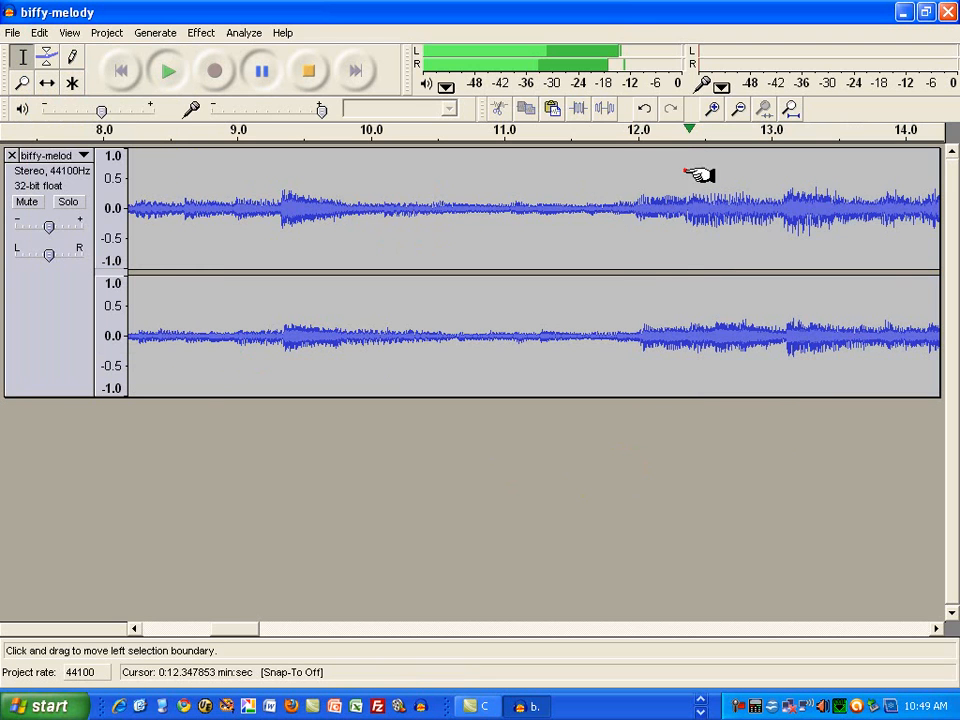
- Cut everything from about 11.97 s to the end of the track, with playback fully stopped
{"action": "left_click", "coordinate": [636, 206]}
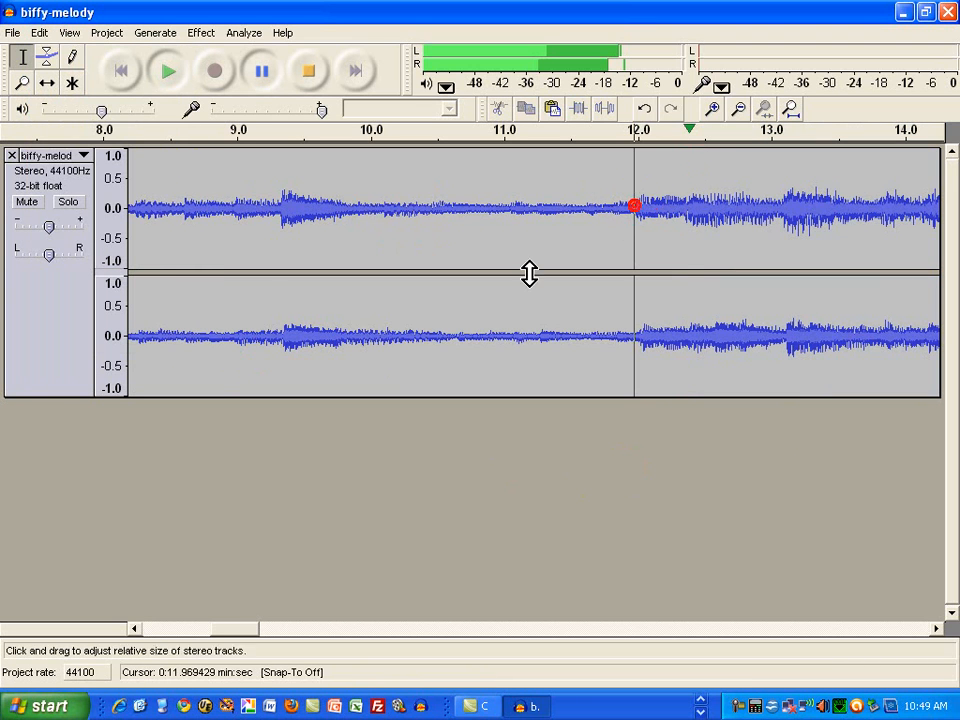
{"action": "left_click", "coordinate": [38, 40]}
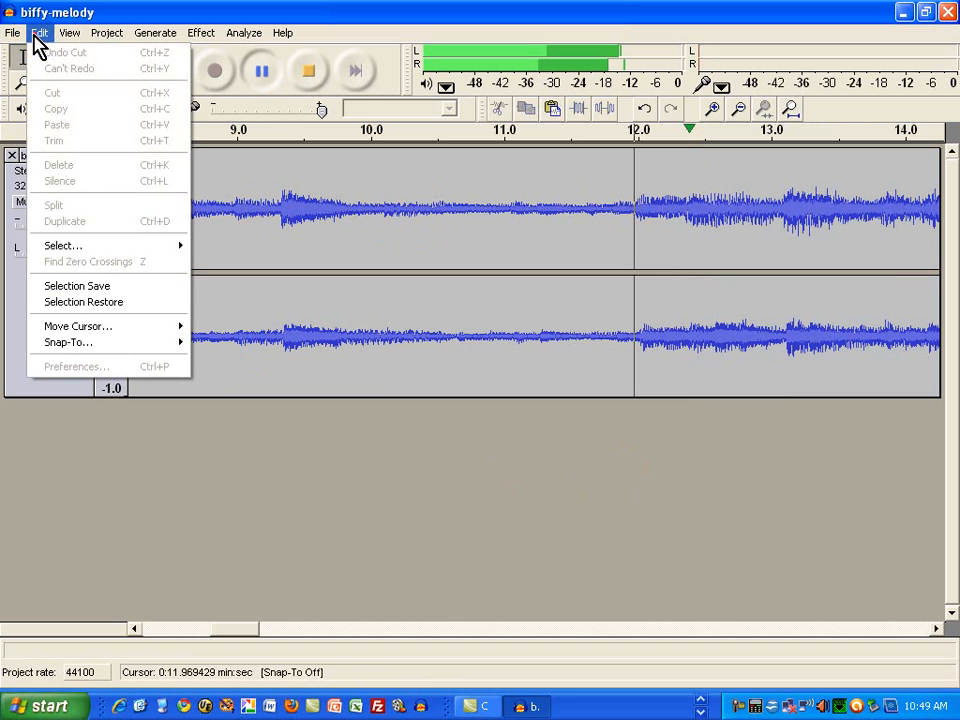
{"action": "left_click", "coordinate": [68, 247]}
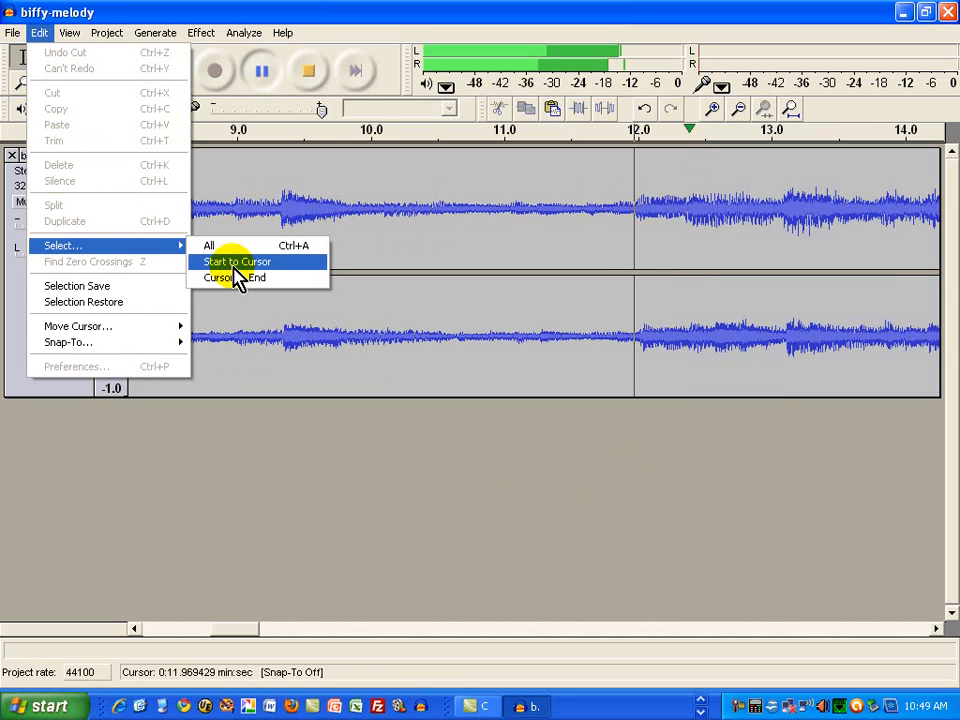
{"action": "left_click", "coordinate": [236, 278]}
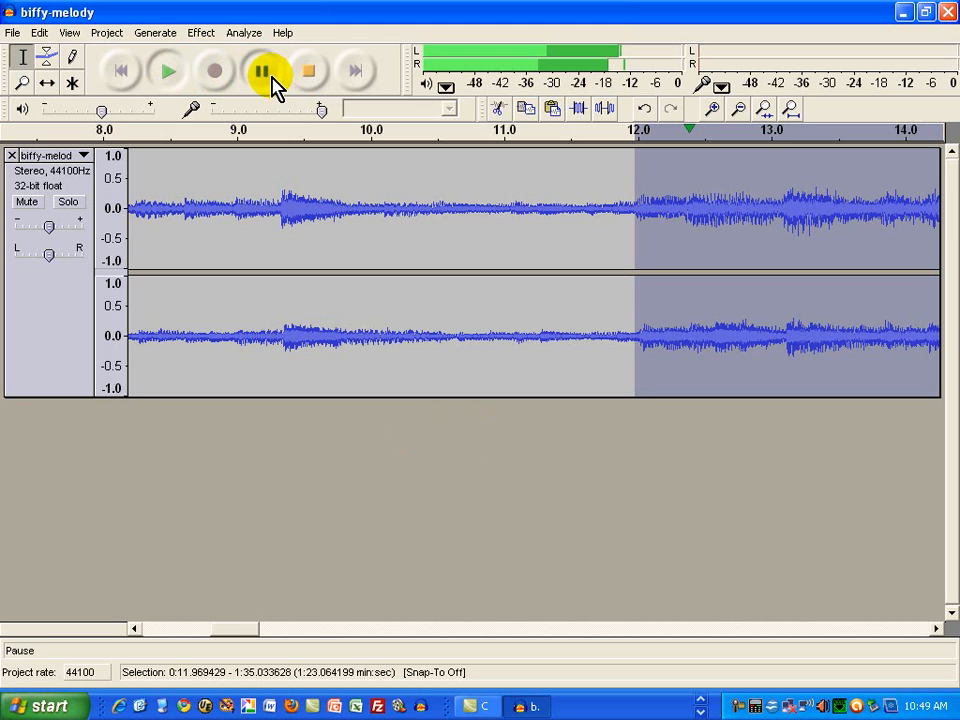
{"action": "left_click", "coordinate": [309, 72]}
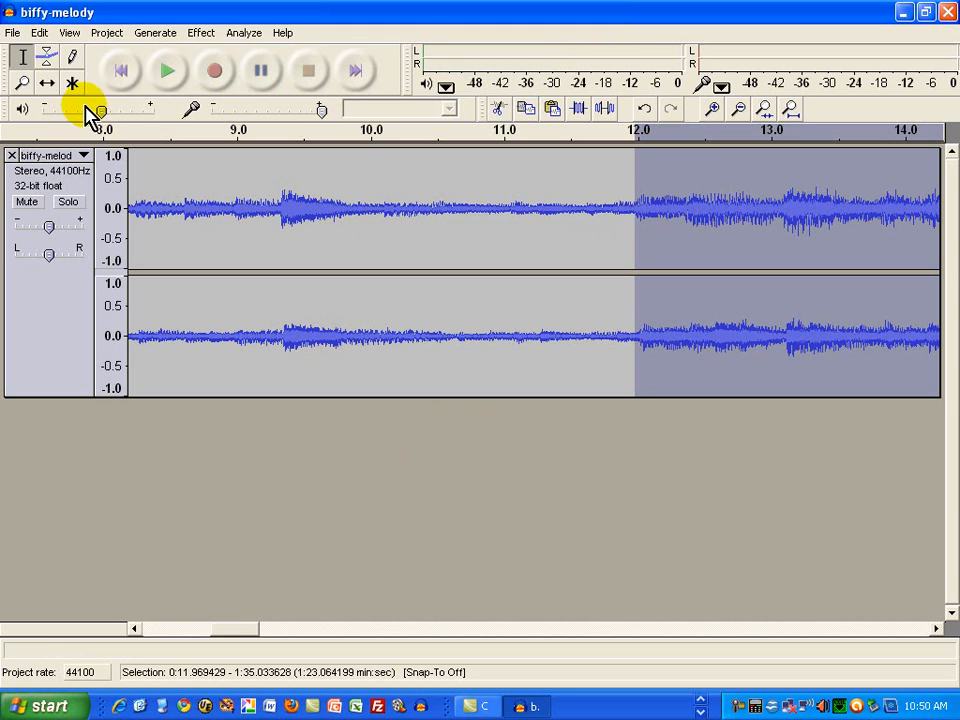
{"action": "left_click", "coordinate": [39, 32]}
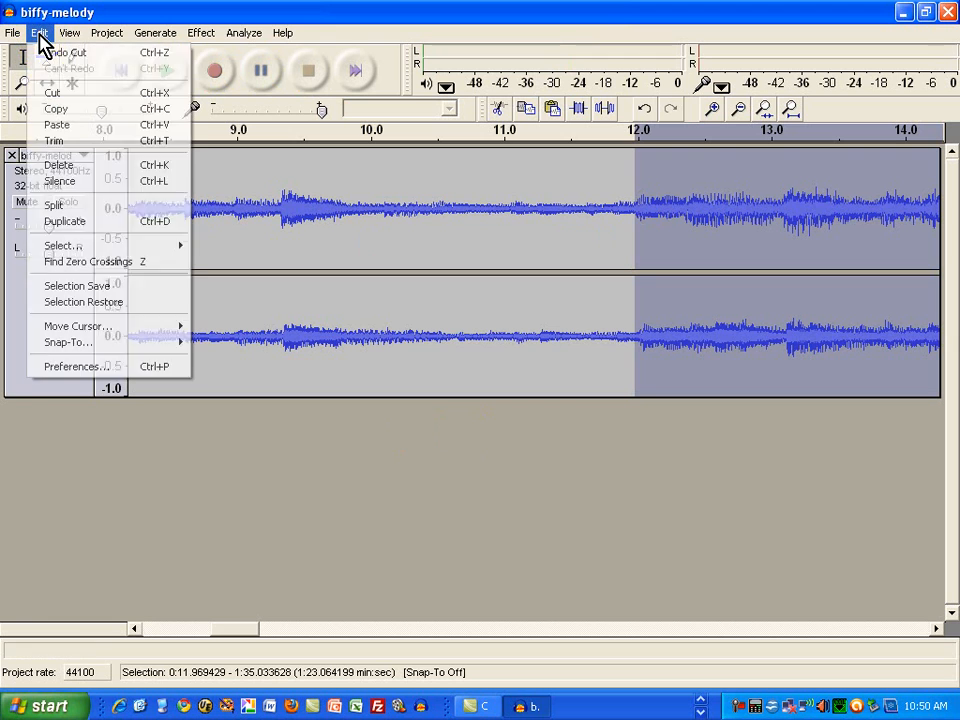
{"action": "left_click", "coordinate": [52, 94]}
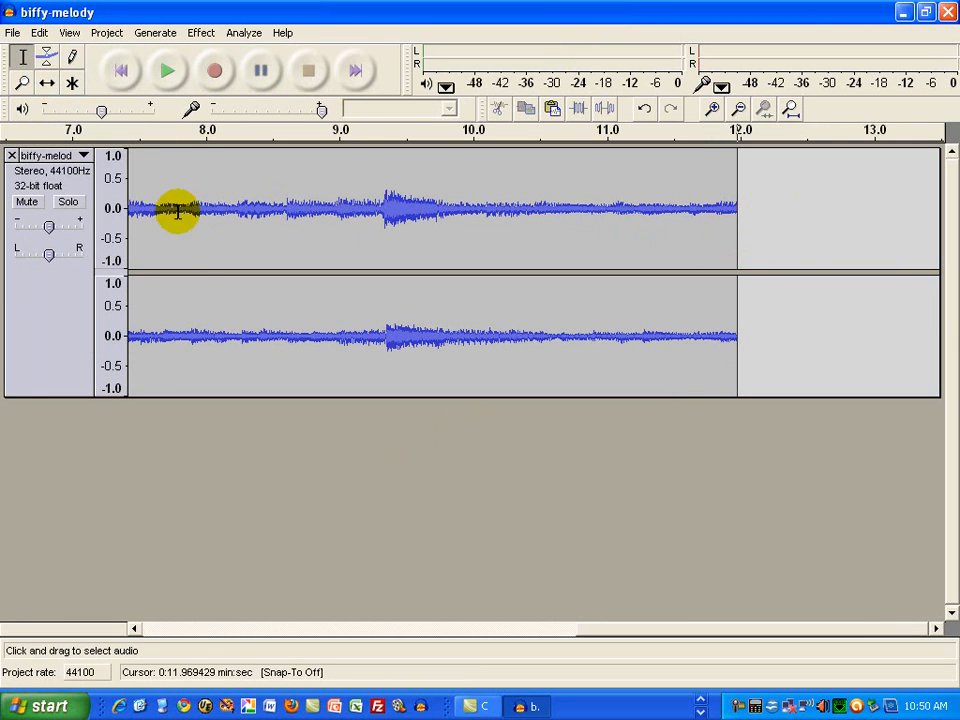
- Play the remaining track from about 8 s to its end to hear how it finishes
{"action": "left_click", "coordinate": [206, 192]}
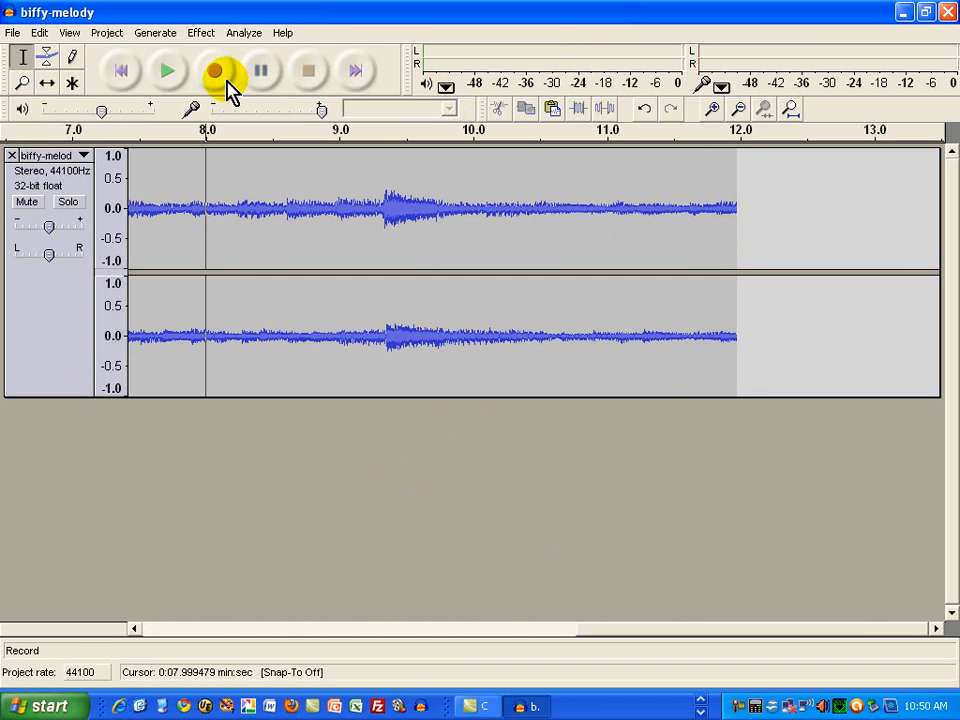
{"action": "left_click", "coordinate": [168, 72]}
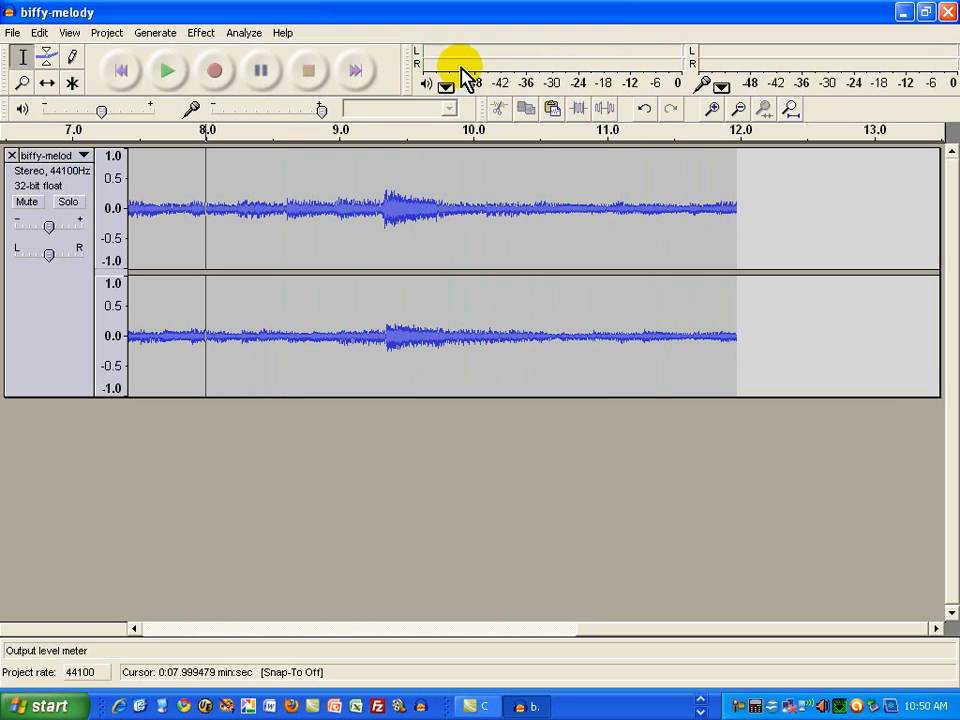
- Fade out the end of the track from about 11.33 s onward
{"action": "left_click_drag", "start_coordinate": [756, 196], "coordinate": [651, 190]}
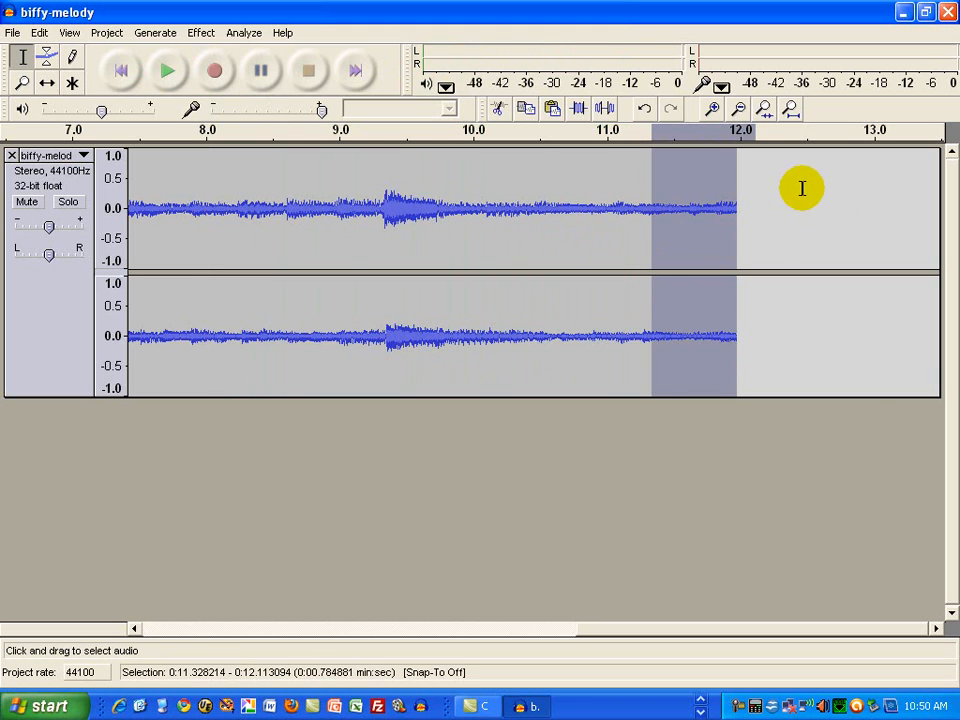
{"action": "left_click", "coordinate": [205, 40]}
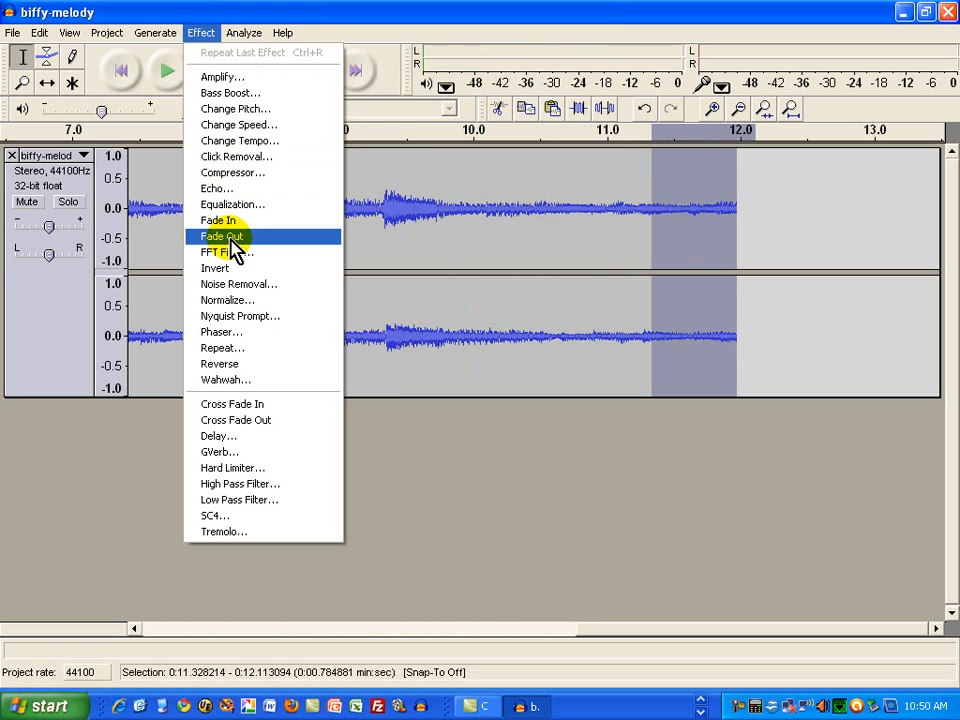
{"action": "left_click", "coordinate": [231, 247]}
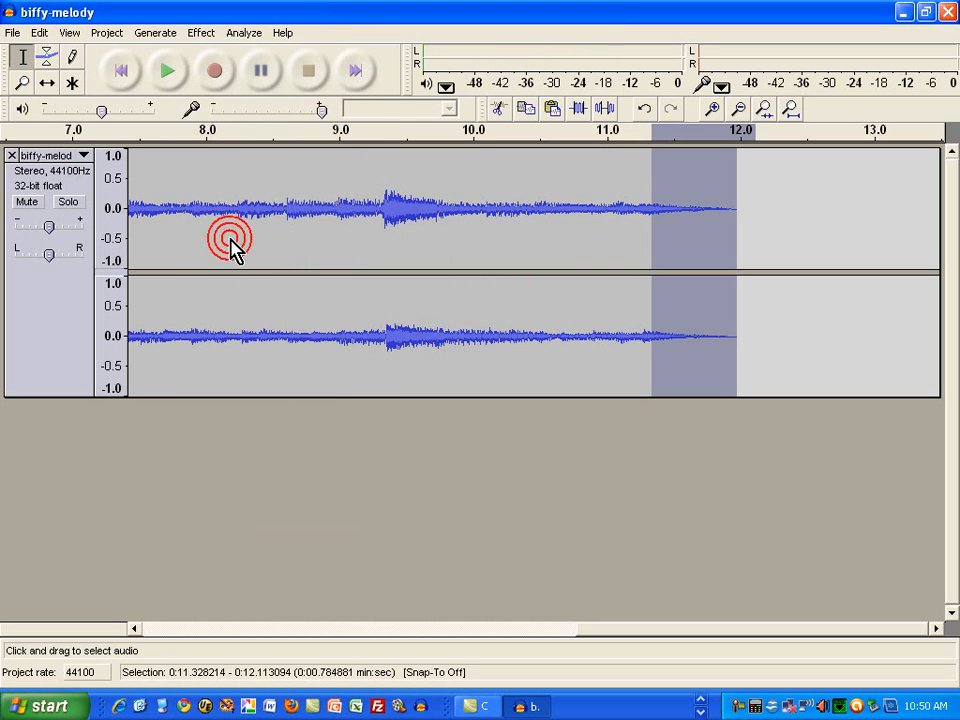
- Play the track from about 8.41 s to its end to check the fade-out
{"action": "left_click", "coordinate": [785, 214]}
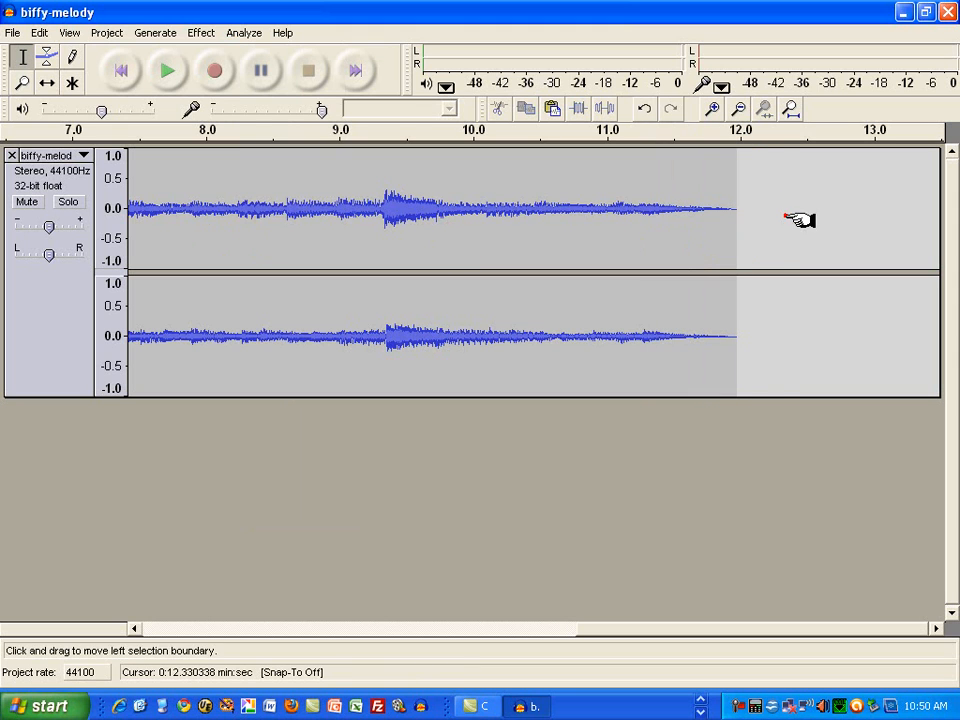
{"action": "left_click", "coordinate": [261, 190]}
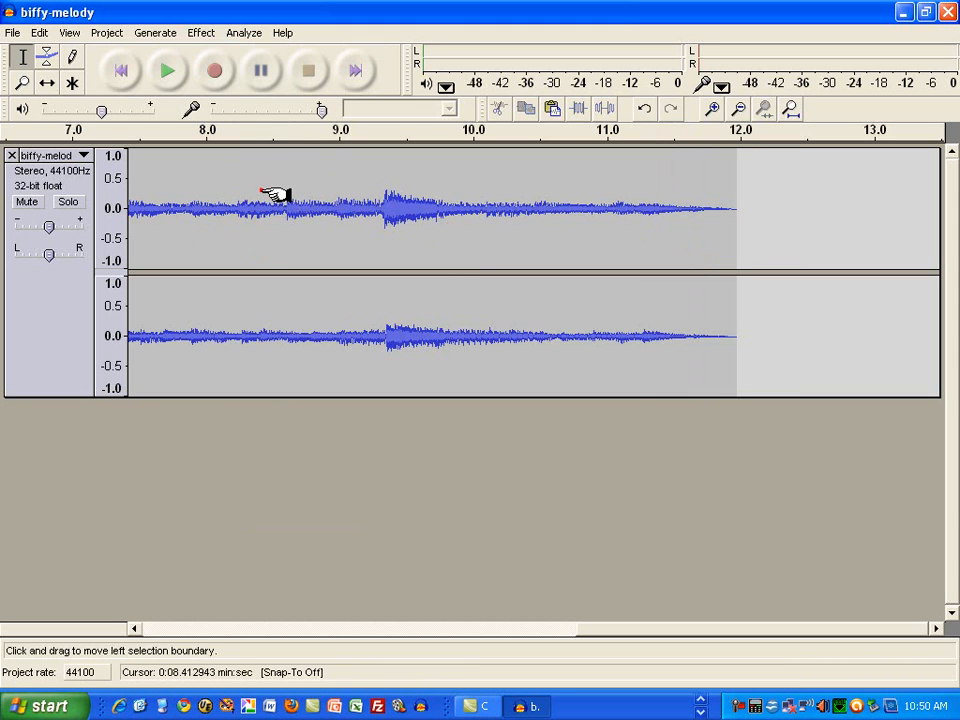
{"action": "left_click", "coordinate": [167, 78]}
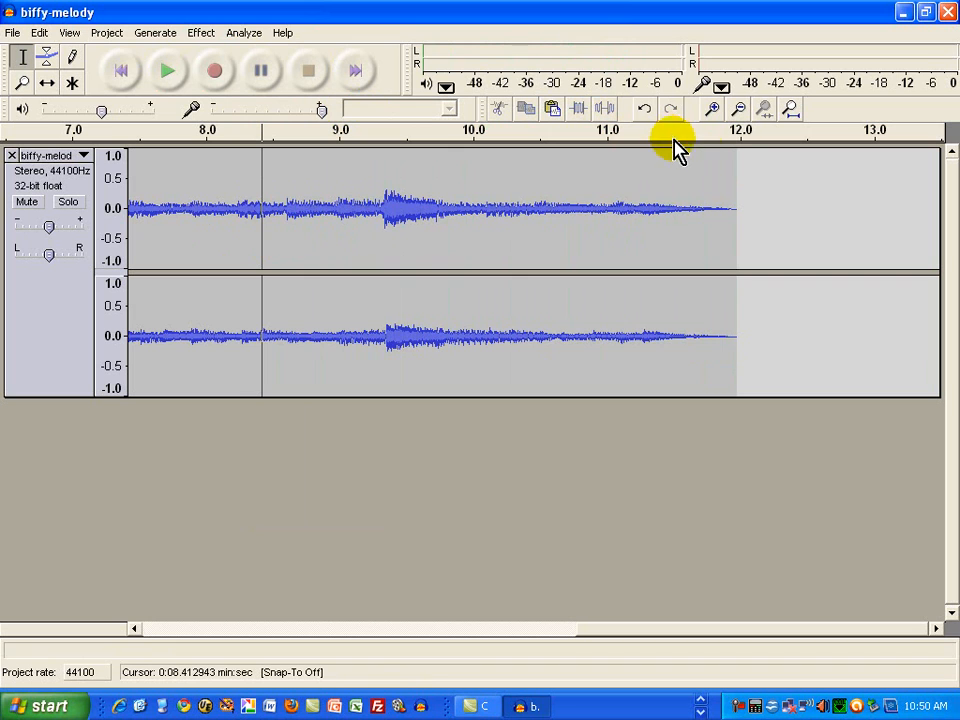
- Play the opening seconds from the start of the track, and stop playback
{"action": "left_click", "coordinate": [121, 78]}
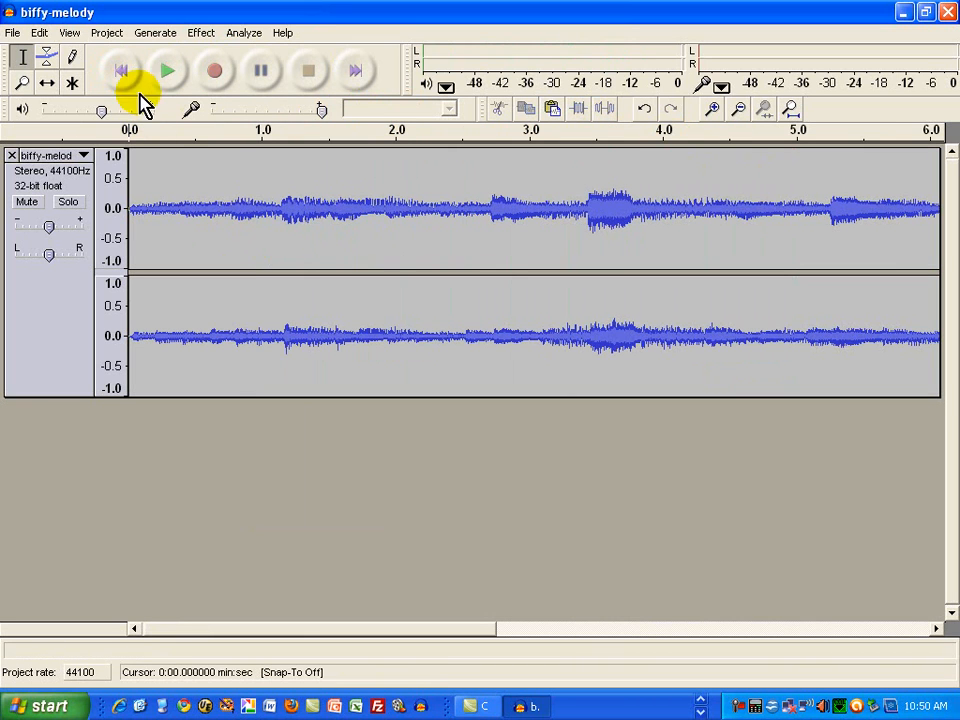
{"action": "left_click", "coordinate": [124, 80]}
{"action": "left_click", "coordinate": [168, 74]}
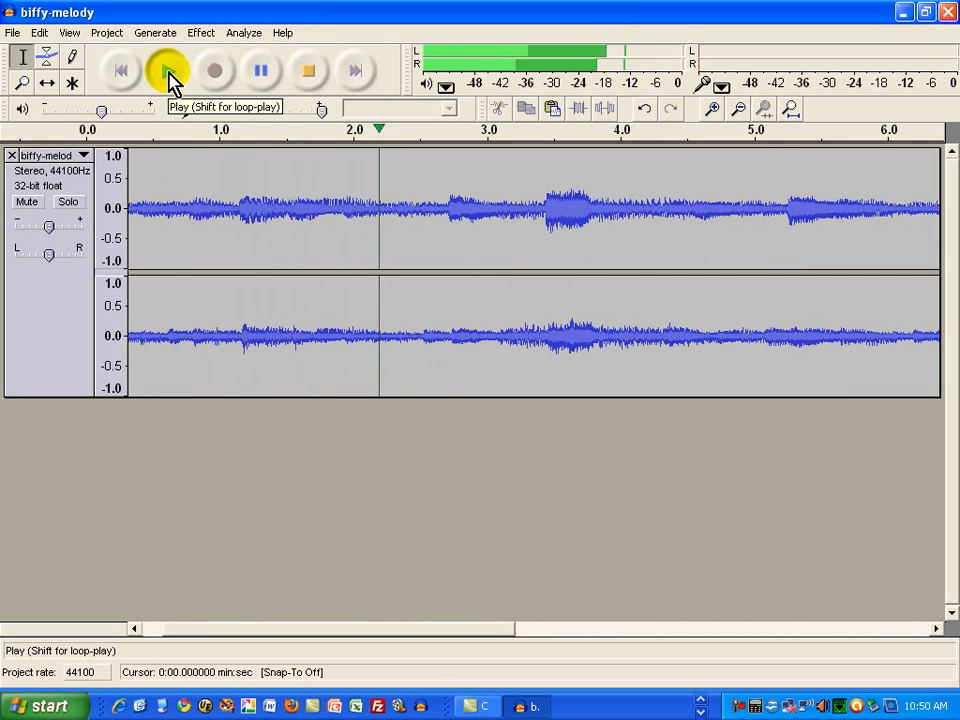
{"action": "left_click", "coordinate": [311, 76]}
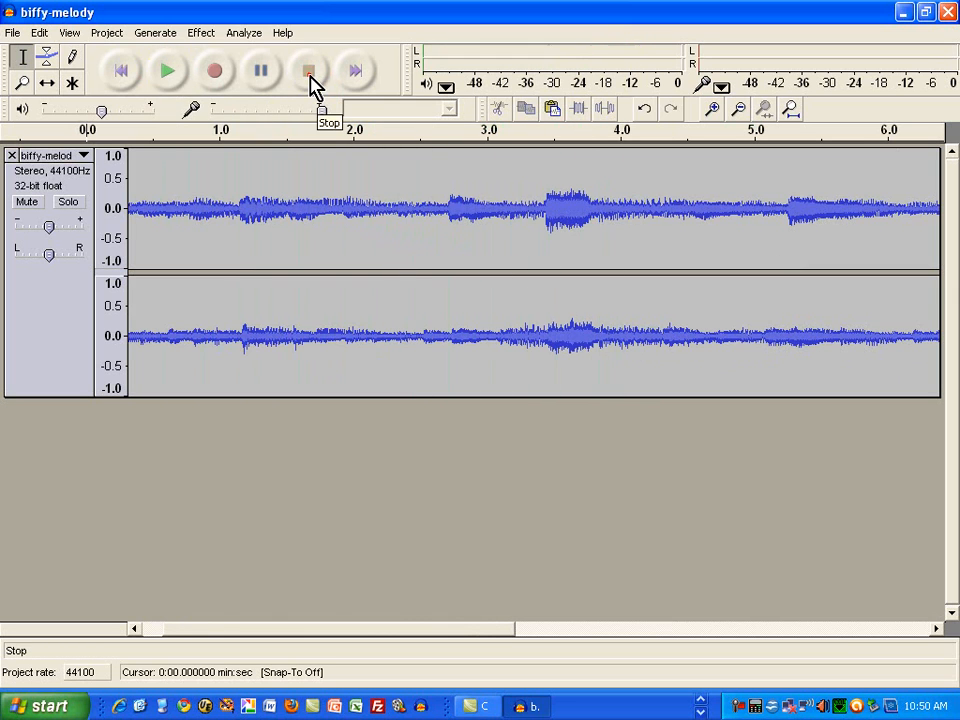
- Apply a fade-in from the start of the track to about 1.12 s
{"action": "left_click", "coordinate": [136, 76]}
{"action": "left_click", "coordinate": [275, 197]}
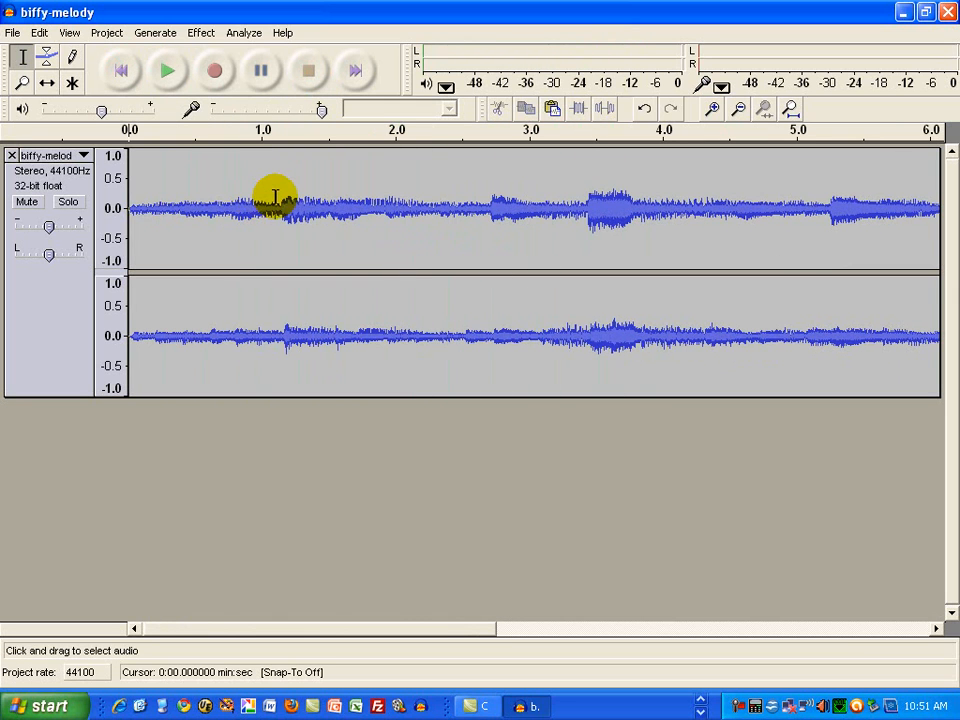
{"action": "key", "text": "shift+Home"}
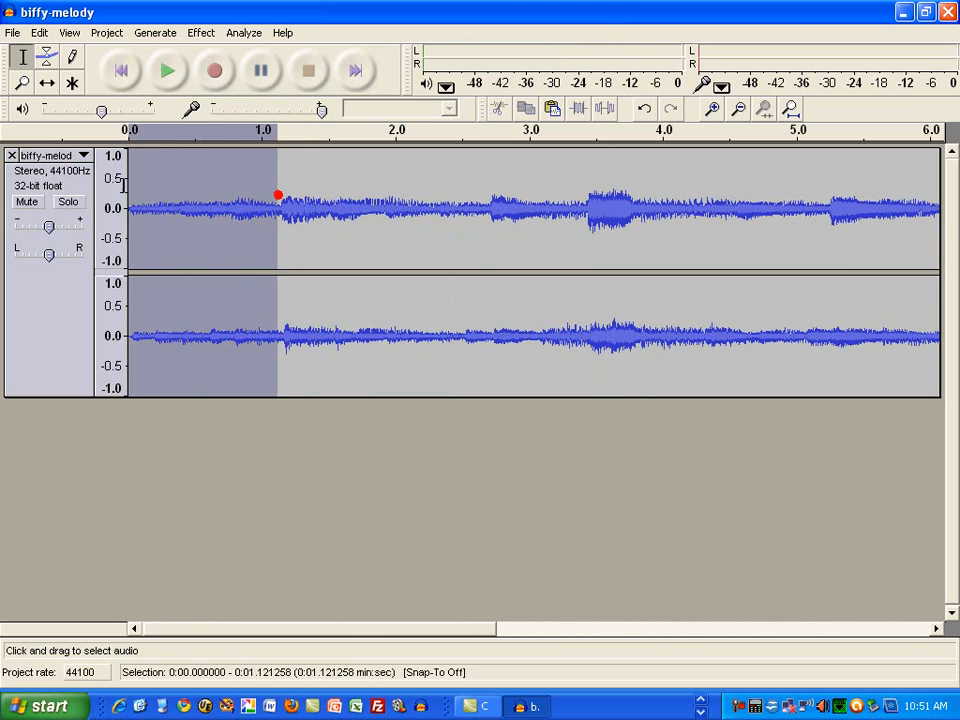
{"action": "left_click", "coordinate": [201, 32]}
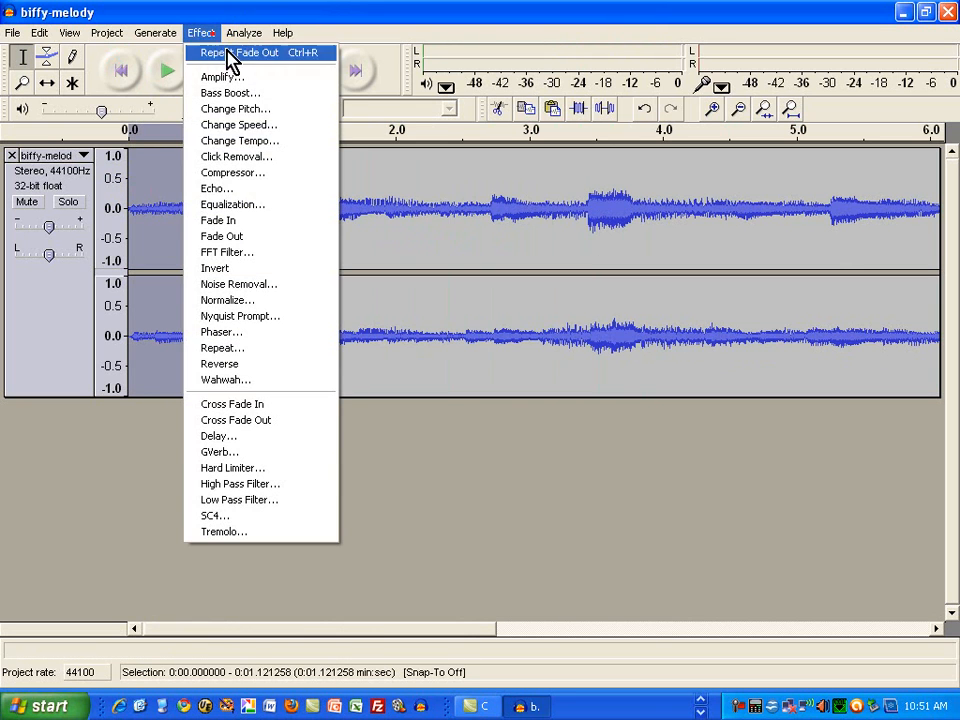
{"action": "left_click", "coordinate": [231, 220]}
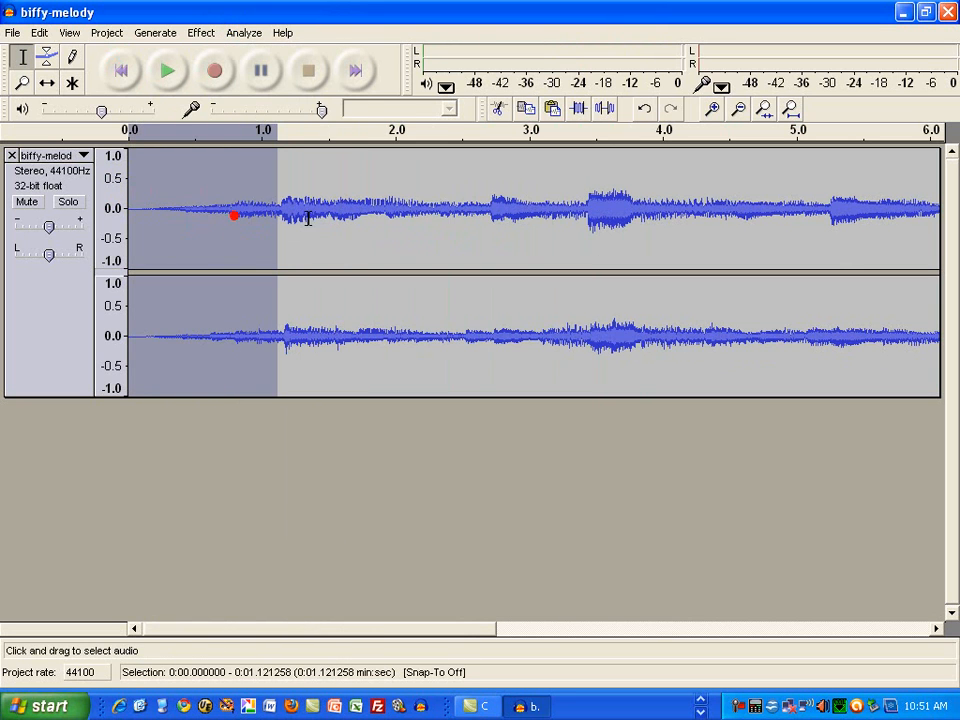
- Play the faded-in opening from the start of the track, and stop playback
{"action": "left_click", "coordinate": [425, 193]}
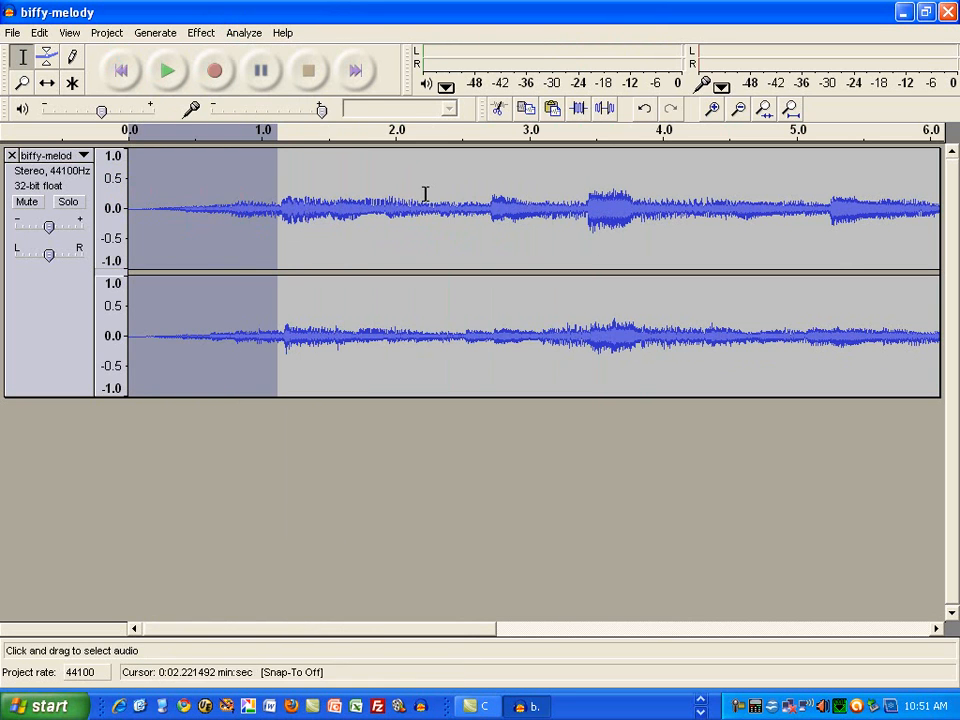
{"action": "left_click", "coordinate": [124, 72]}
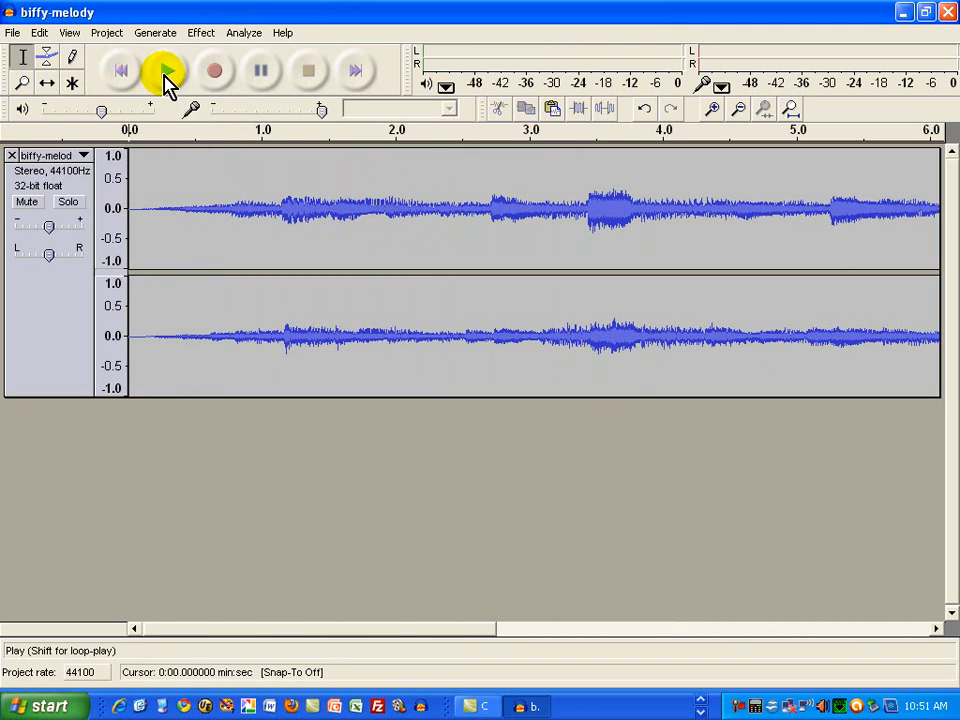
{"action": "left_click", "coordinate": [167, 72]}
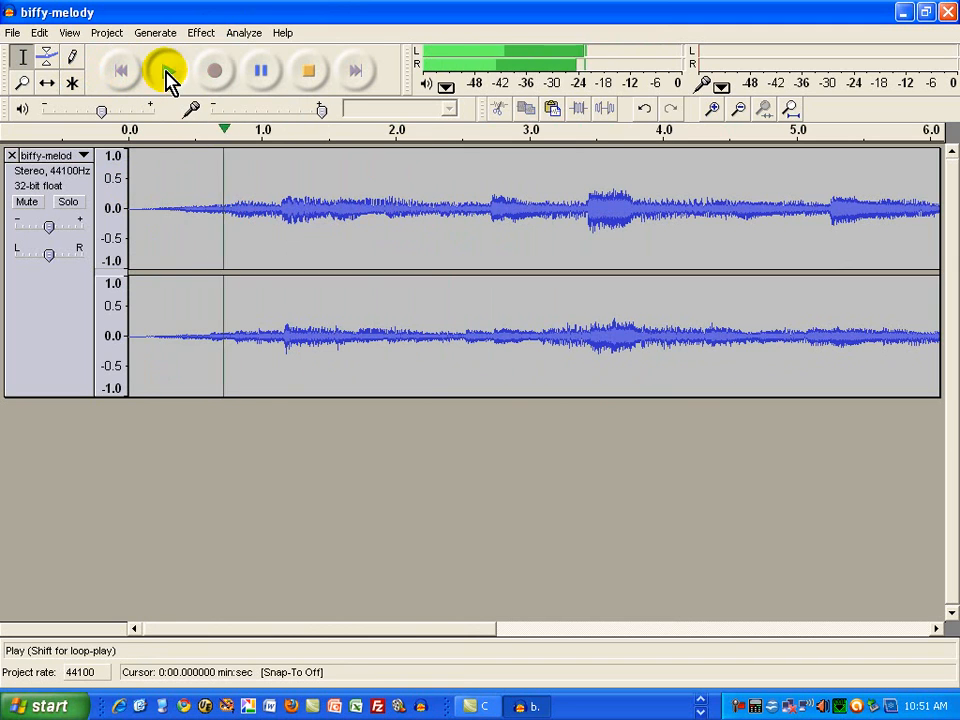
{"action": "left_click", "coordinate": [307, 72]}
{"action": "left_click", "coordinate": [308, 184]}
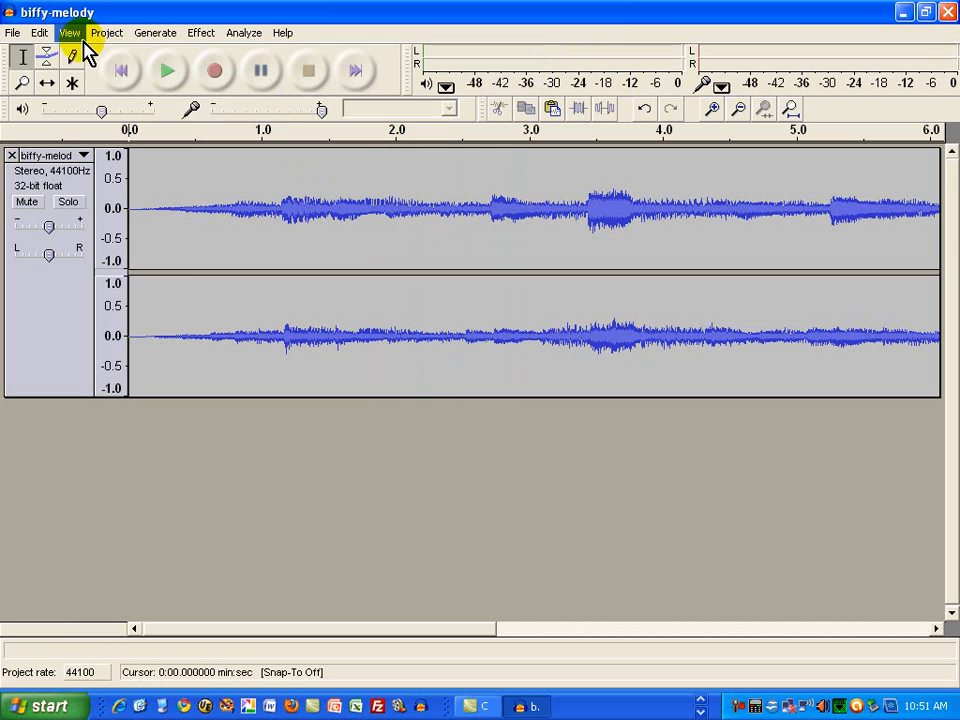
- Undo the fade-in on the opening of the track
{"action": "left_click", "coordinate": [42, 34]}
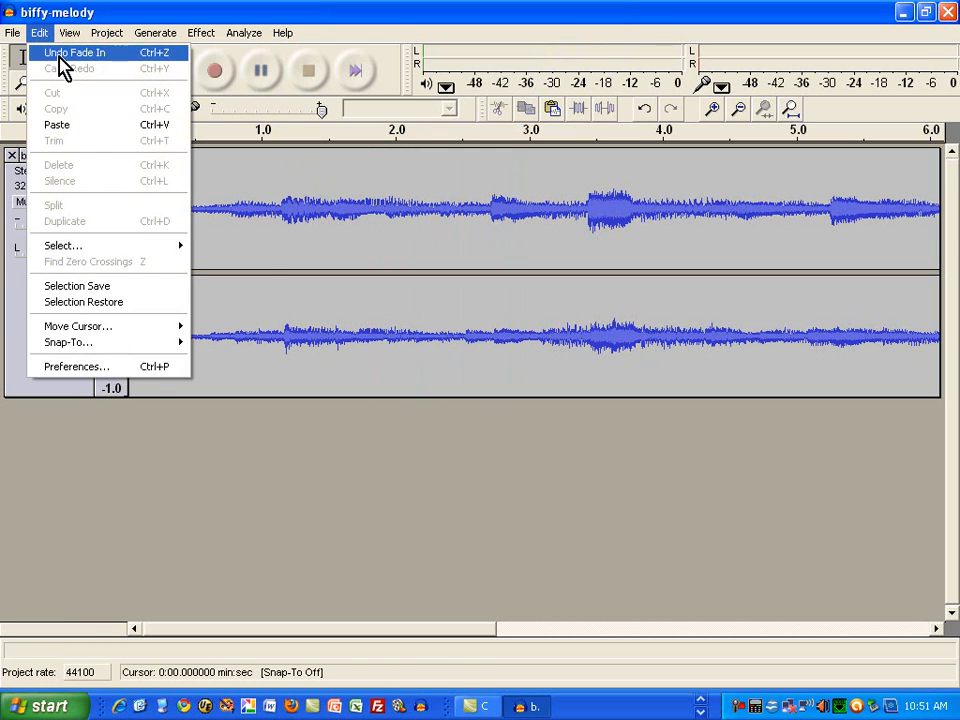
{"action": "left_click", "coordinate": [60, 56]}
{"action": "left_click", "coordinate": [318, 230]}
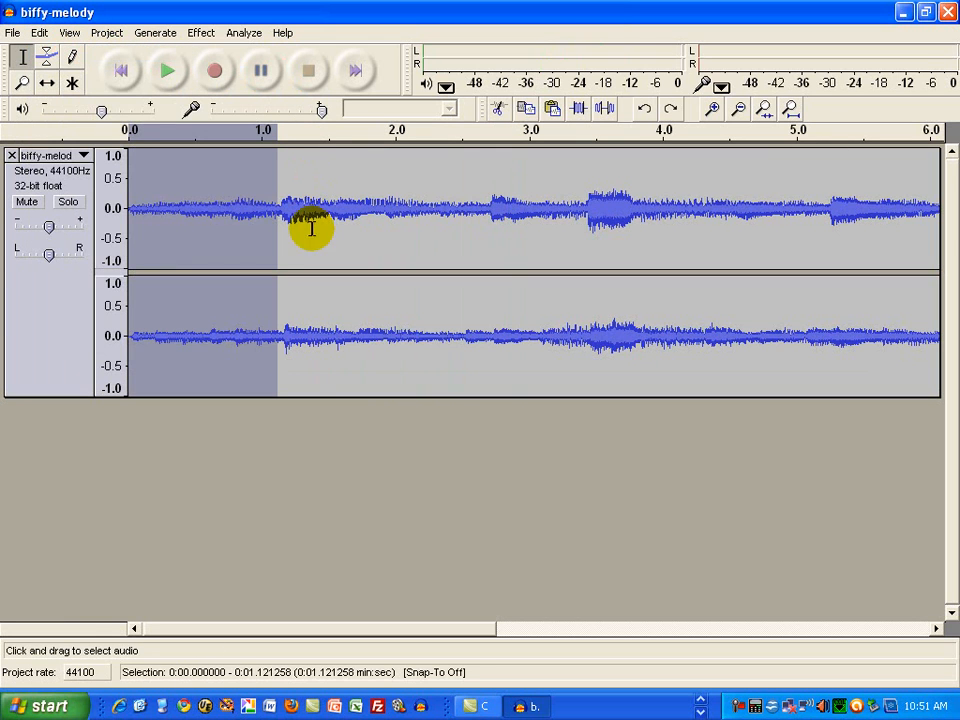
- Play the opening without the fade-in from the start, and stop playback
{"action": "left_click", "coordinate": [110, 74]}
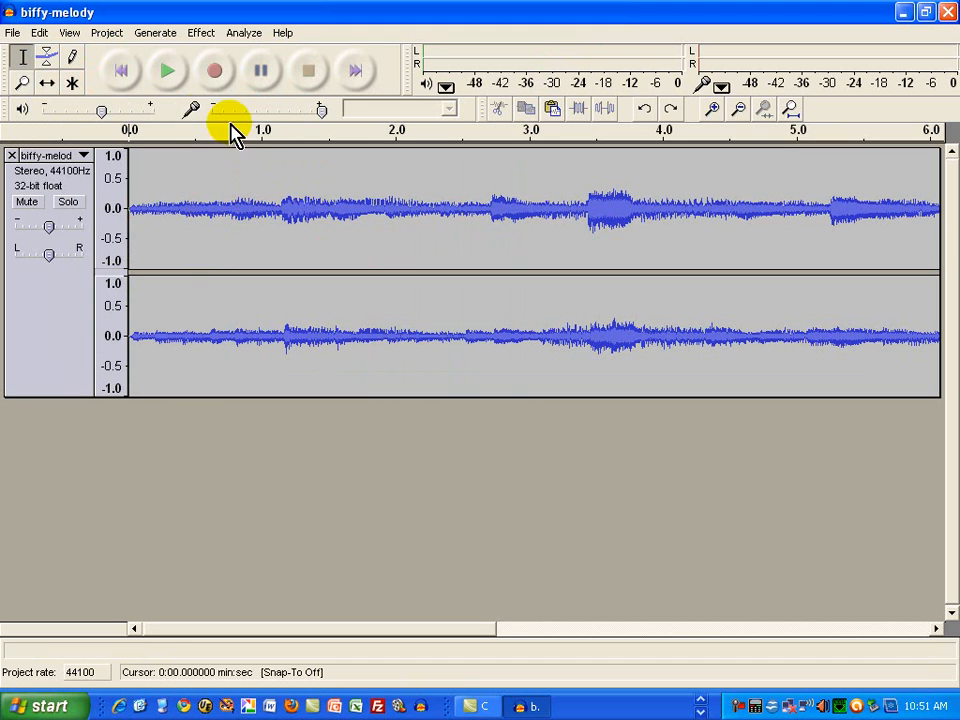
{"action": "left_click", "coordinate": [170, 74]}
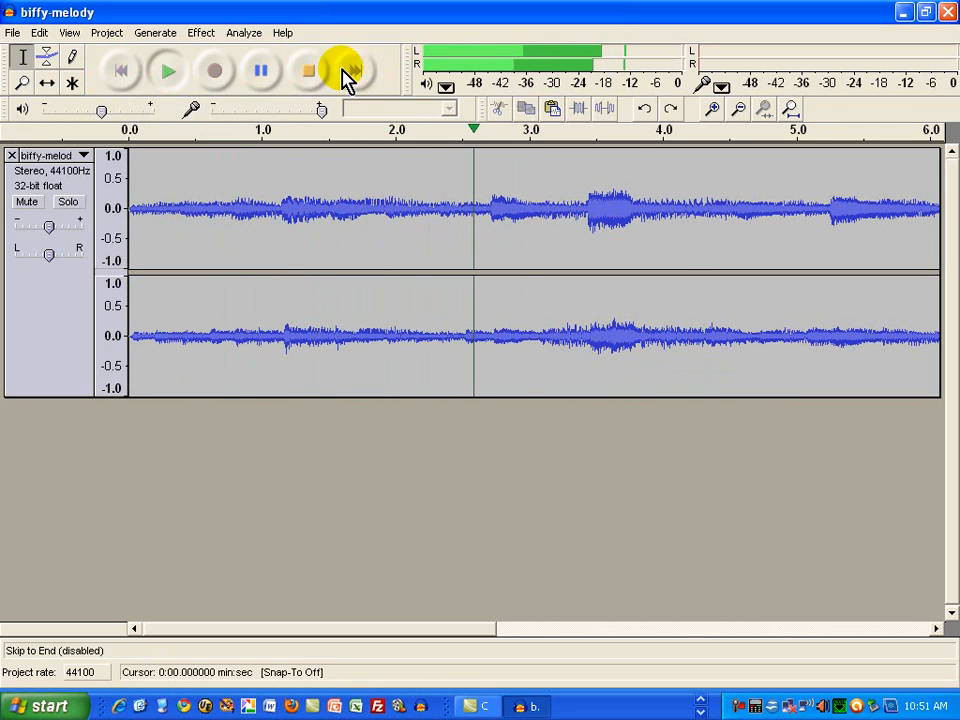
{"action": "left_click", "coordinate": [311, 74]}
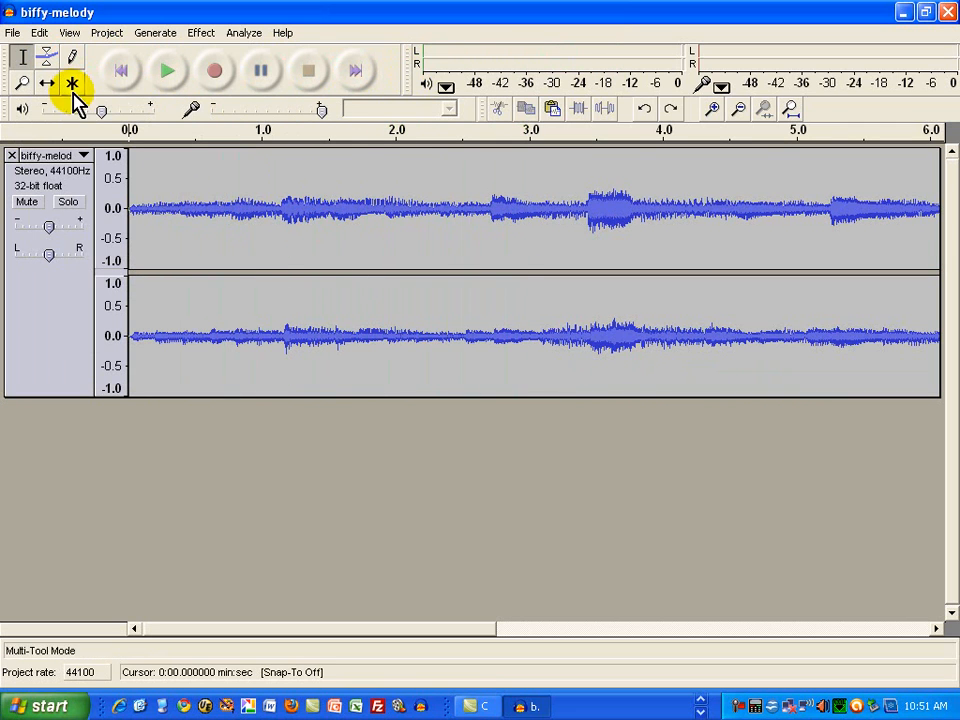
- Normalize the whole track to -3 dB maximum amplitude with DC offset removed, and play the result from the start
{"action": "left_click", "coordinate": [41, 34]}
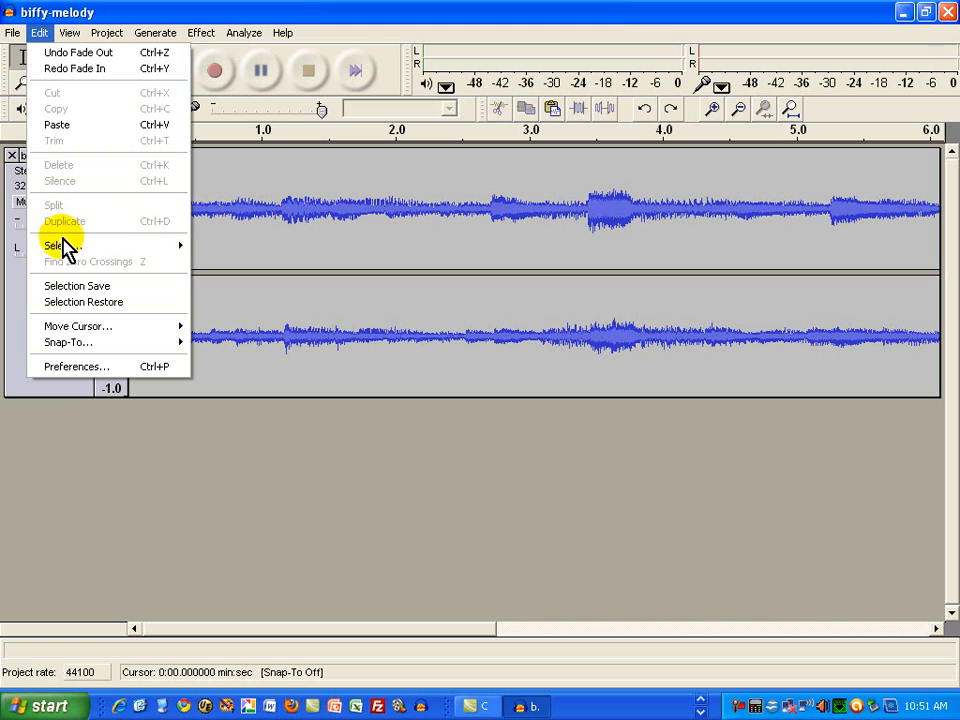
{"action": "mouse_move", "coordinate": [62, 247]}
{"action": "left_click", "coordinate": [210, 246]}
{"action": "left_click", "coordinate": [207, 36]}
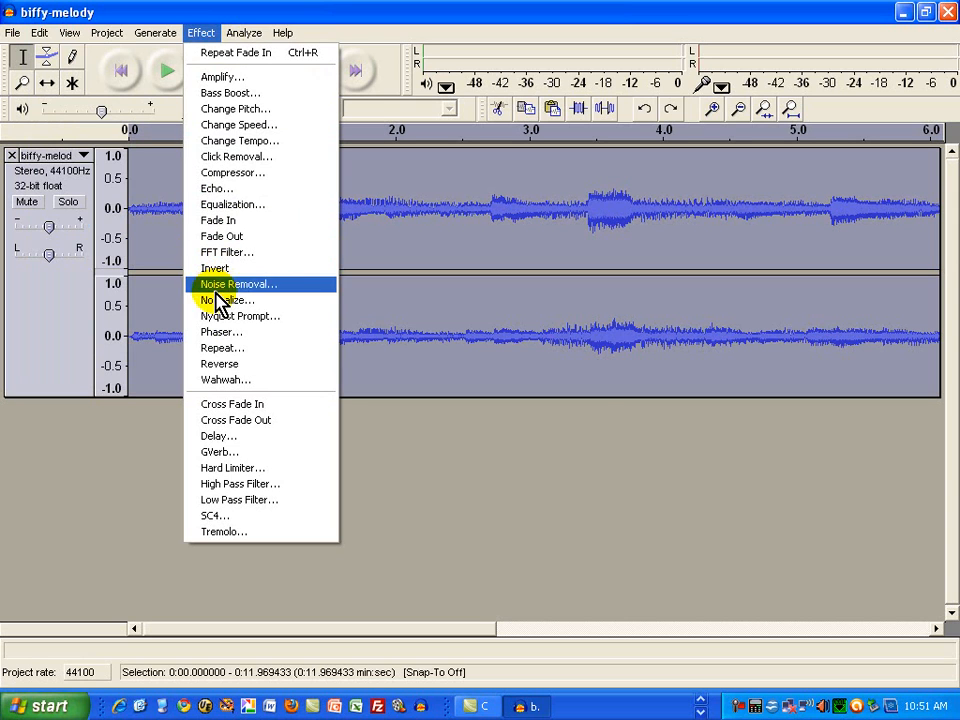
{"action": "left_click", "coordinate": [211, 302]}
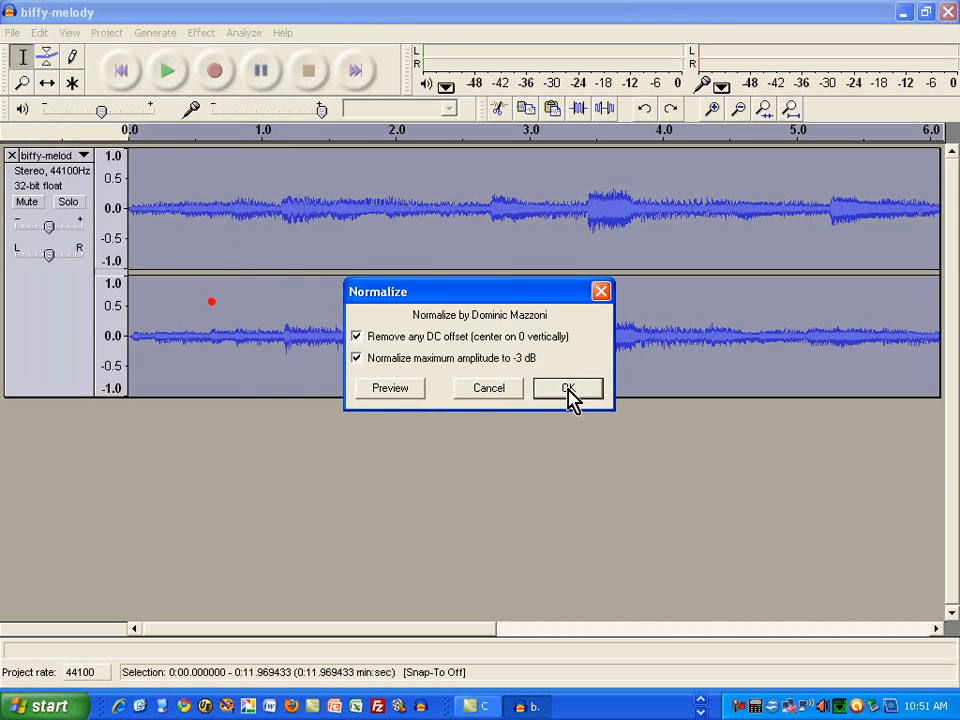
{"action": "left_click", "coordinate": [563, 388]}
{"action": "left_click", "coordinate": [574, 388]}
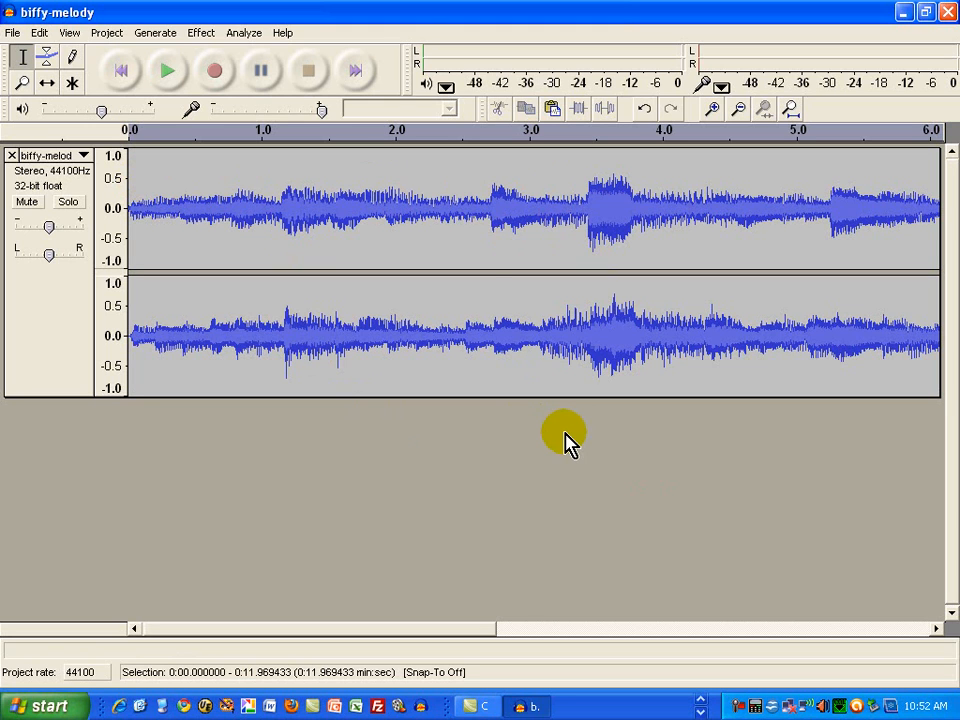
{"action": "left_click", "coordinate": [124, 72]}
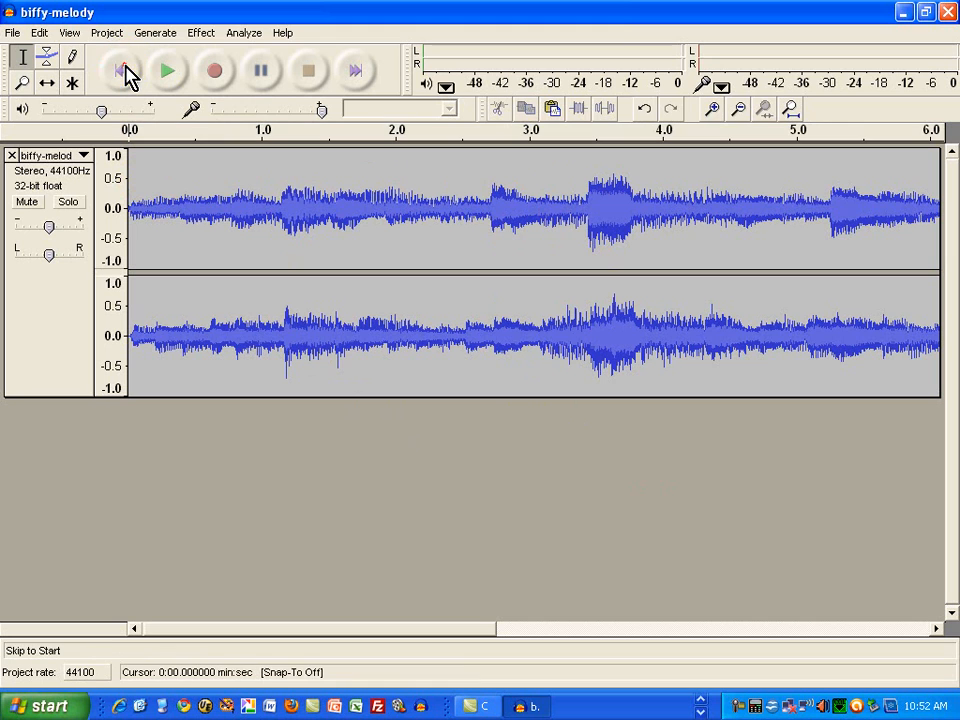
{"action": "left_click", "coordinate": [168, 72]}
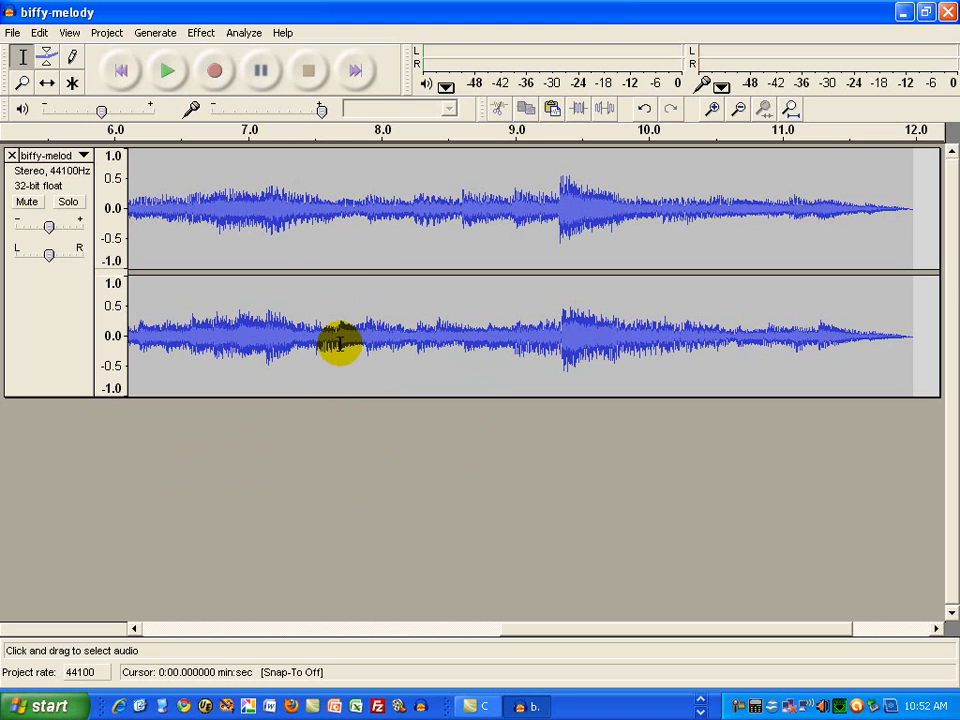
- Split the stereo track into separate left and right channel tracks, and mute the right one
{"action": "left_click", "coordinate": [86, 157]}
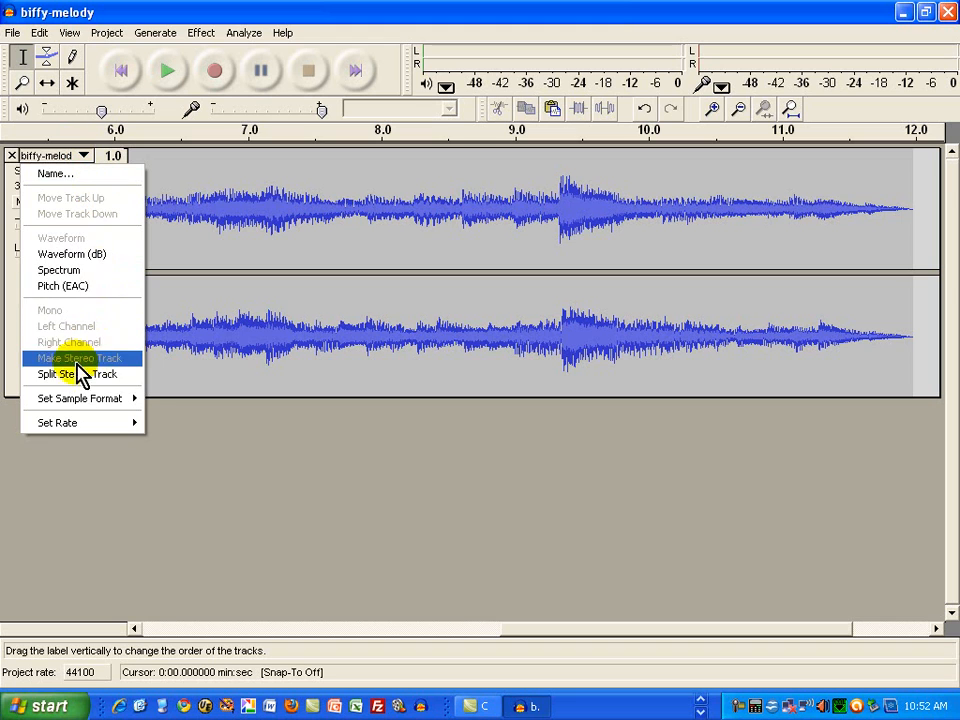
{"action": "left_click", "coordinate": [80, 377]}
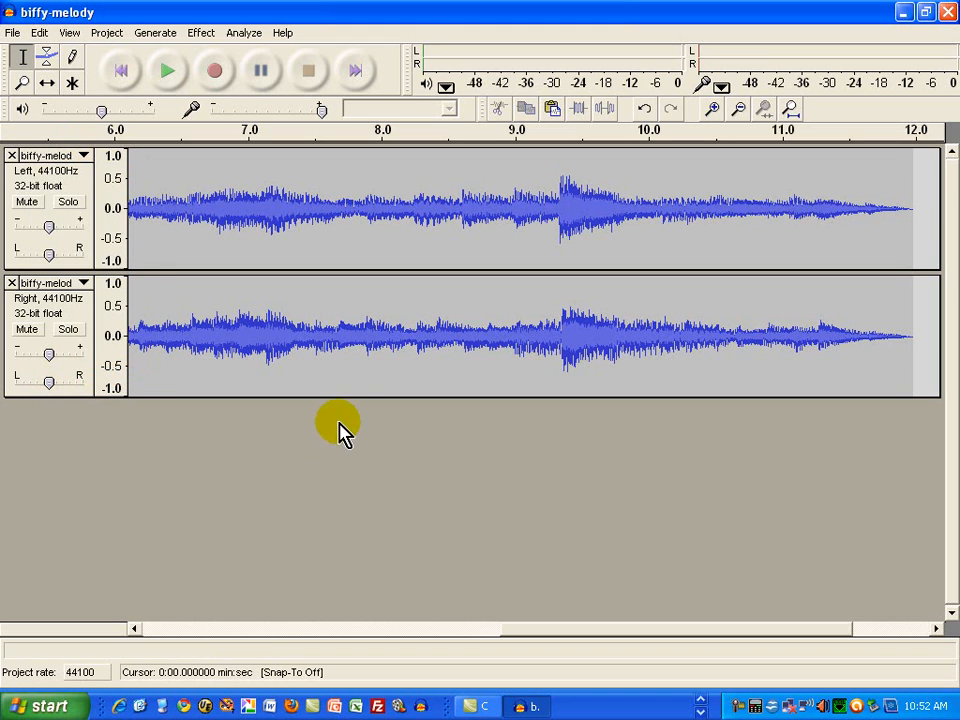
{"action": "left_click", "coordinate": [30, 330]}
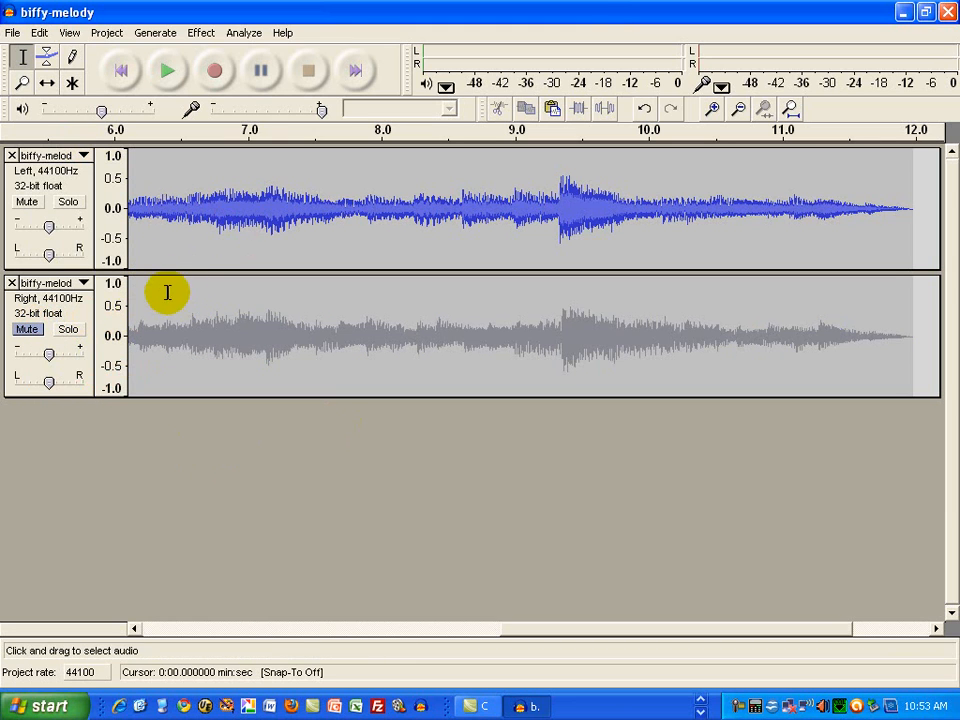
- Play the left channel alone from the start, and stop playback after a few seconds
{"action": "left_click", "coordinate": [122, 71]}
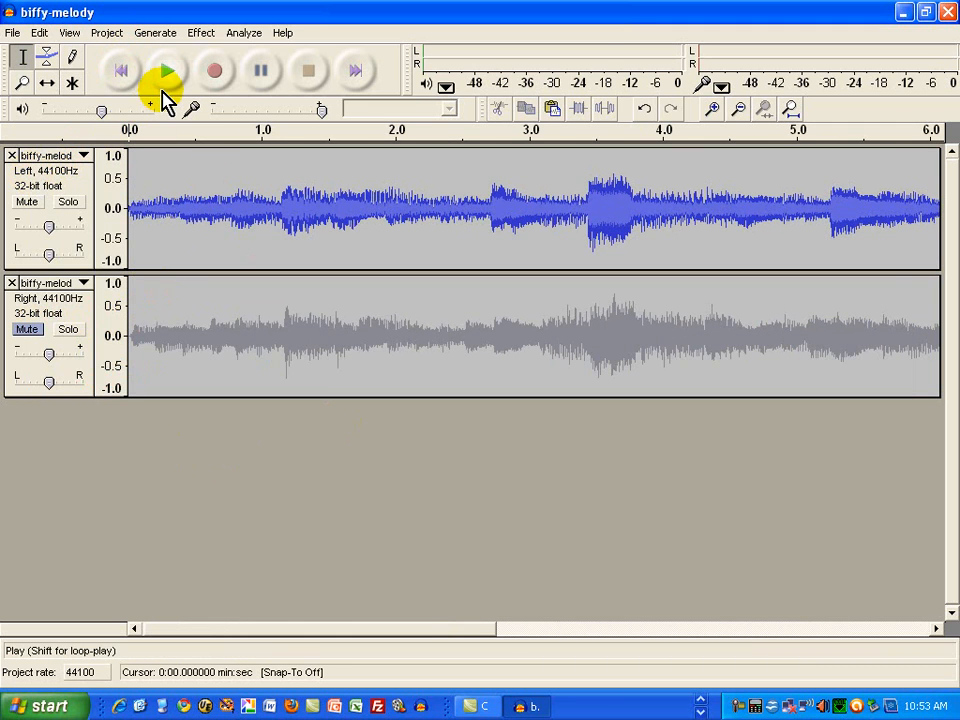
{"action": "left_click", "coordinate": [166, 76]}
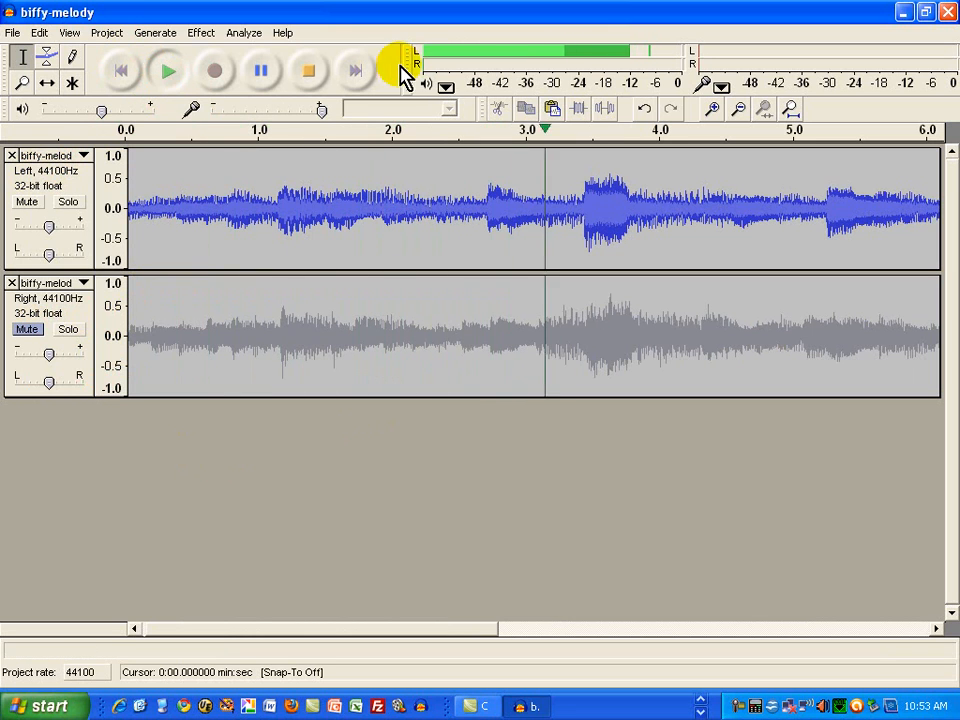
{"action": "left_click", "coordinate": [320, 78]}
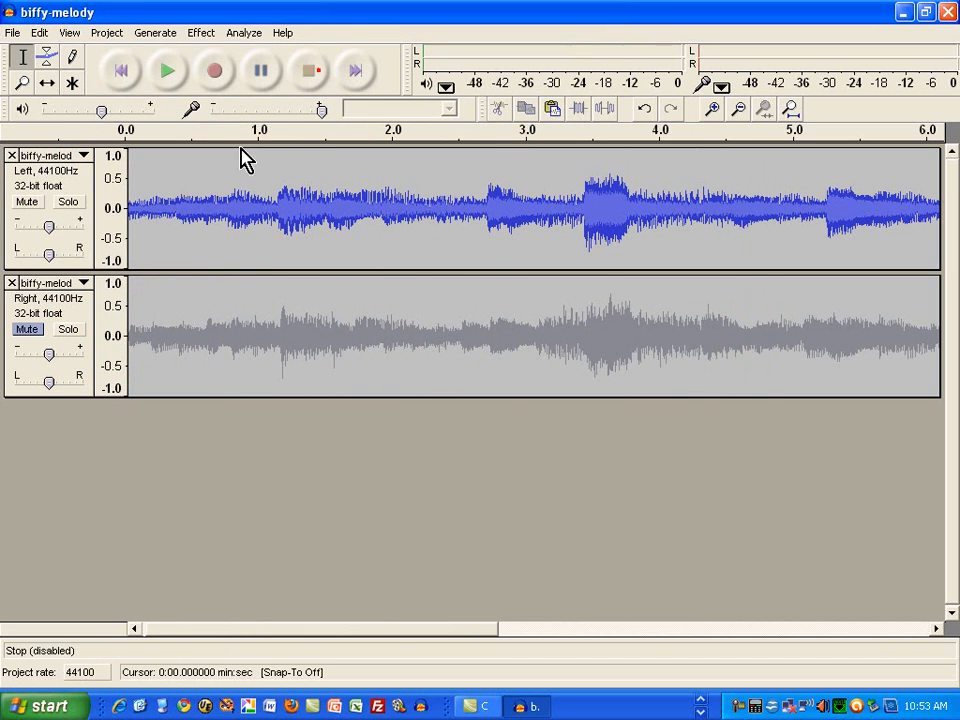
- Mute the left channel track, unmute the right one, play the right channel alone, and return to the start
{"action": "left_click", "coordinate": [30, 201]}
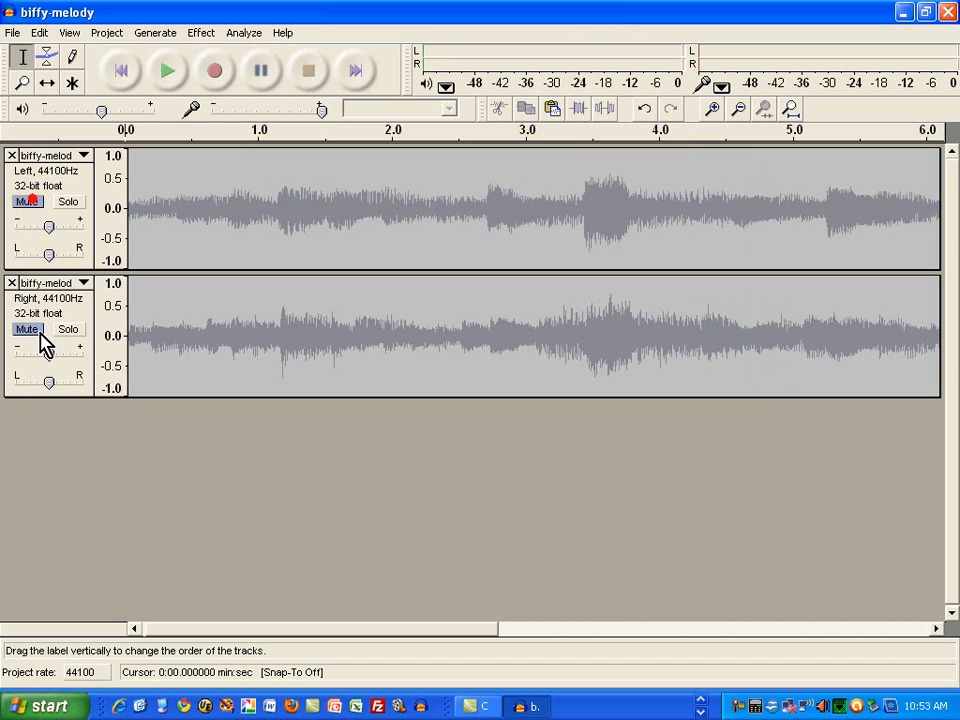
{"action": "left_click", "coordinate": [28, 330]}
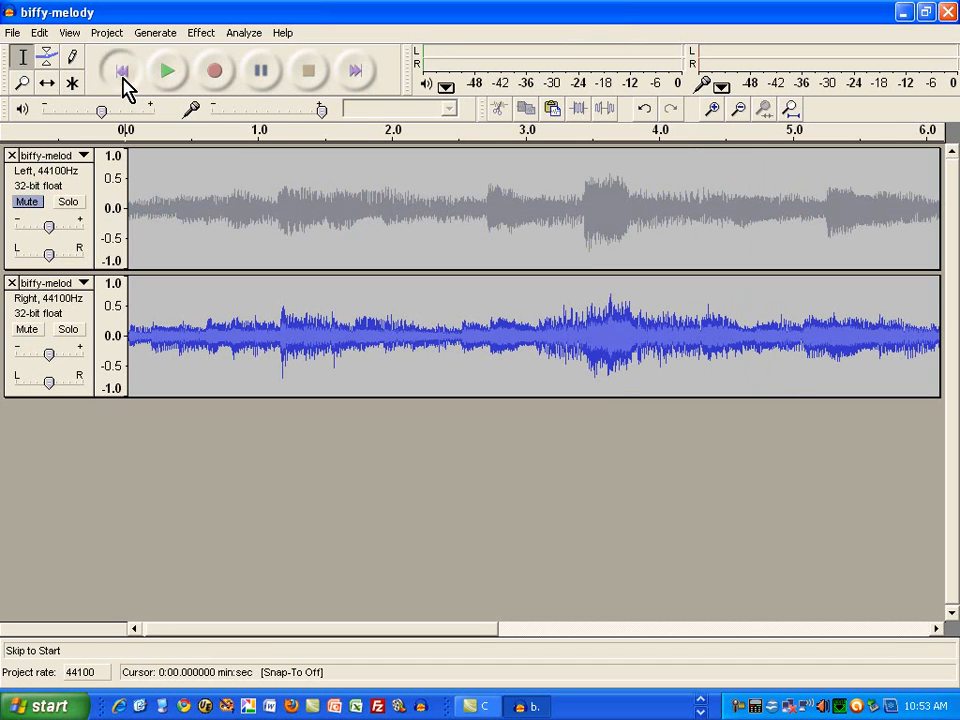
{"action": "left_click", "coordinate": [170, 75]}
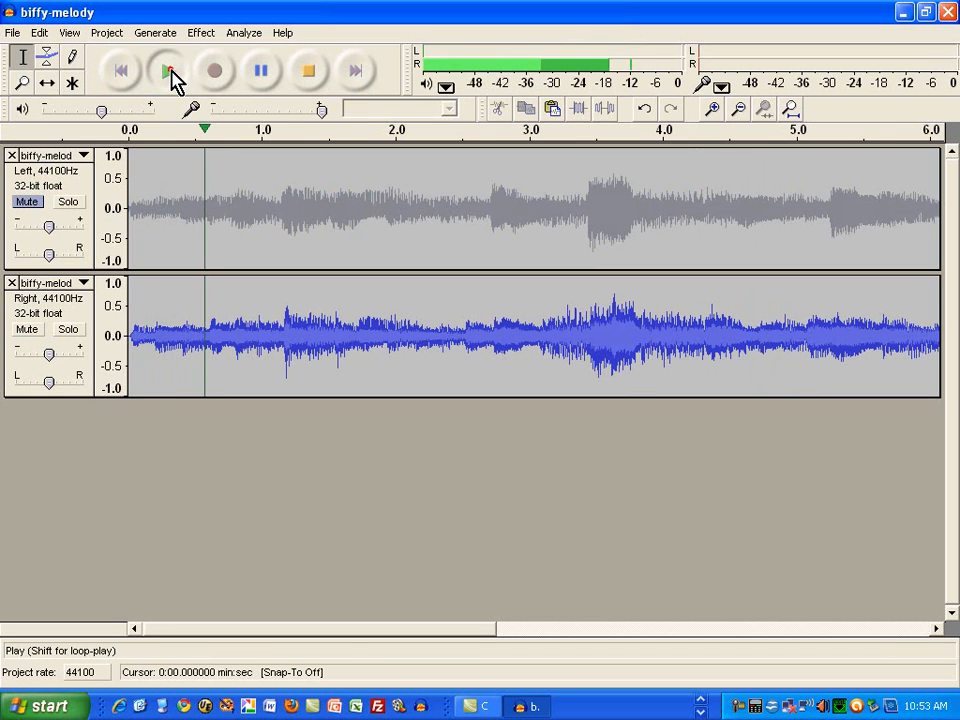
{"action": "left_click", "coordinate": [309, 71]}
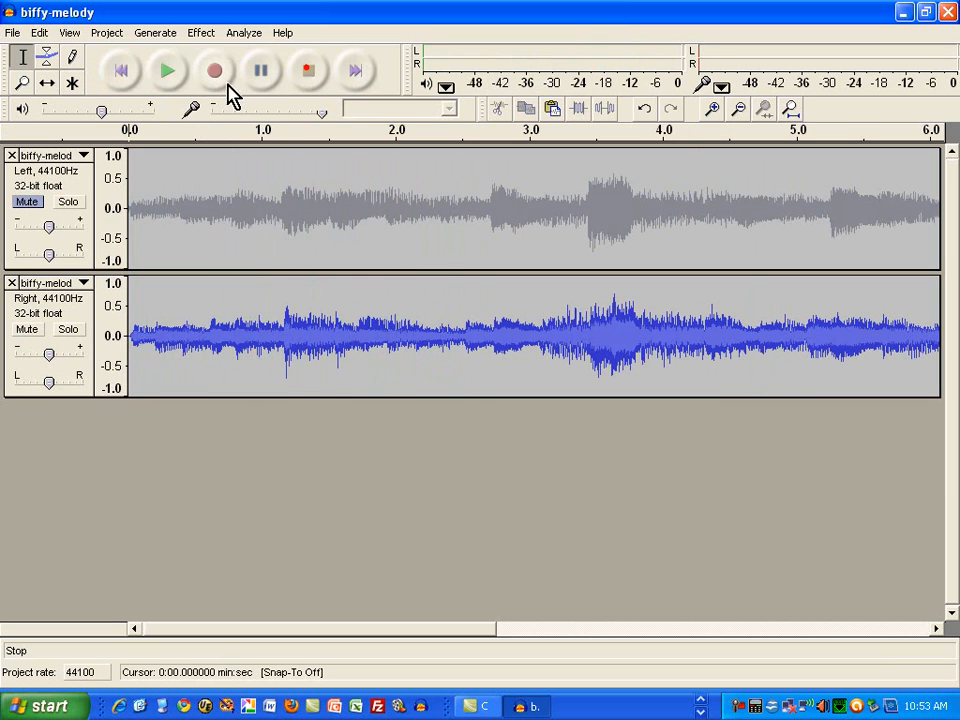
{"action": "left_click", "coordinate": [123, 76]}
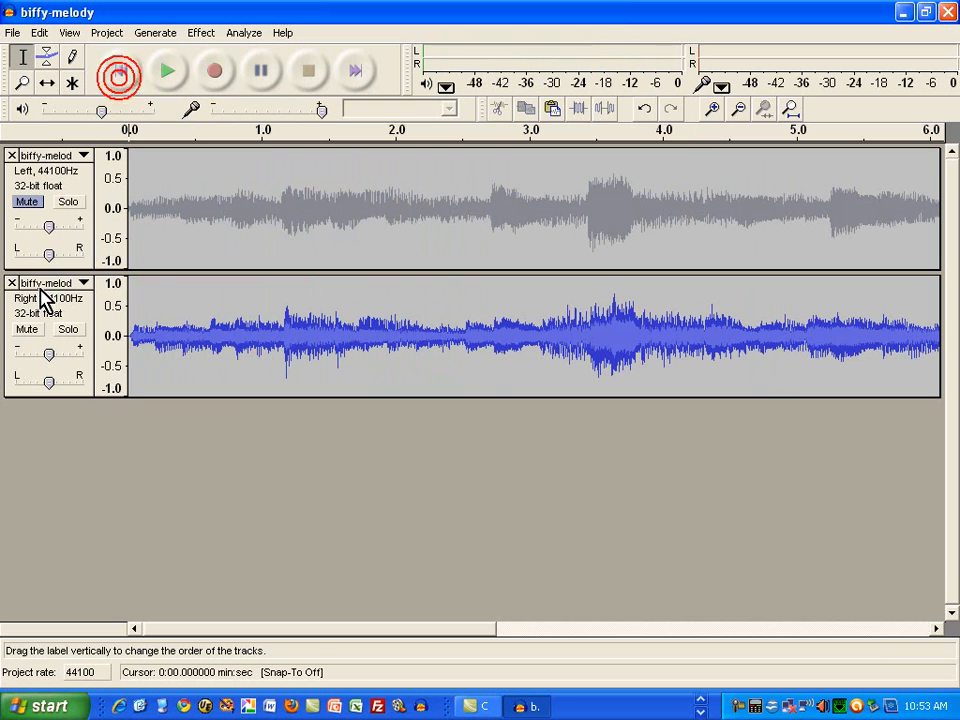
- Unmute the left channel track so that both channel tracks are audible
{"action": "left_click", "coordinate": [18, 331]}
{"action": "left_click", "coordinate": [28, 203]}
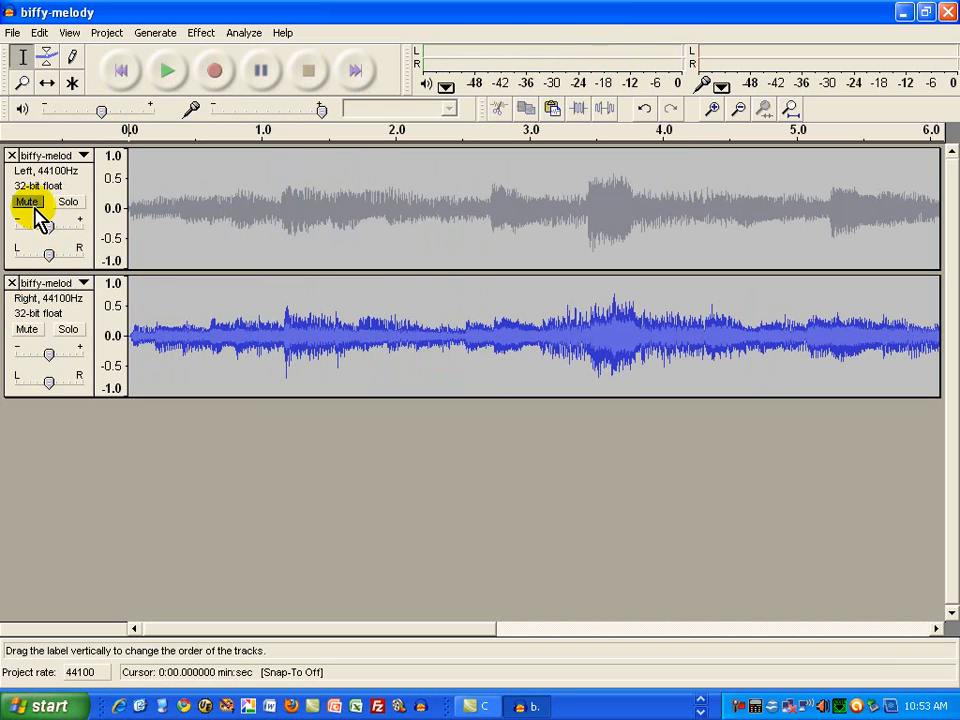
{"action": "left_click", "coordinate": [30, 206]}
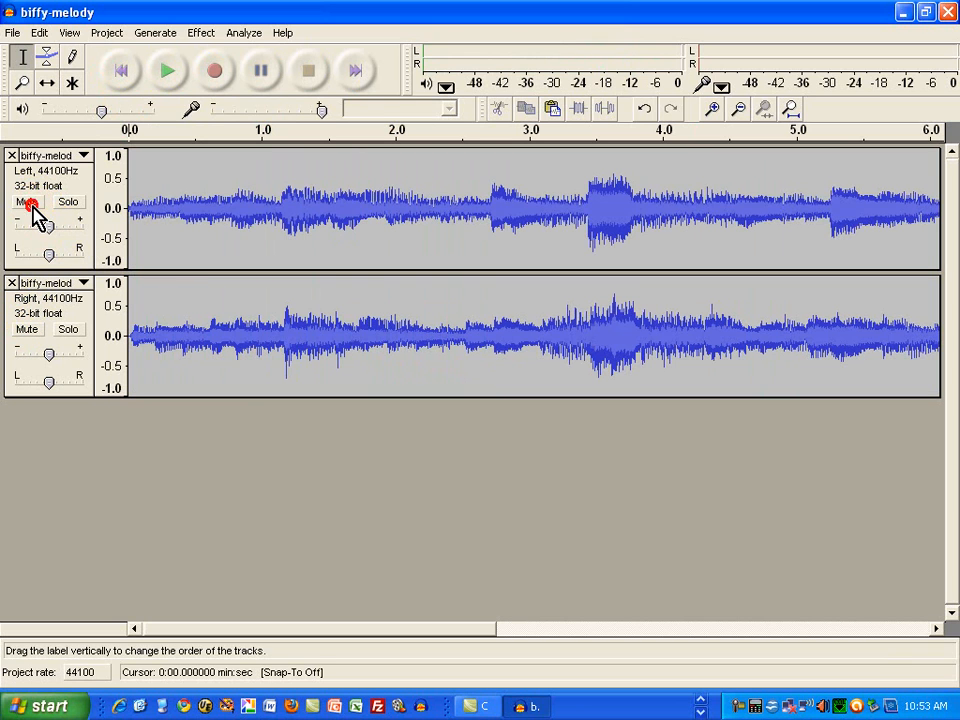
- Set both the left and the right channel tracks to mono
{"action": "left_click", "coordinate": [83, 157]}
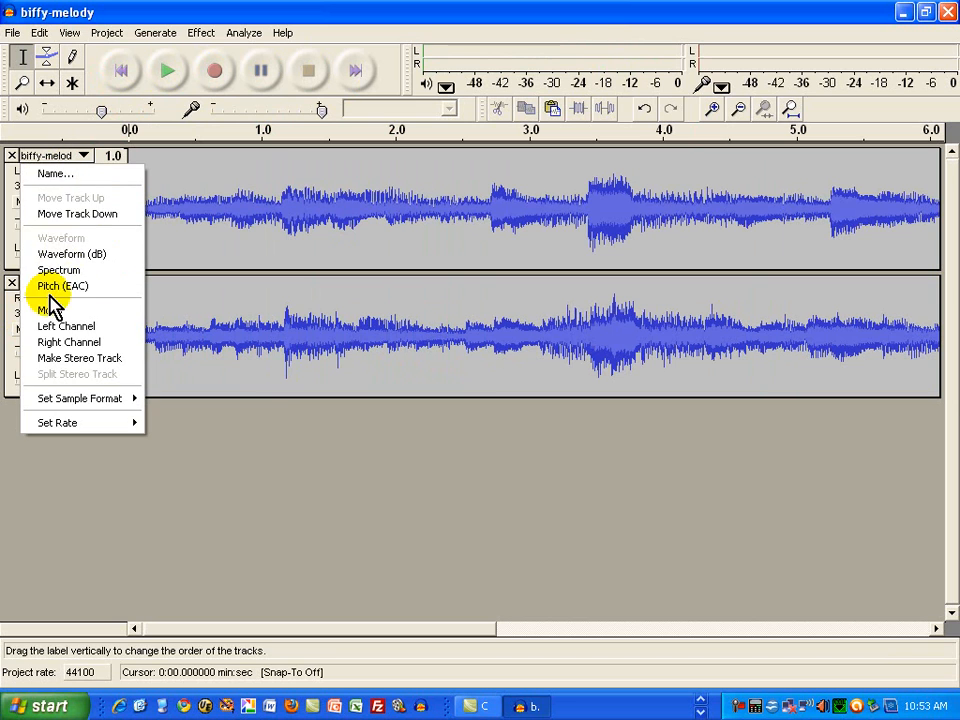
{"action": "left_click", "coordinate": [45, 312]}
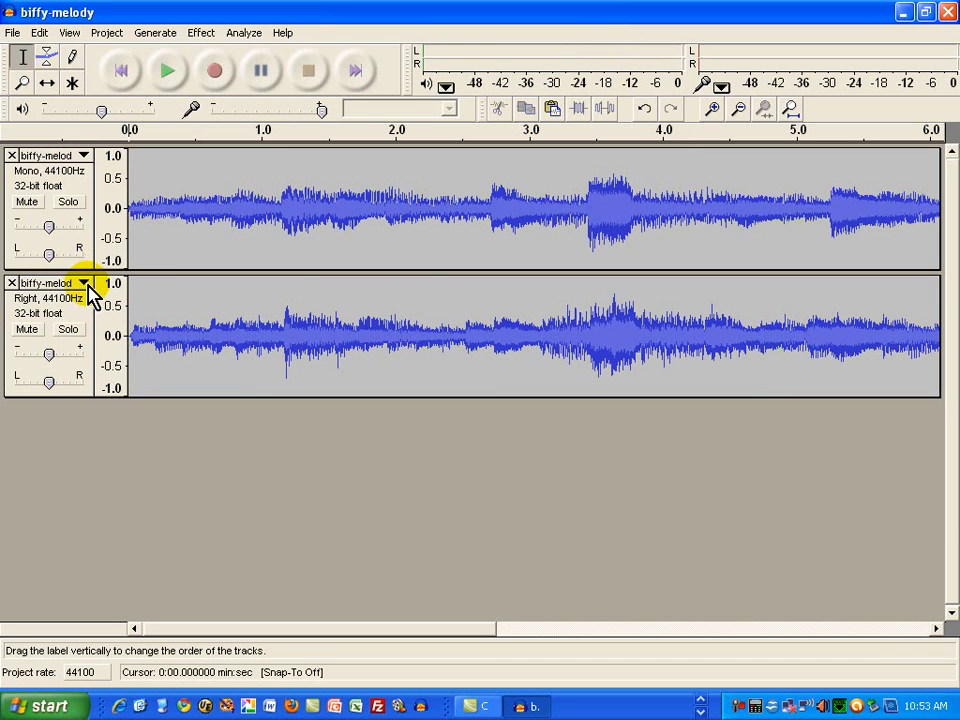
{"action": "left_click", "coordinate": [85, 283]}
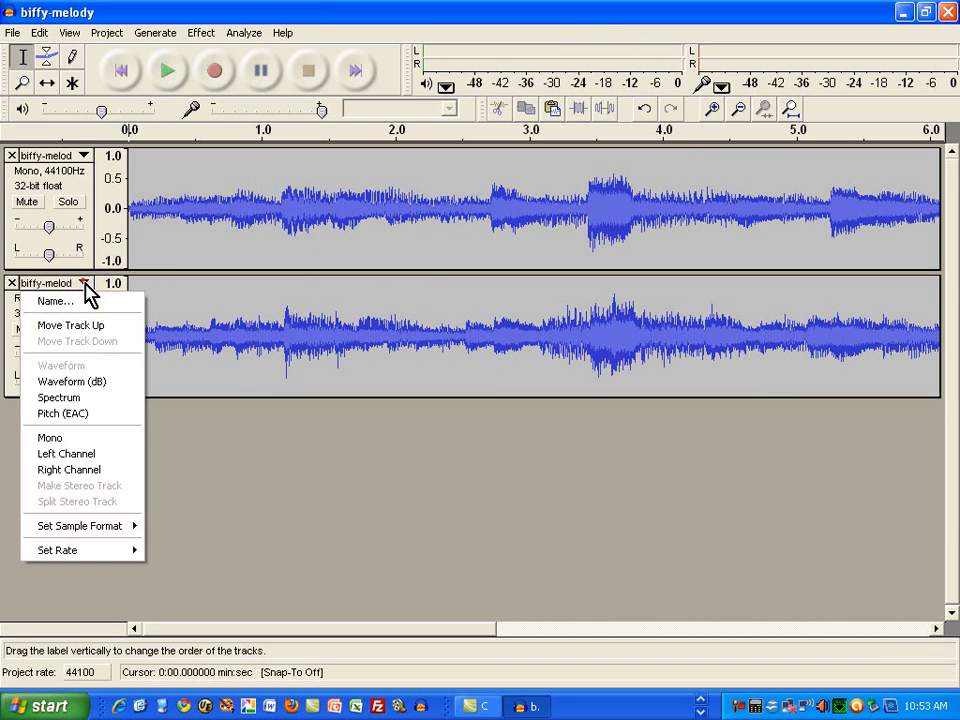
{"action": "left_click", "coordinate": [50, 440]}
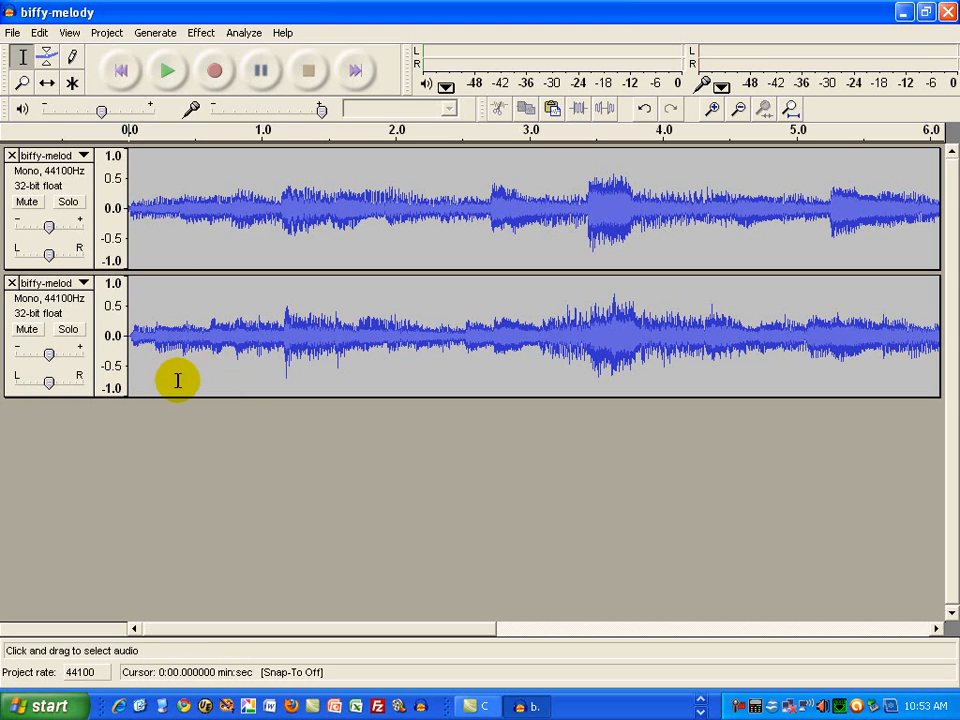
- Play the two mono tracks together from the start, and stop playback
{"action": "left_click", "coordinate": [128, 72]}
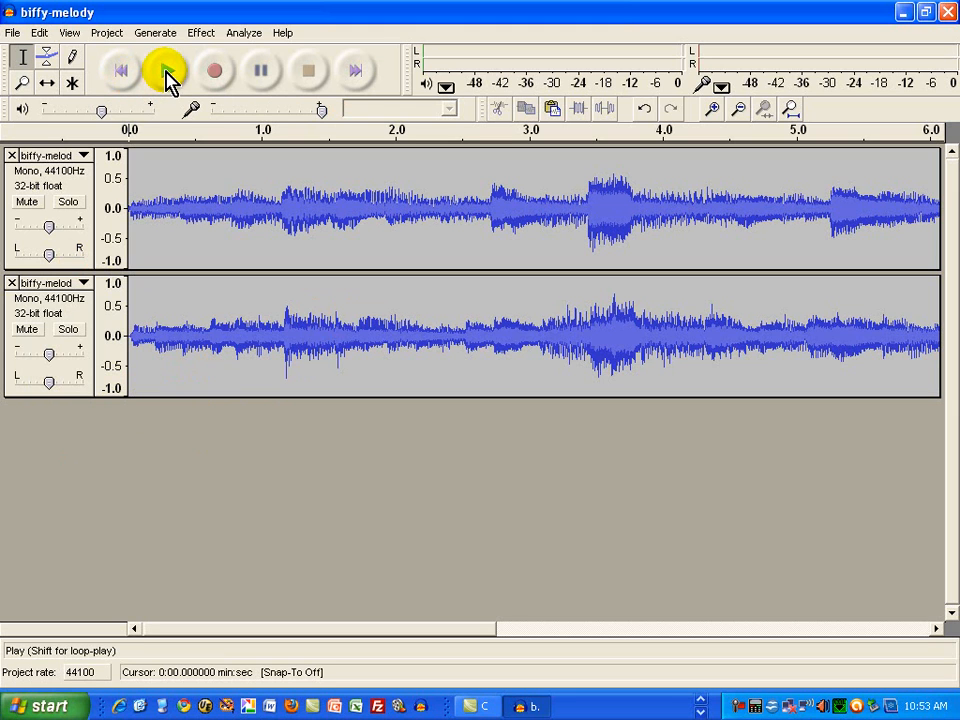
{"action": "left_click", "coordinate": [167, 72]}
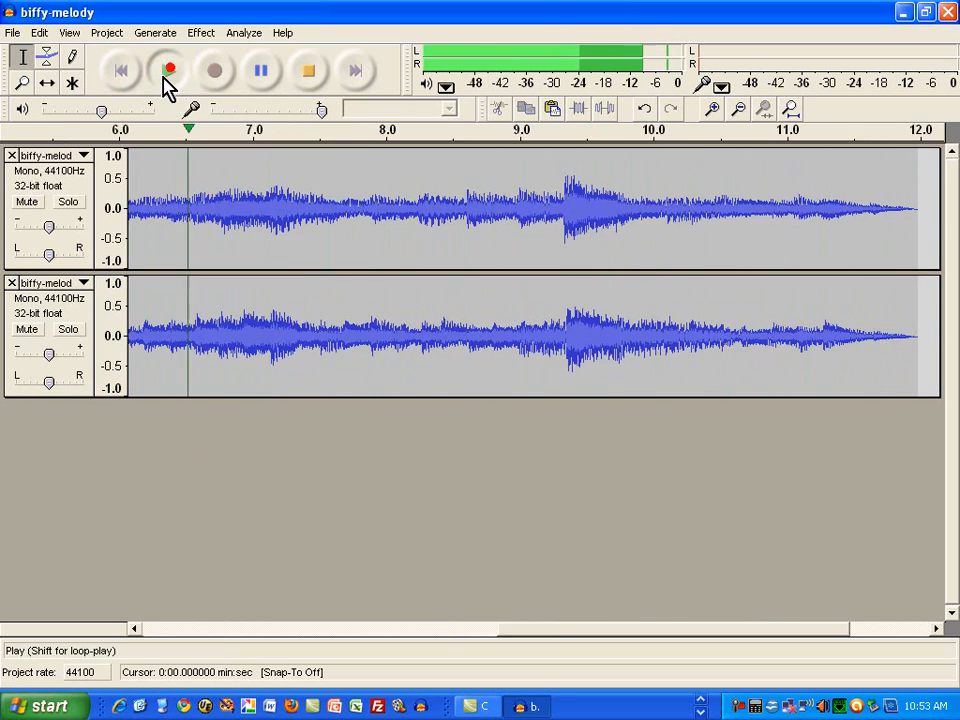
{"action": "left_click", "coordinate": [309, 70]}
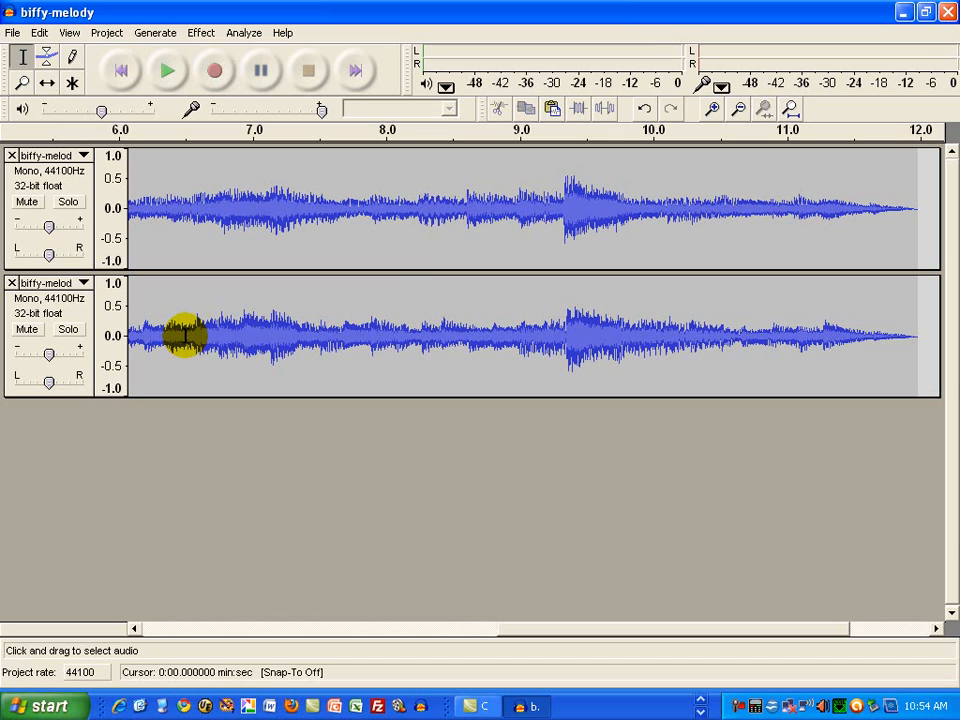
- Mark the loud peak near 9.3 seconds in each mono track for comparison, and clear the selection
{"action": "left_click_drag", "start_coordinate": [567, 195], "coordinate": [553, 193]}
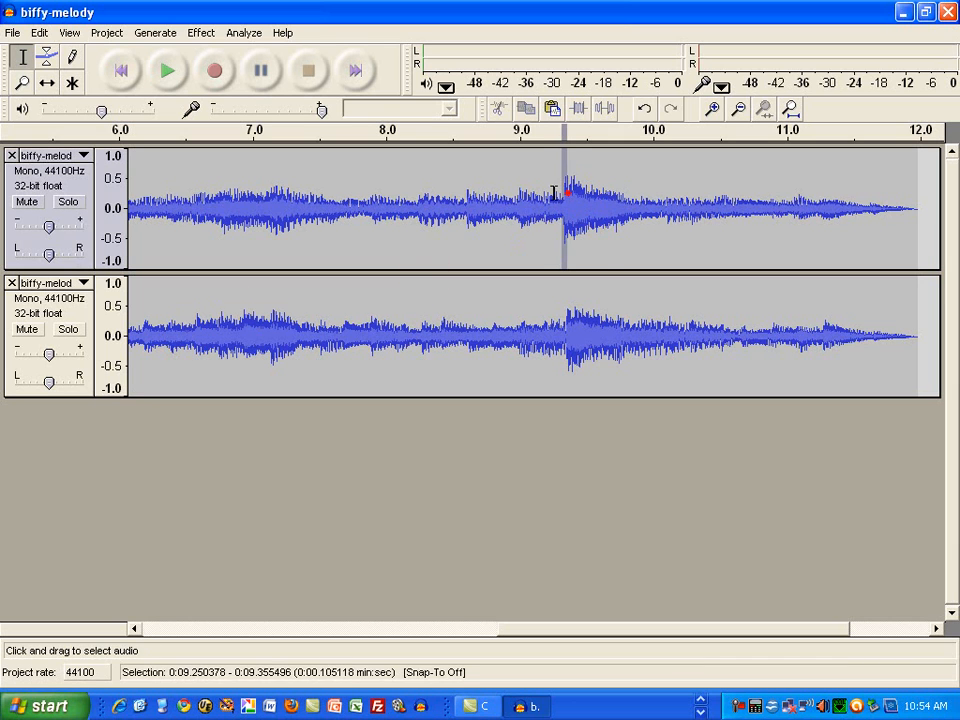
{"action": "left_click_drag", "start_coordinate": [582, 295], "coordinate": [562, 296]}
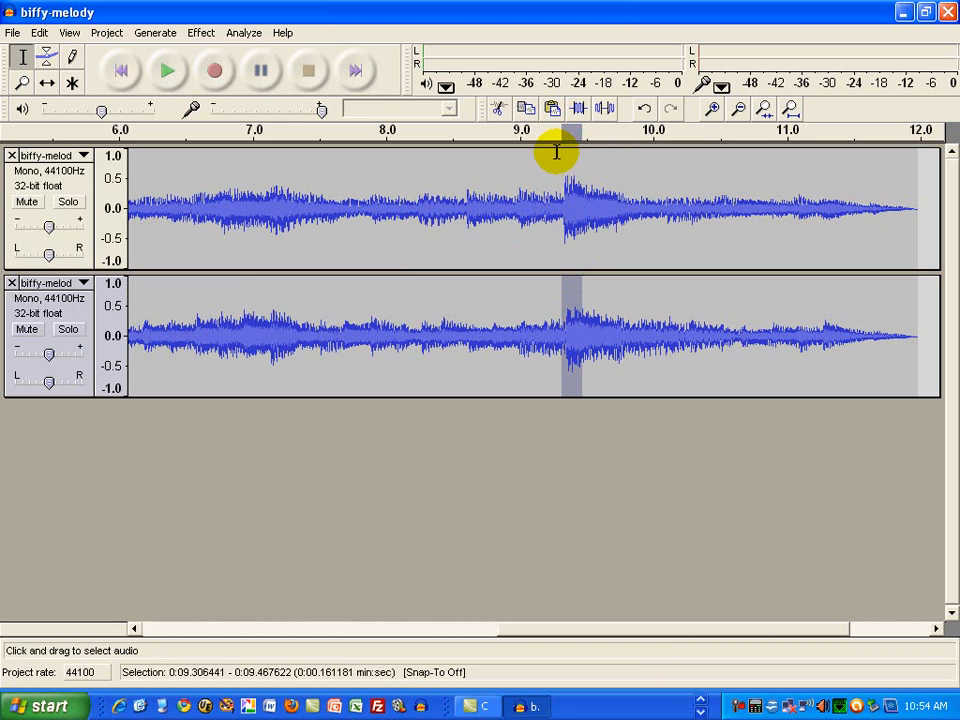
{"action": "left_click", "coordinate": [217, 170]}
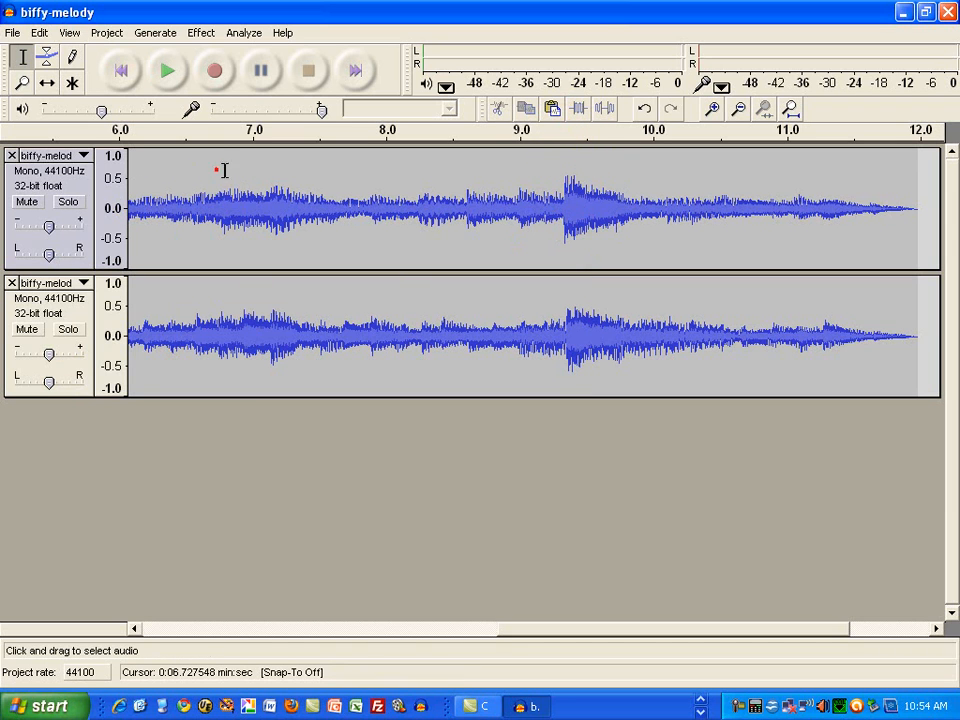
- Combine the two mono tracks into one stereo track
{"action": "left_click", "coordinate": [84, 156]}
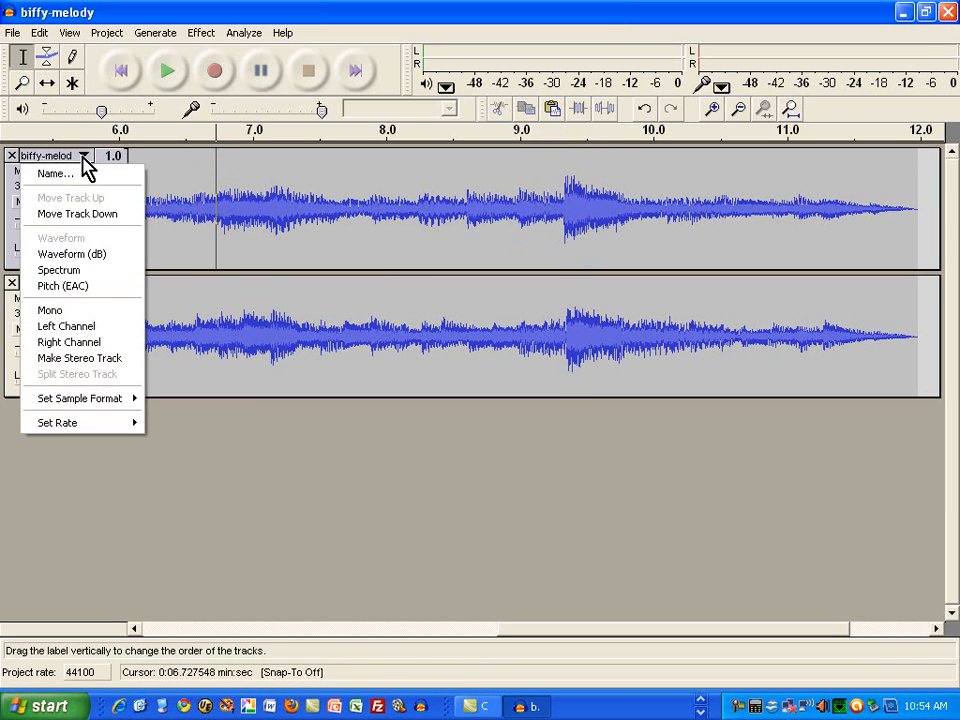
{"action": "left_click", "coordinate": [86, 358]}
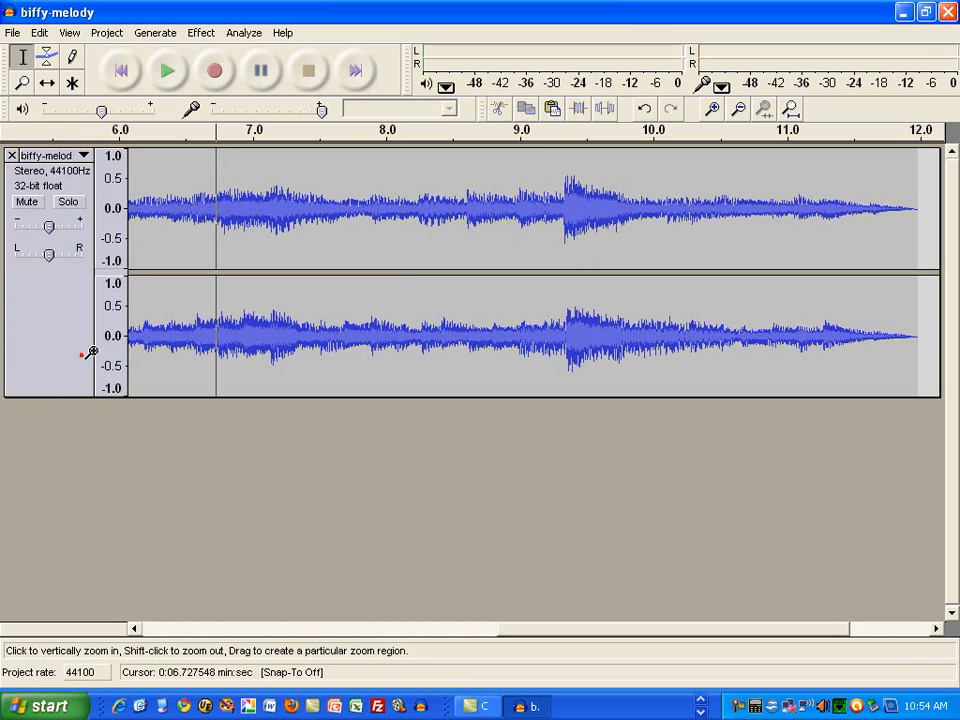
{"action": "left_click", "coordinate": [84, 157]}
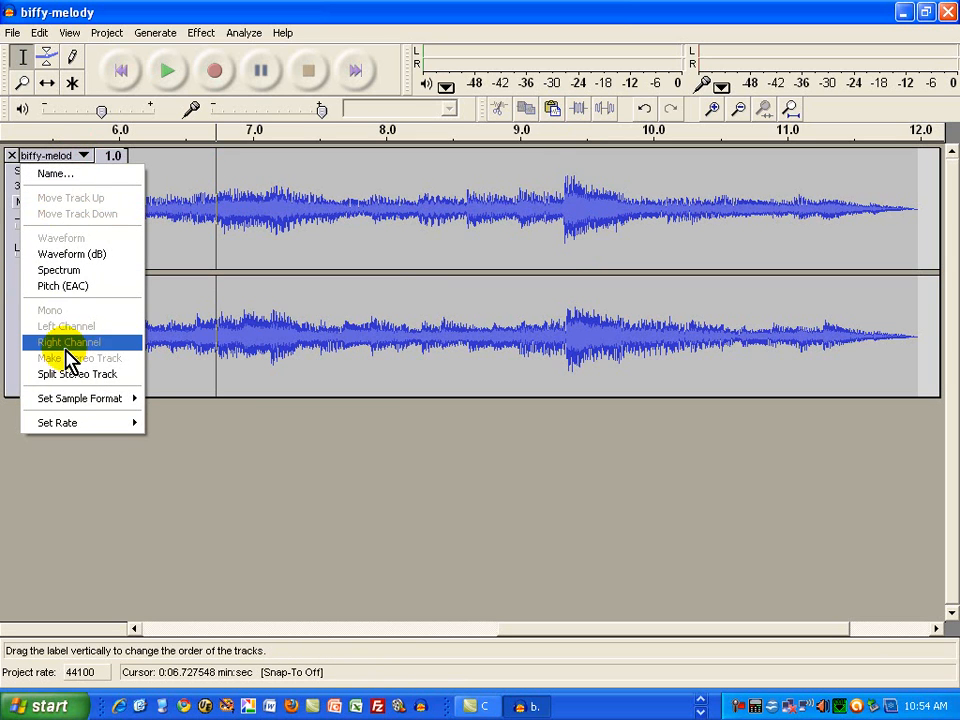
{"action": "left_click", "coordinate": [161, 268]}
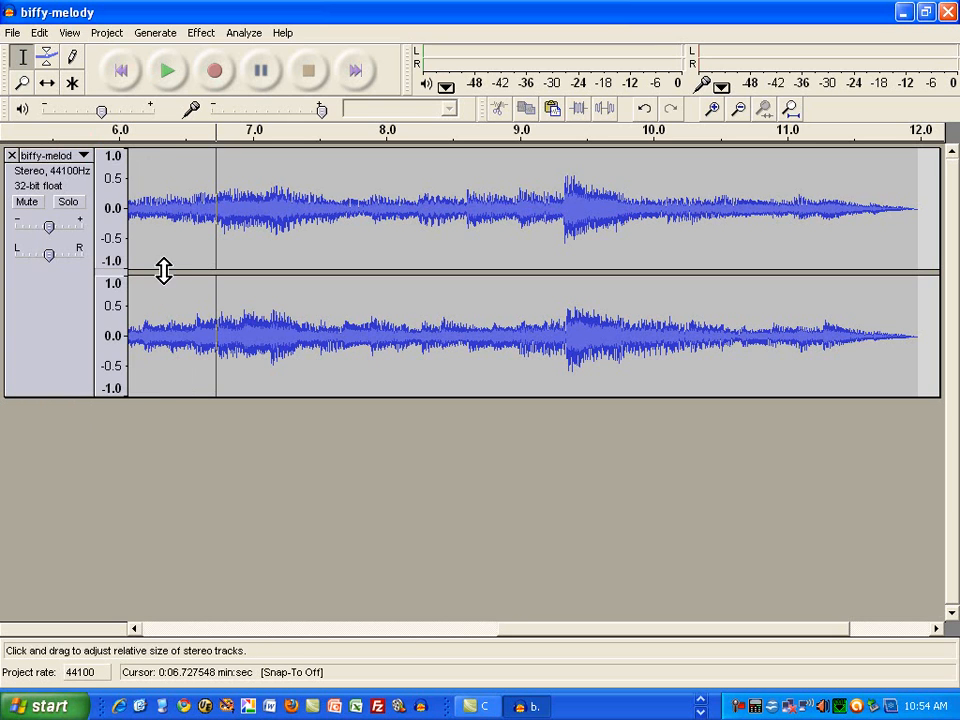
- Split the stereo track into separate left and right tracks again, and rejoin them as one stereo track
{"action": "left_click", "coordinate": [84, 157]}
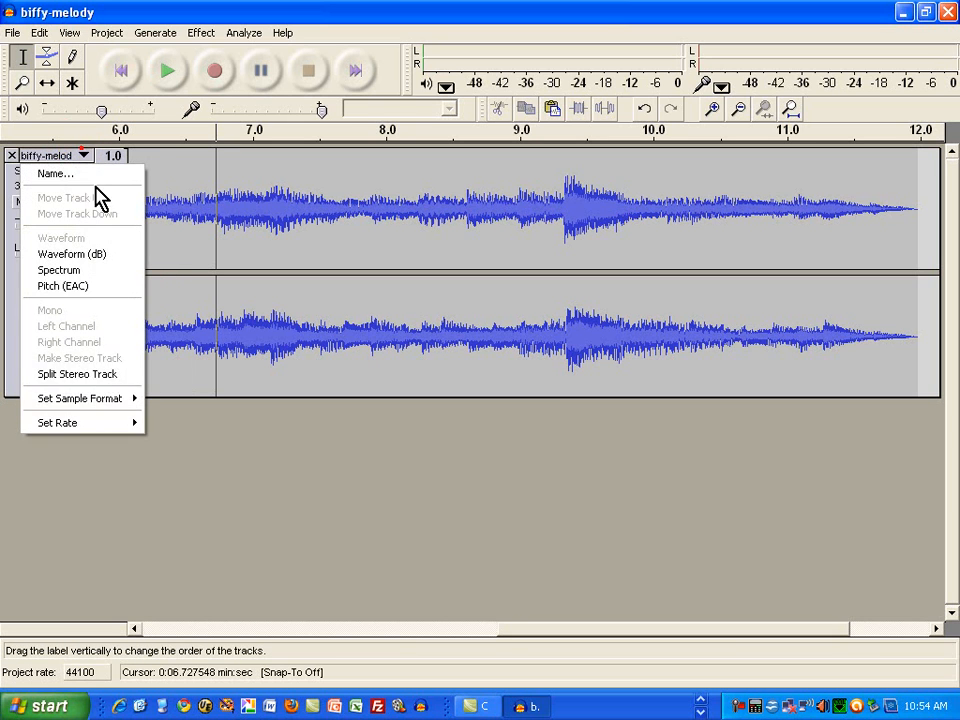
{"action": "left_click", "coordinate": [90, 385]}
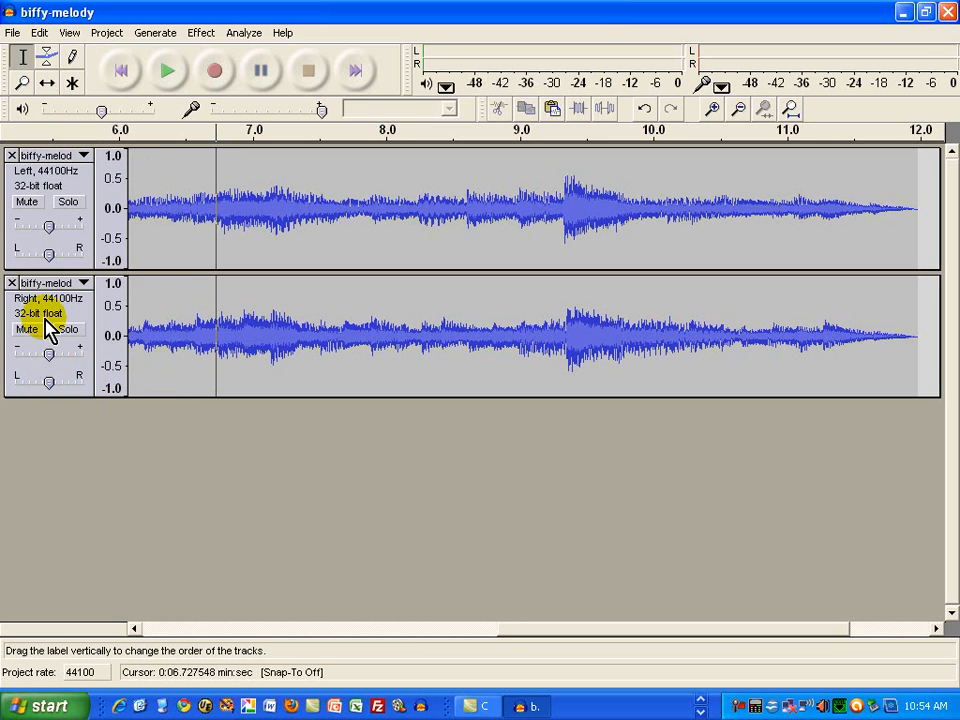
{"action": "left_click", "coordinate": [85, 158]}
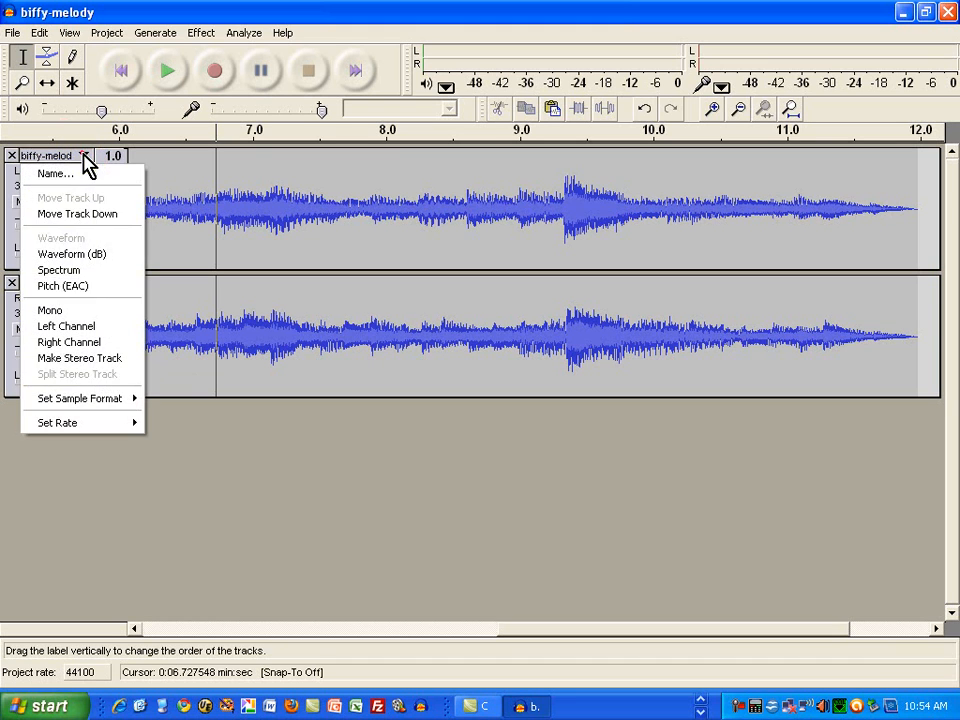
{"action": "left_click", "coordinate": [77, 368]}
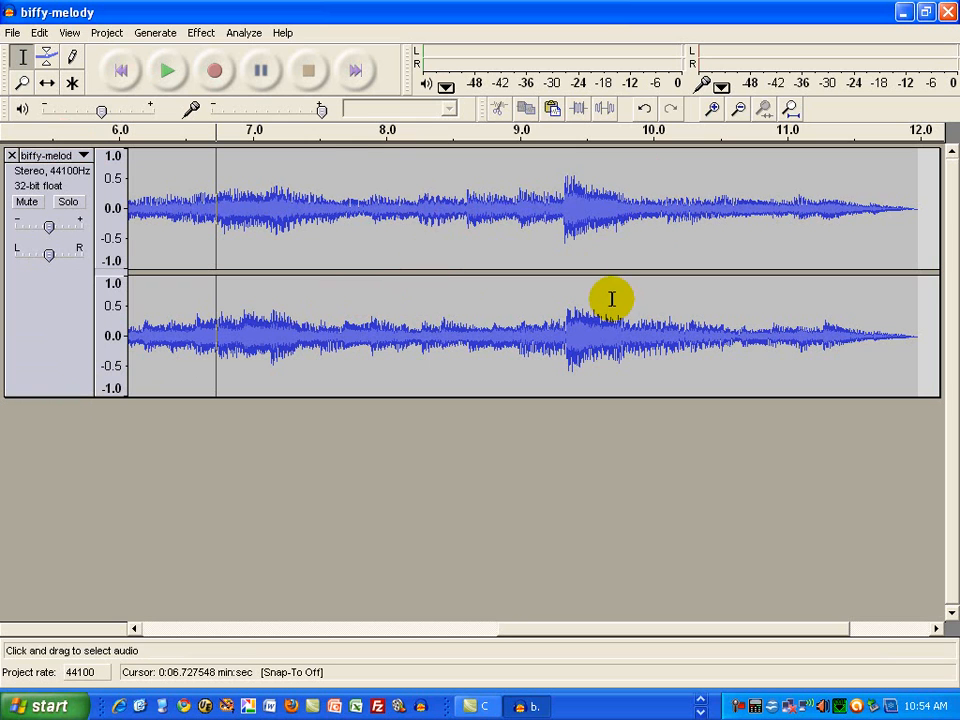
- Amplify the entire stereo track by -5.4 dB with clipping disallowed, and return the cursor to the start
{"action": "left_click", "coordinate": [40, 33]}
{"action": "mouse_move", "coordinate": [58, 250]}
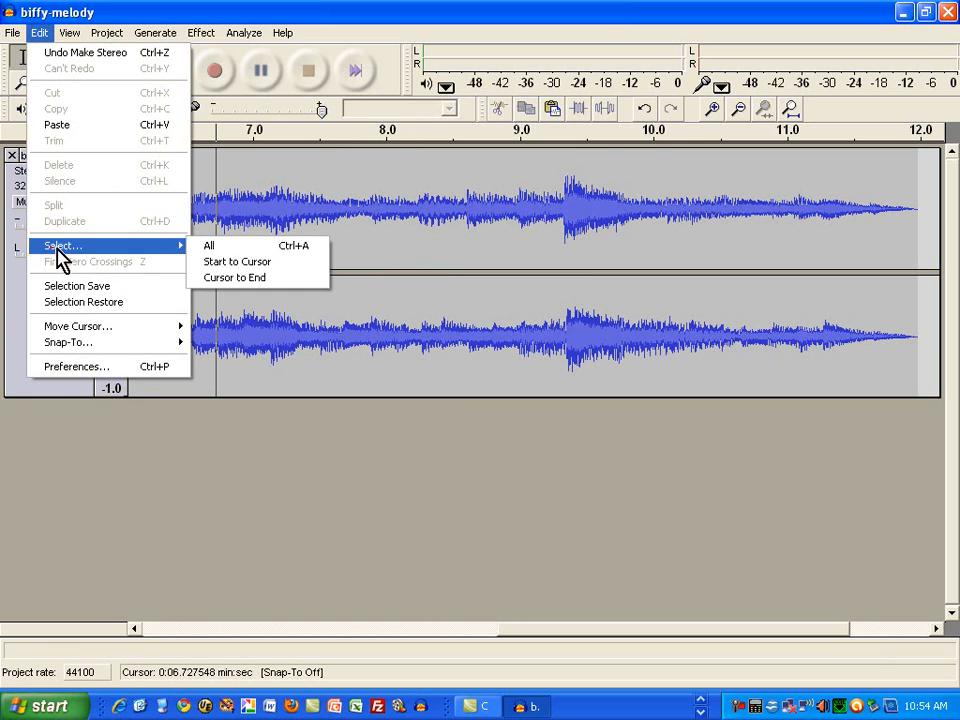
{"action": "left_click", "coordinate": [207, 250]}
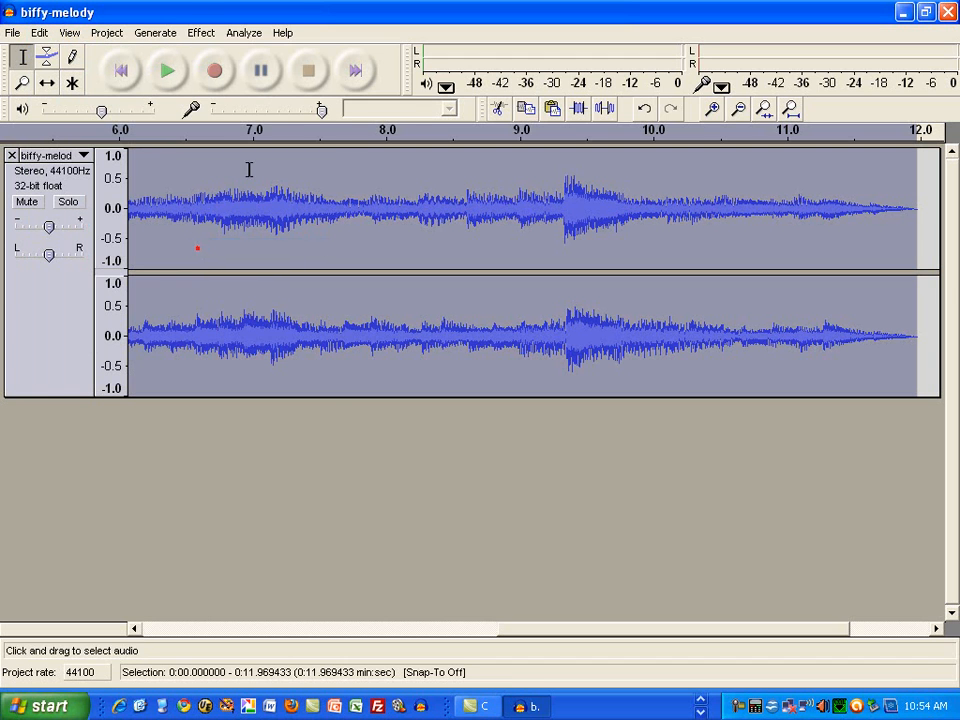
{"action": "left_click", "coordinate": [201, 33]}
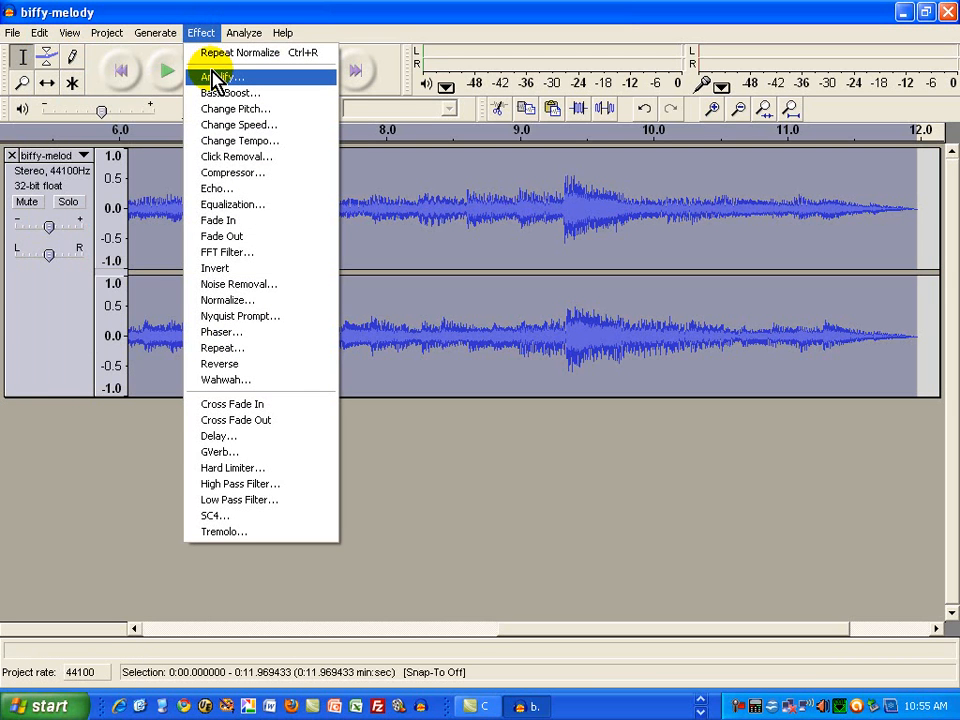
{"action": "left_click", "coordinate": [213, 78]}
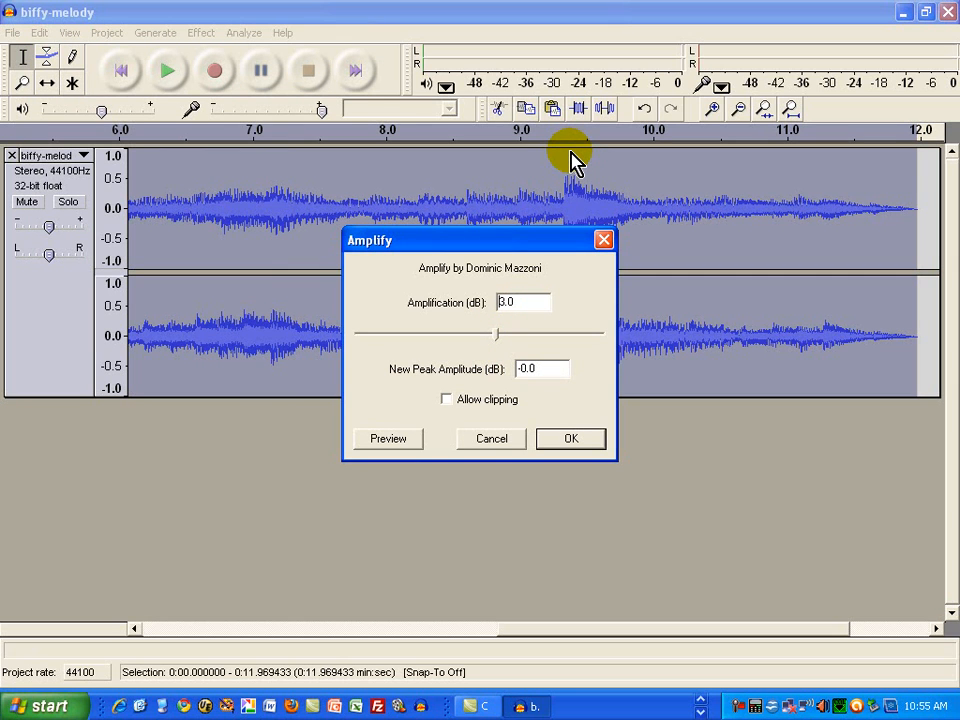
{"action": "left_click", "coordinate": [447, 402]}
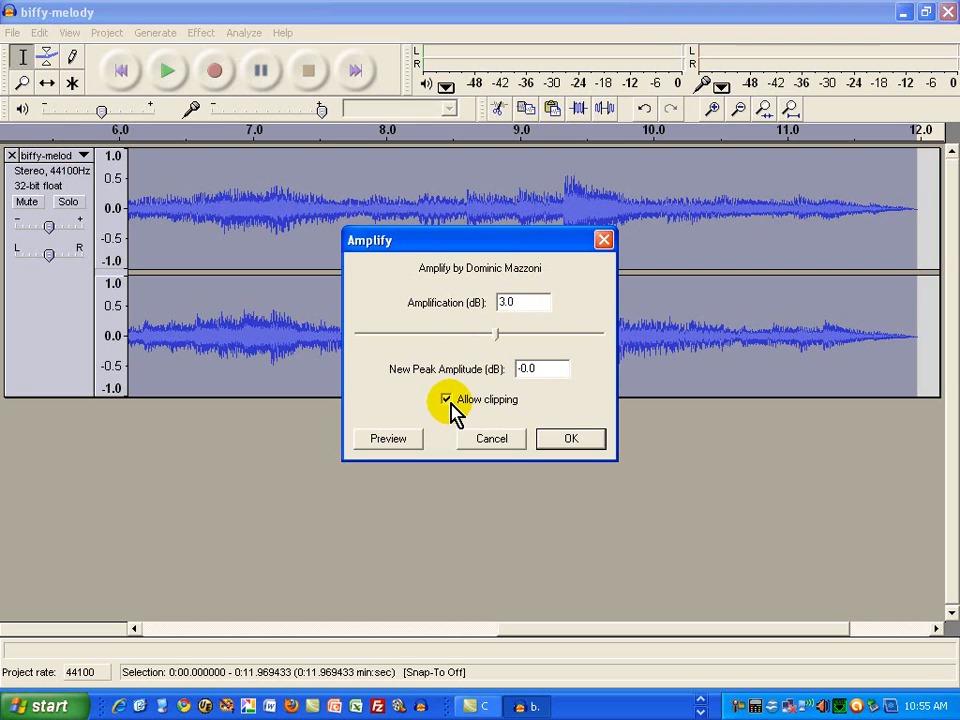
{"action": "left_click", "coordinate": [450, 404]}
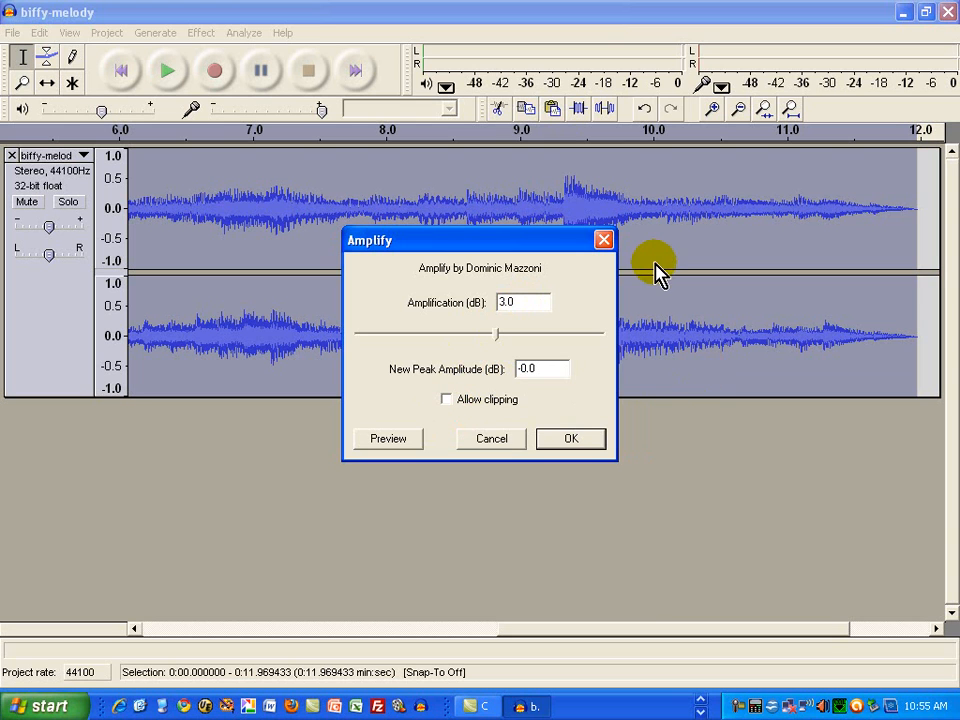
{"action": "left_click_drag", "start_coordinate": [493, 331], "coordinate": [466, 336]}
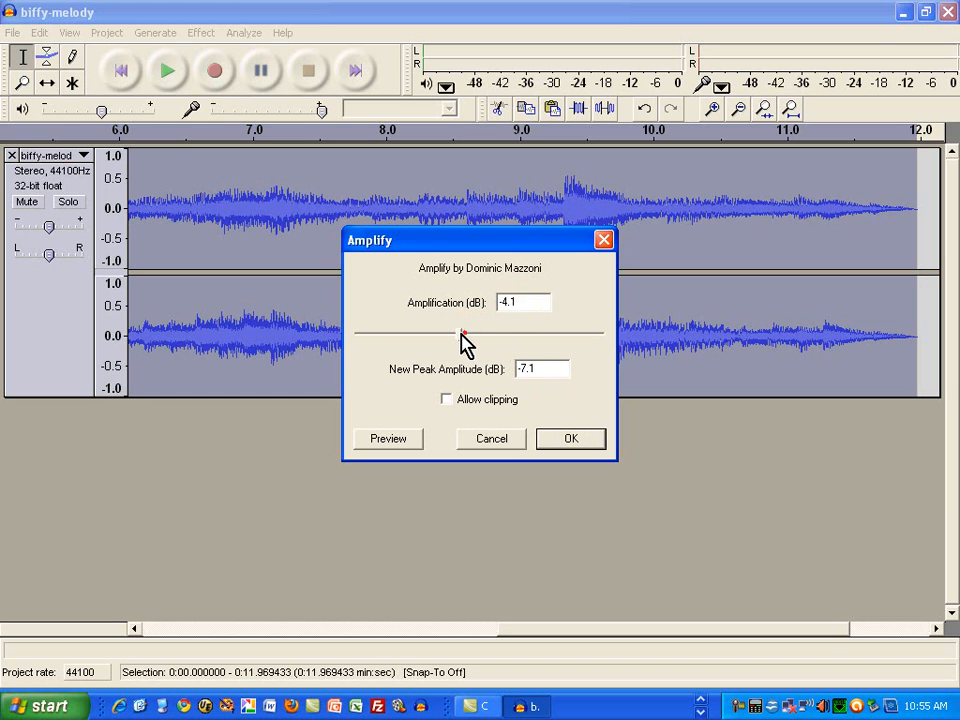
{"action": "left_click_drag", "start_coordinate": [462, 334], "coordinate": [457, 334]}
{"action": "left_click", "coordinate": [506, 306]}
{"action": "left_click", "coordinate": [519, 370]}
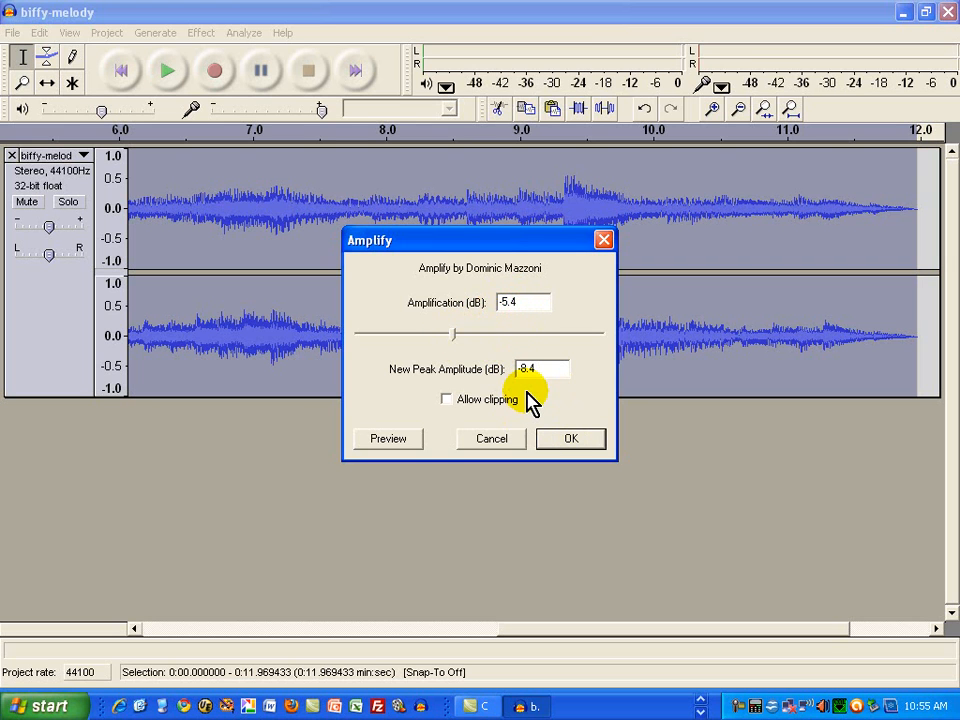
{"action": "left_click", "coordinate": [572, 440]}
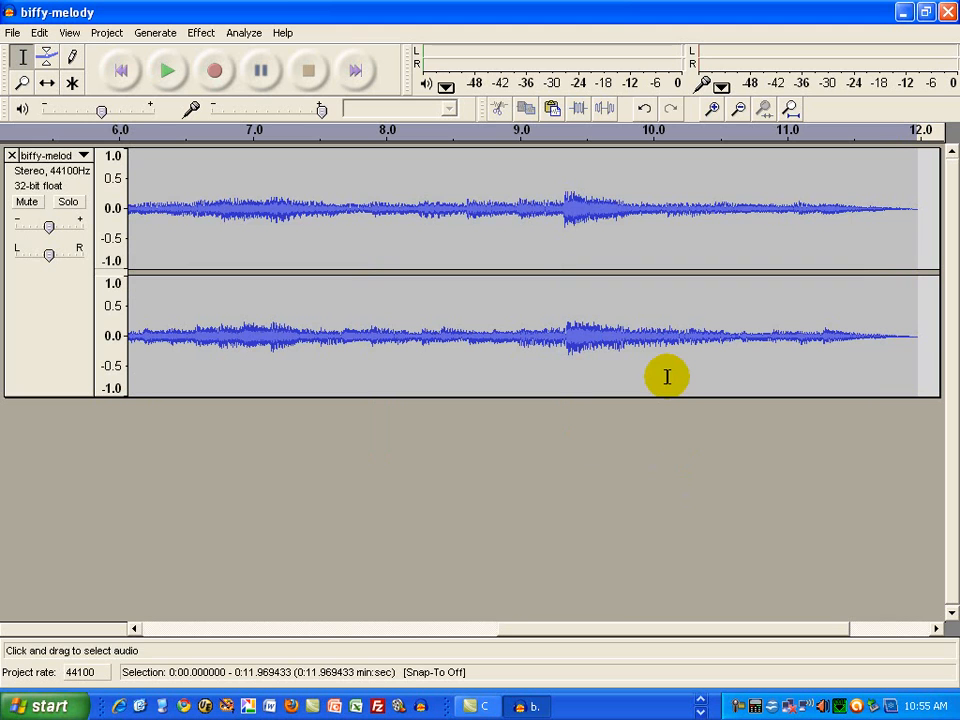
{"action": "left_click", "coordinate": [131, 72]}
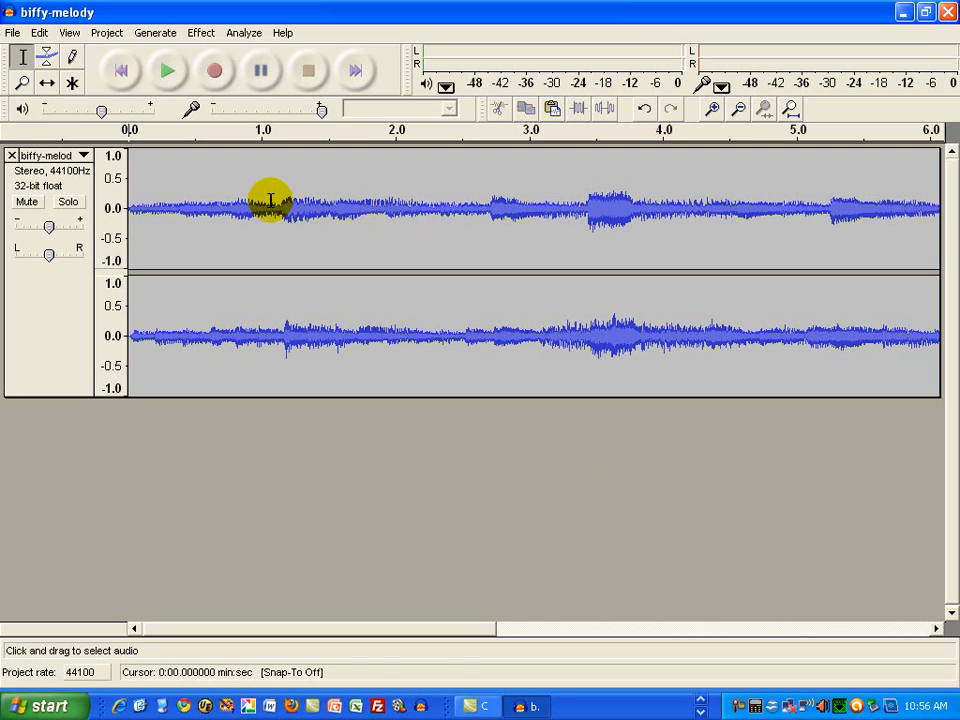
- Amplify only the section from about 1.07 to 3.38 seconds by 8.6 dB with clipping disallowed
{"action": "left_click_drag", "start_coordinate": [271, 207], "coordinate": [580, 213]}
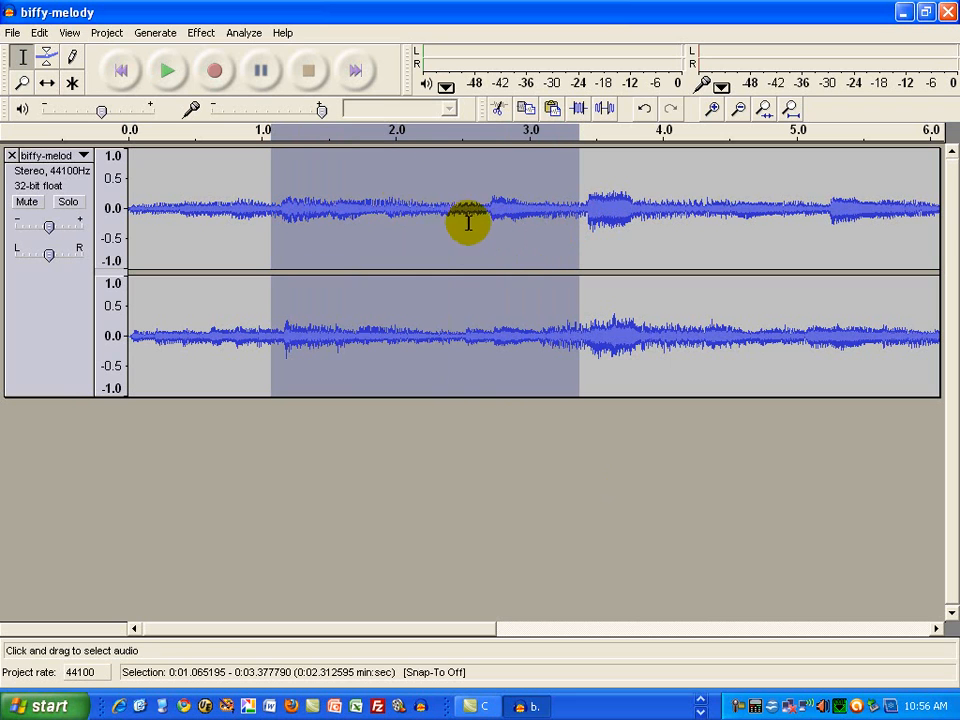
{"action": "left_click", "coordinate": [208, 38]}
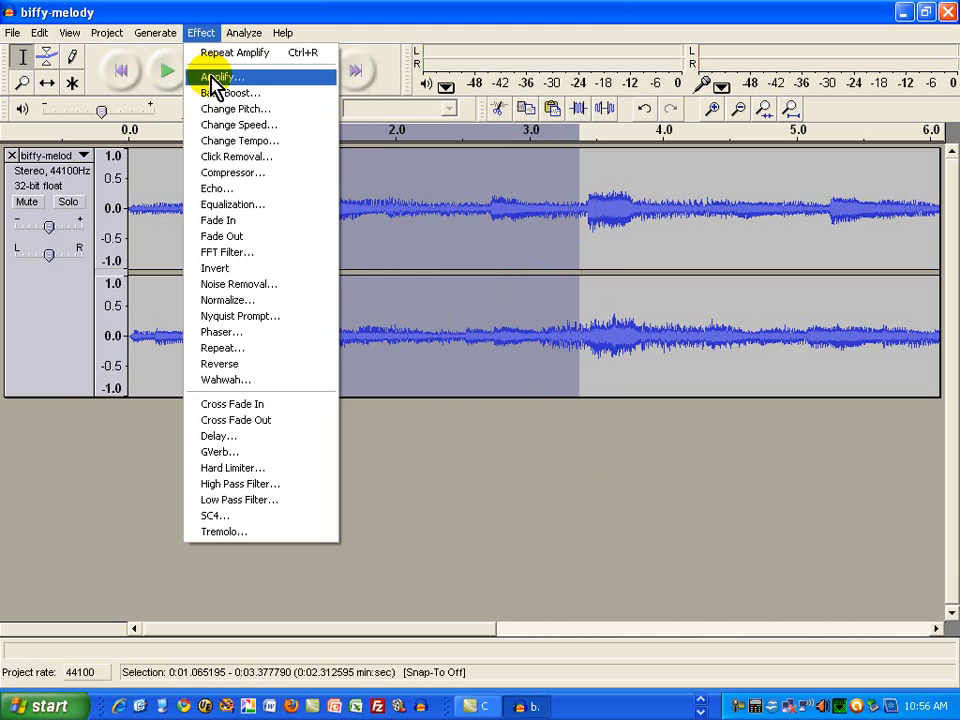
{"action": "left_click", "coordinate": [212, 78]}
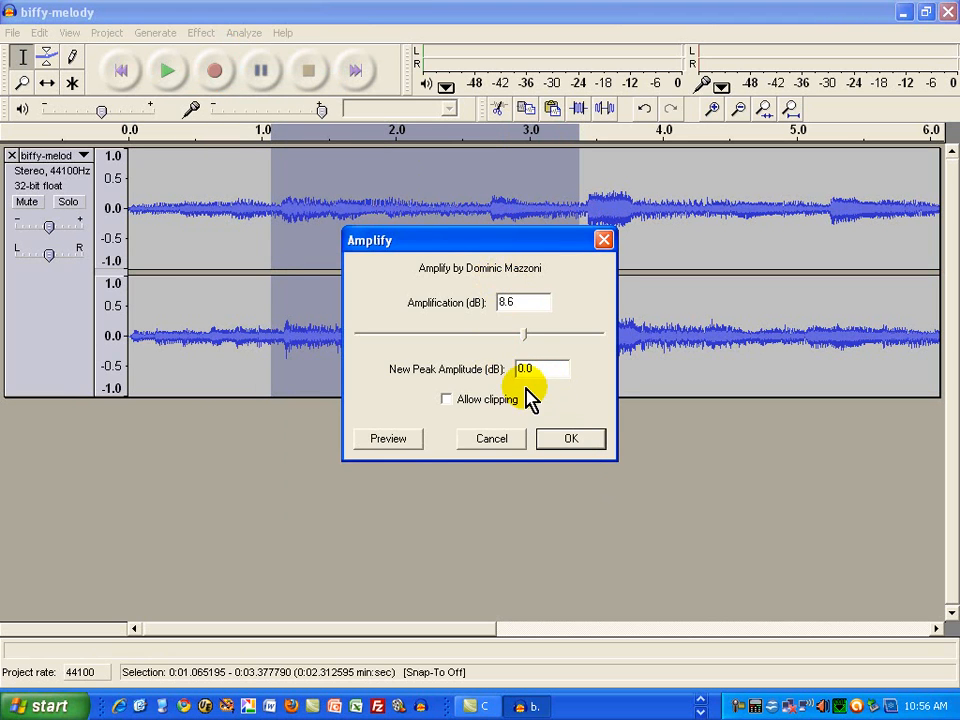
{"action": "left_click", "coordinate": [564, 439]}
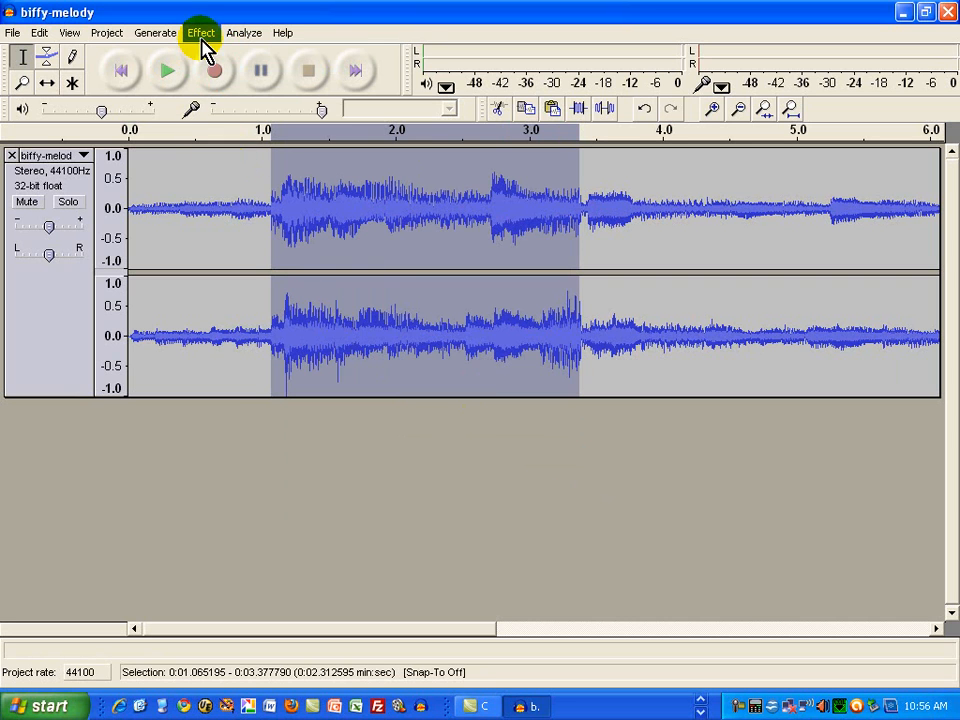
- Undo the amplification of the partial section and clear the selection
{"action": "left_click", "coordinate": [41, 38]}
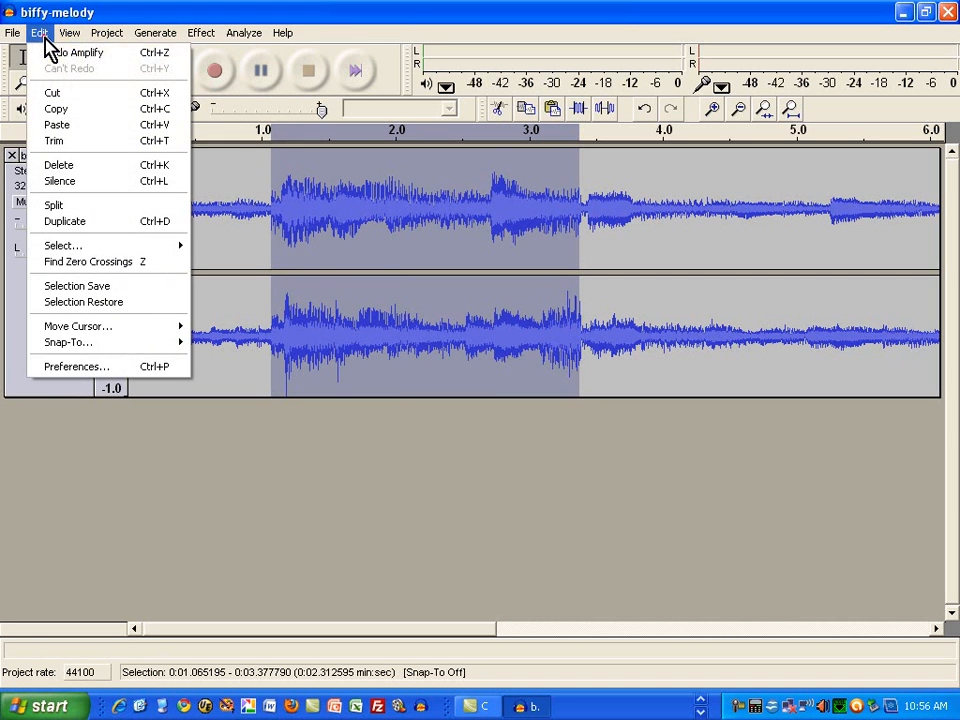
{"action": "left_click", "coordinate": [58, 53]}
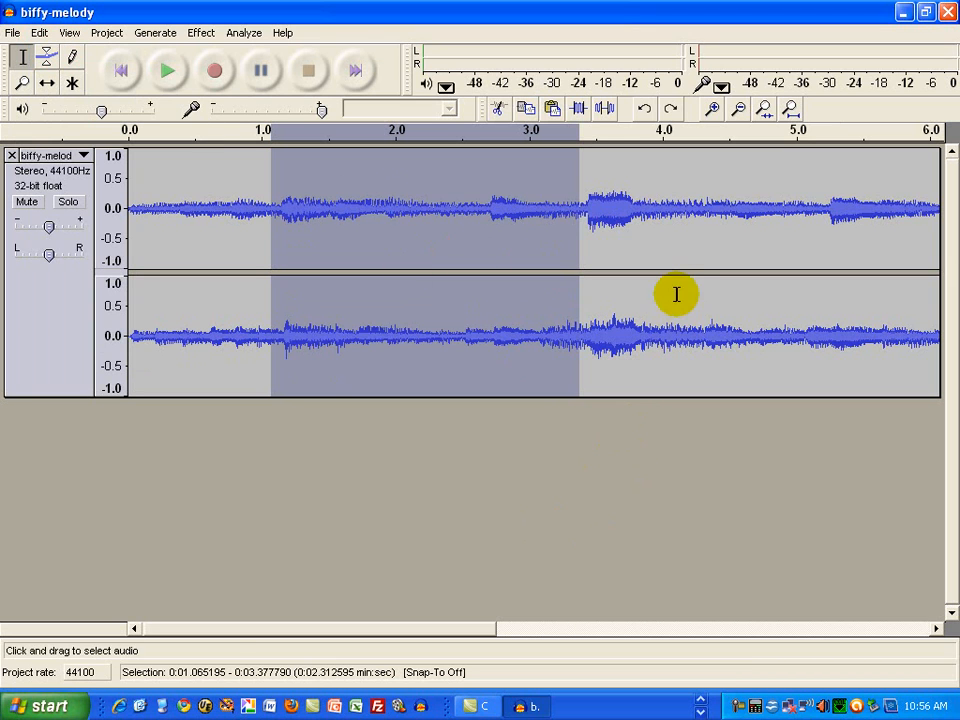
{"action": "left_click", "coordinate": [675, 264]}
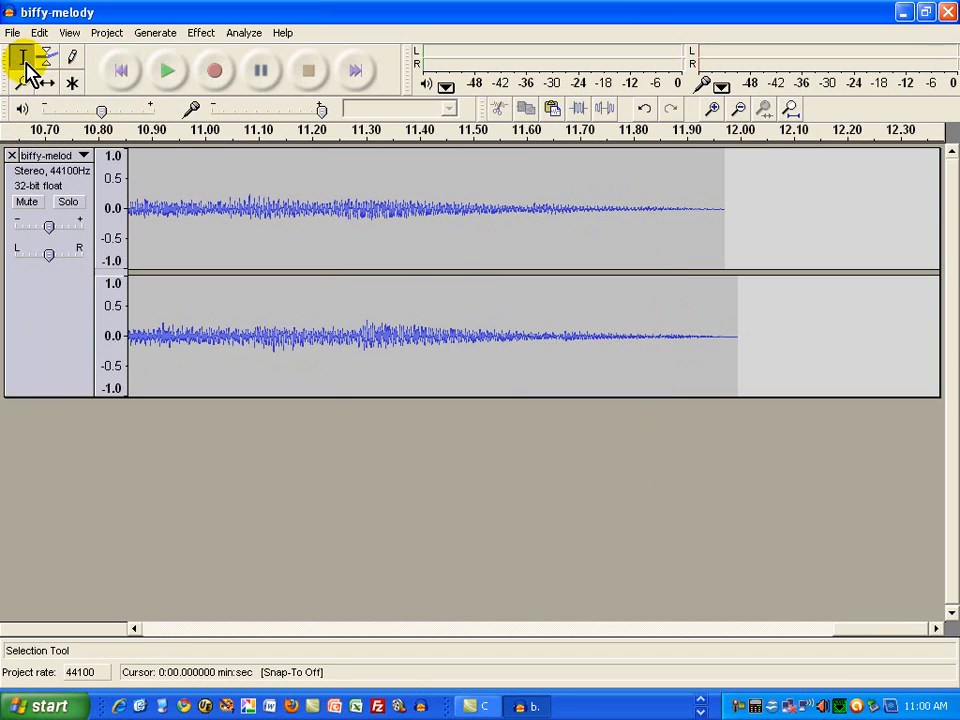
- Export the audio as a WAV file named biffy-melody-demo1.wav in the CDMusic folder
{"action": "left_click", "coordinate": [13, 33]}
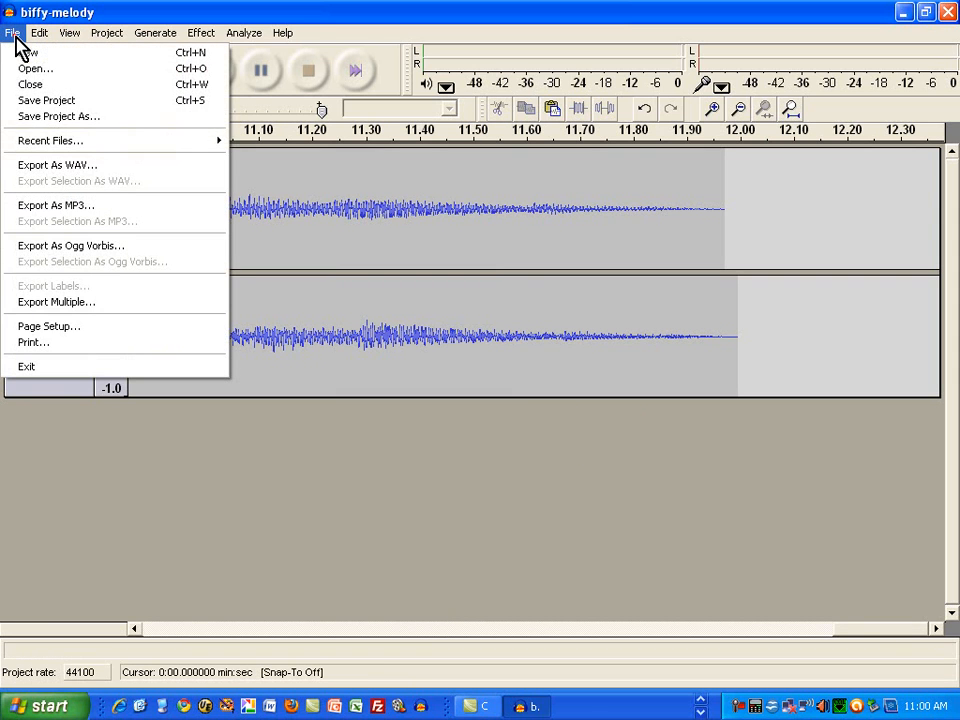
{"action": "left_click", "coordinate": [40, 164]}
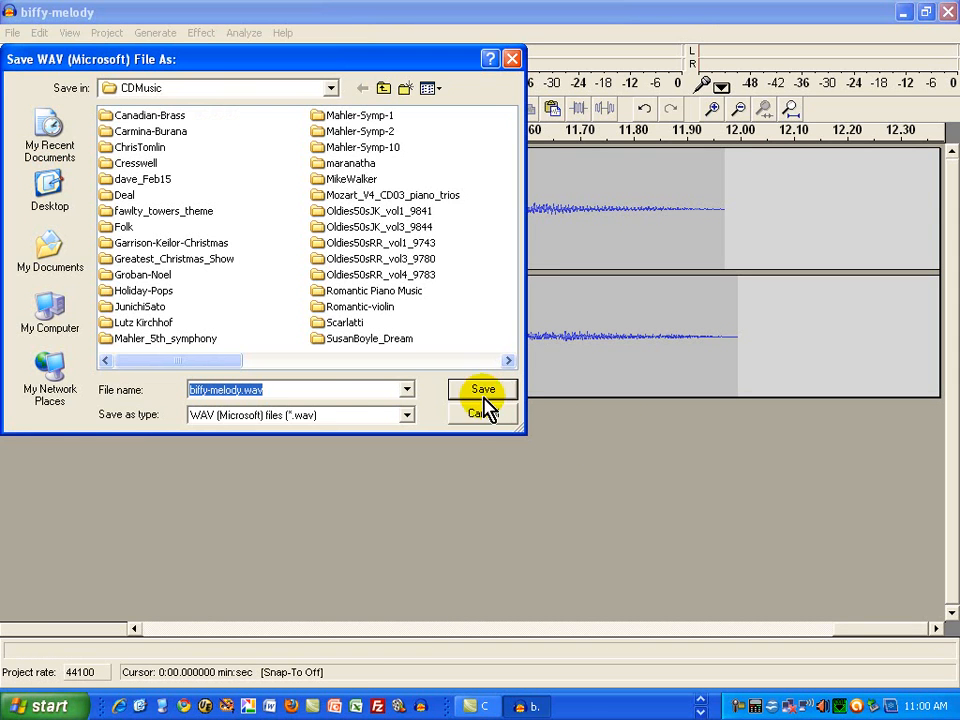
{"action": "left_click", "coordinate": [275, 390]}
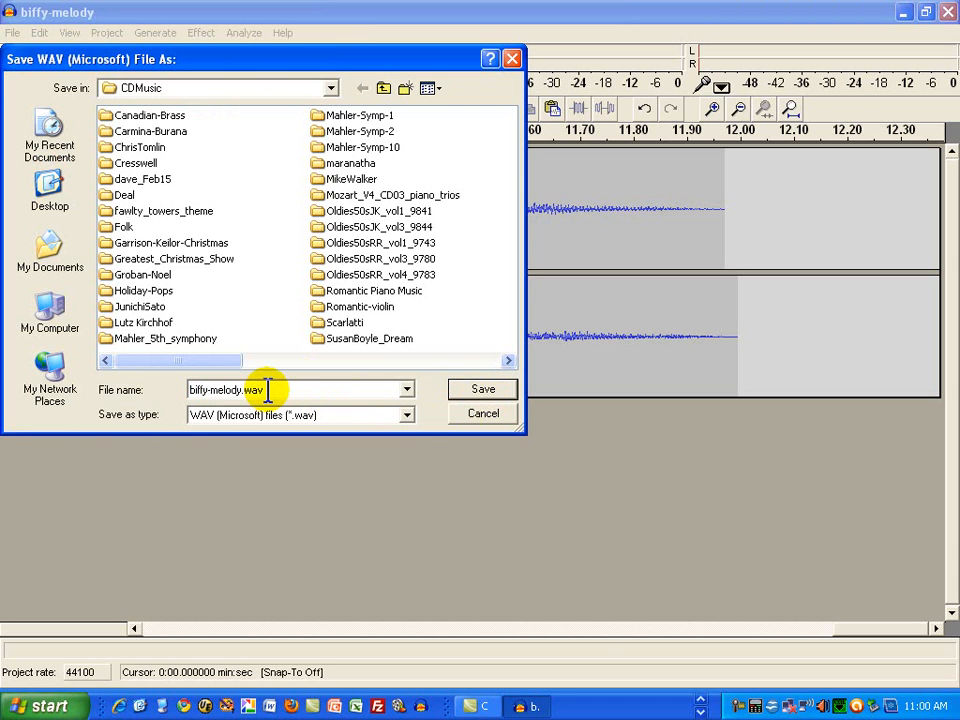
{"action": "key", "text": "Left"}
{"action": "key", "text": "Left"}
{"action": "key", "text": "Left"}
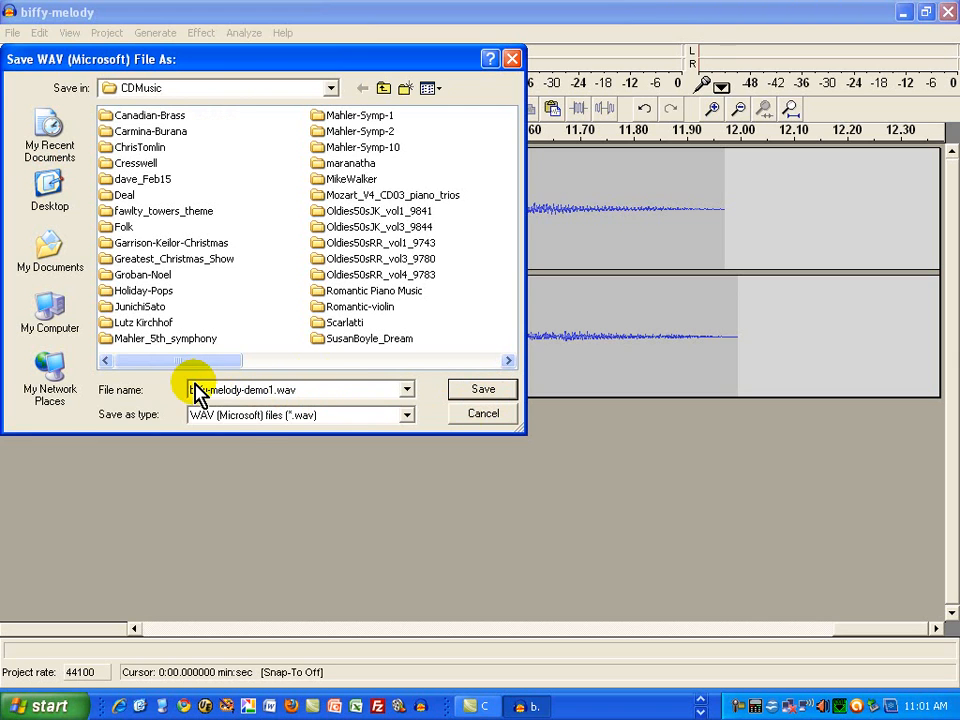
{"action": "left_click", "coordinate": [480, 392]}
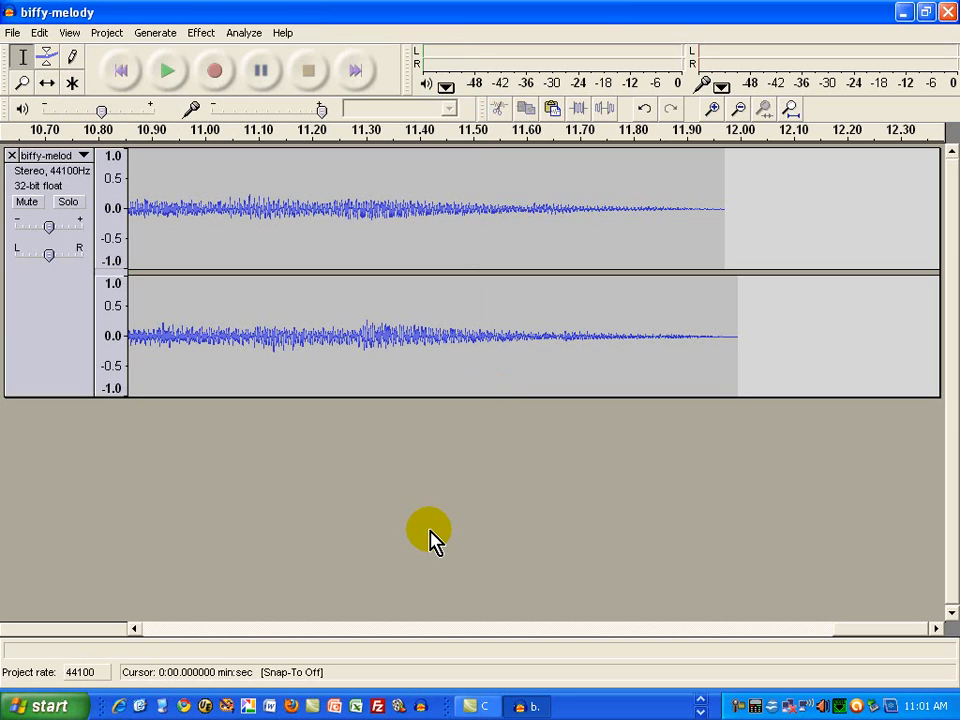
{"action": "left_click", "coordinate": [713, 108]}
{"action": "left_click", "coordinate": [713, 108]}
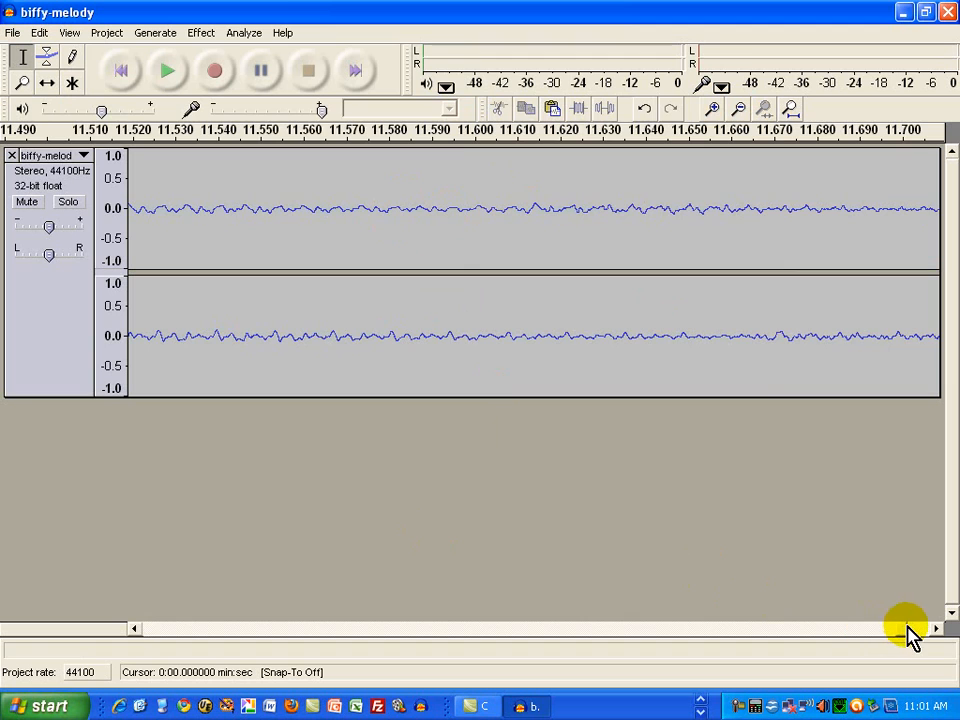
{"action": "left_click_drag", "start_coordinate": [908, 630], "coordinate": [636, 619]}
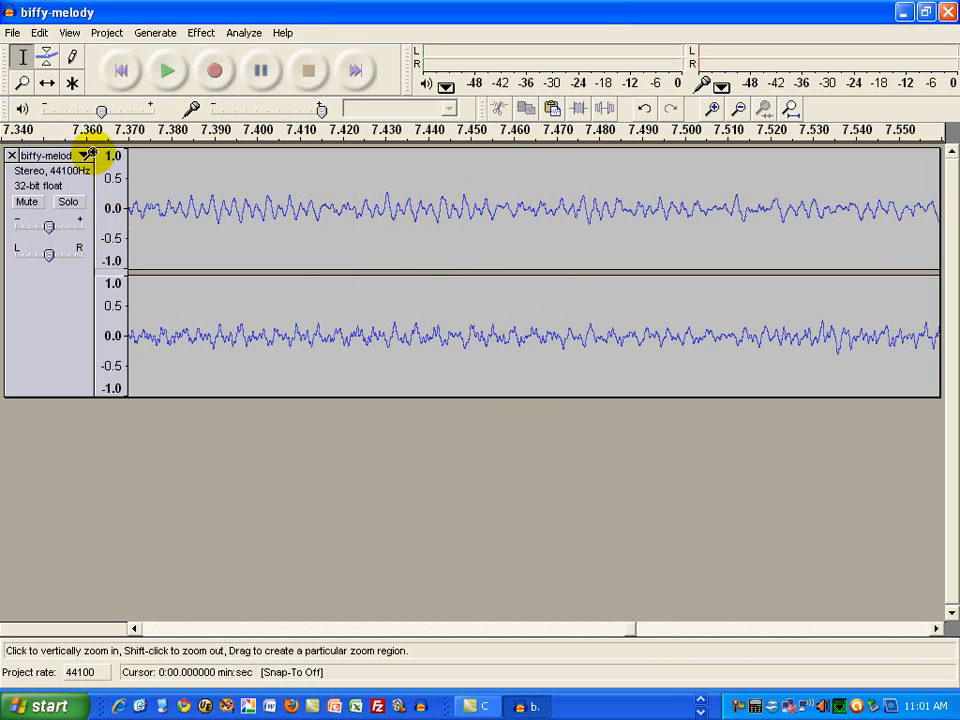
- Export the audio as an MP3 named biffy-melody-demo1 in the CDMusic folder, continuing to the ID3 tag settings
{"action": "left_click", "coordinate": [12, 32]}
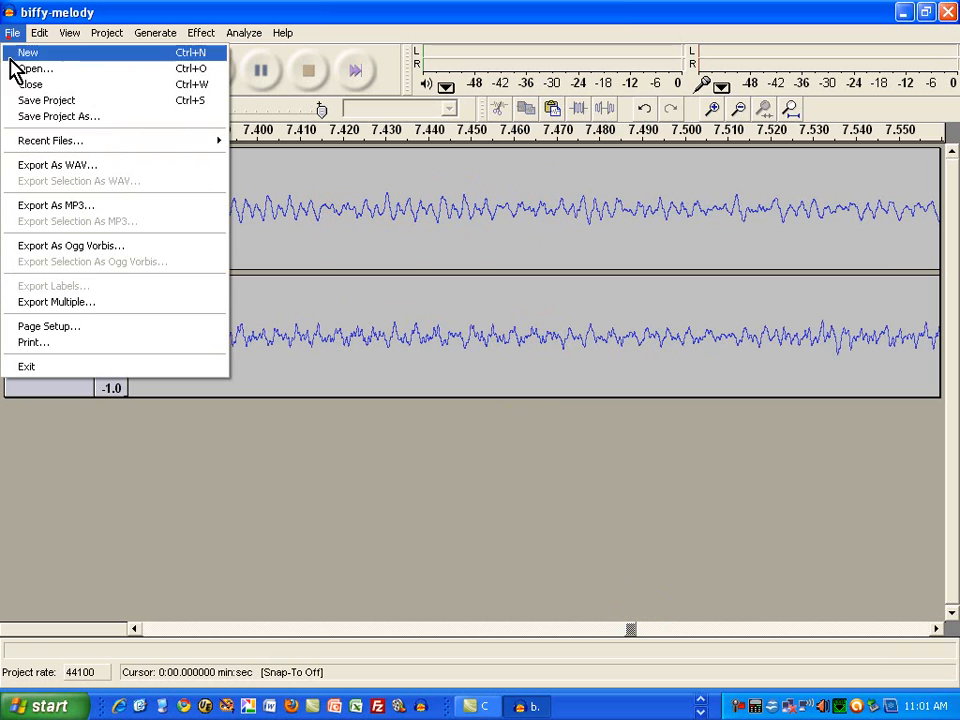
{"action": "left_click", "coordinate": [54, 206]}
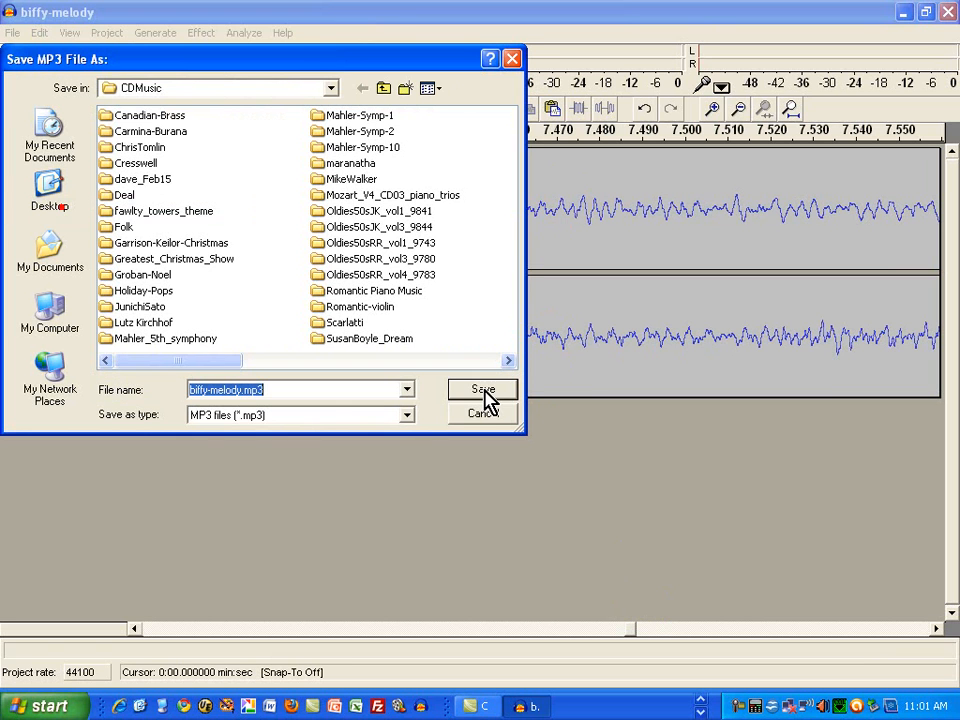
{"action": "left_click", "coordinate": [306, 392]}
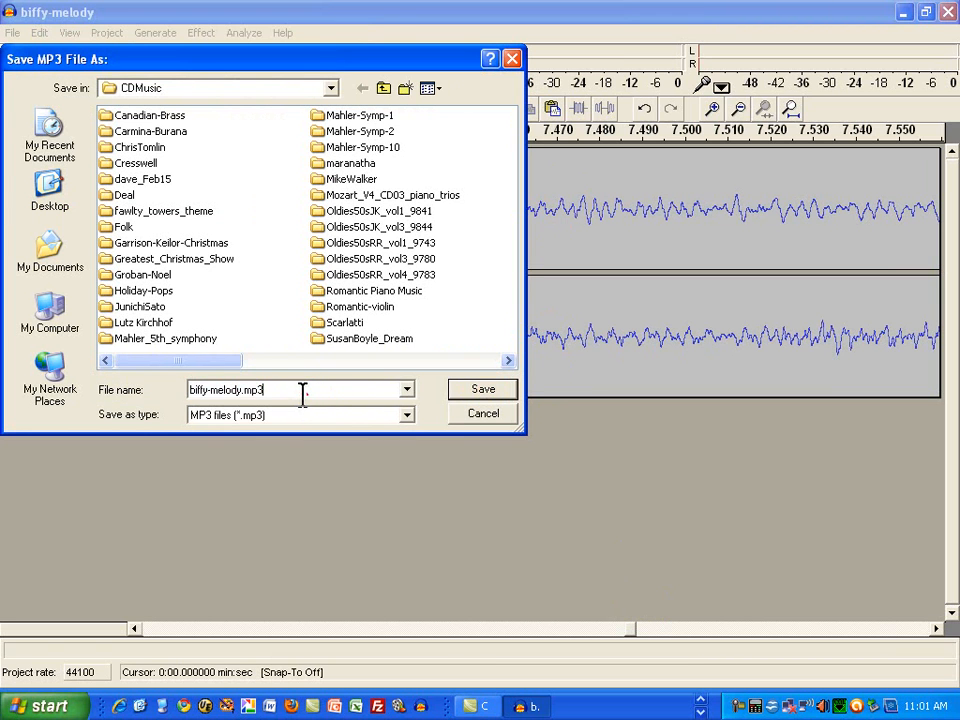
{"action": "left_click", "coordinate": [241, 390]}
{"action": "type", "text": "-demo1"}
{"action": "left_click", "coordinate": [486, 391]}
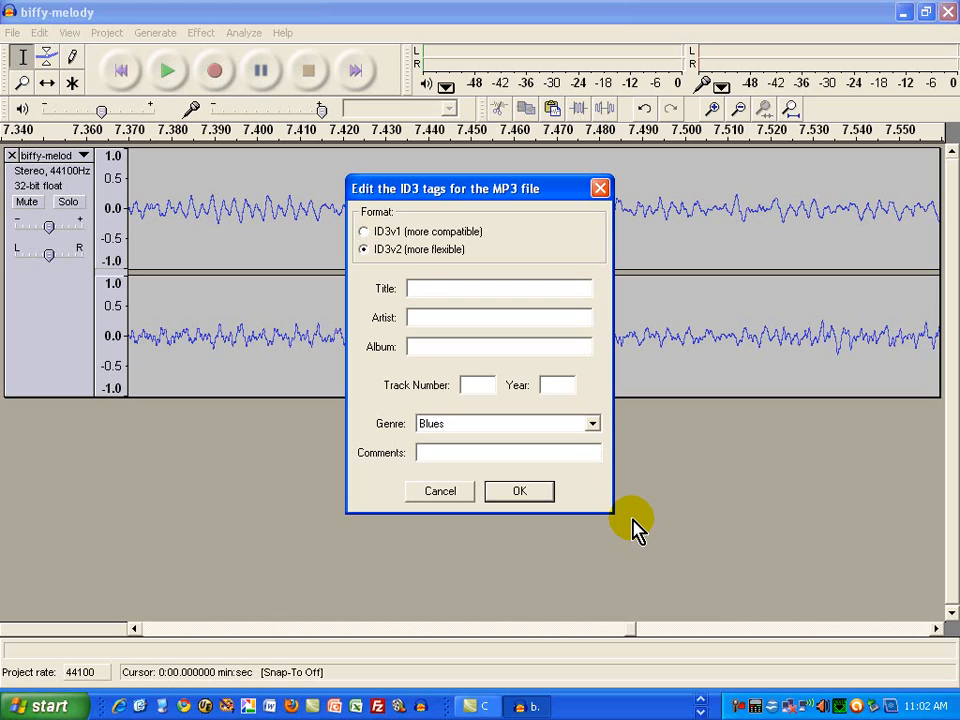
- Set the MP3's tag format to ID3v1 and its title to 12SEC-leadin, leaving the artist and album blank
{"action": "left_click", "coordinate": [364, 231]}
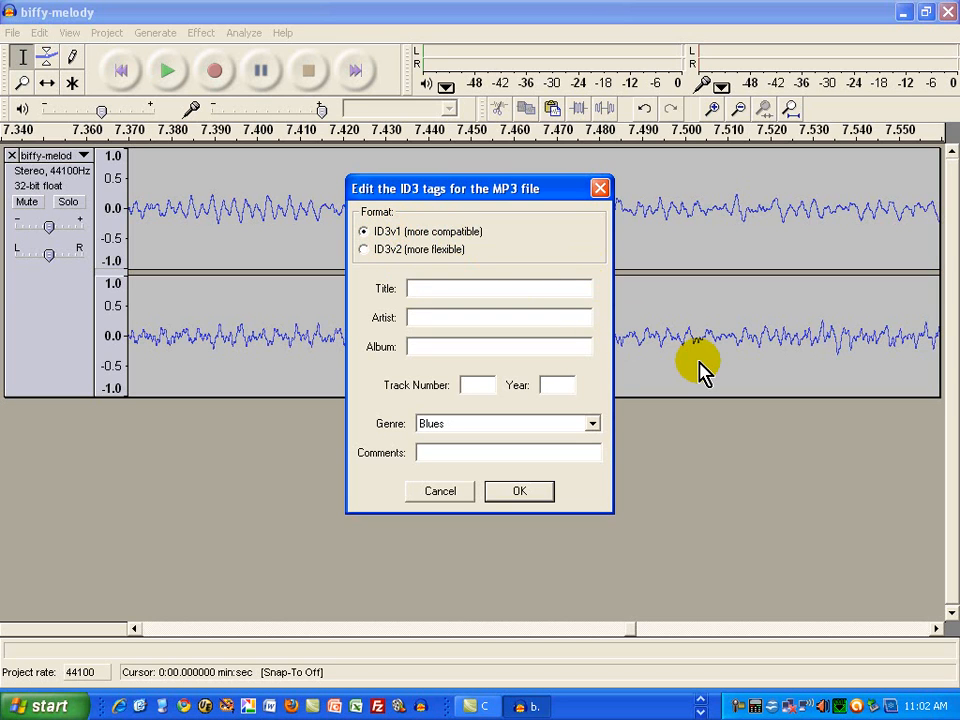
{"action": "left_click", "coordinate": [461, 288]}
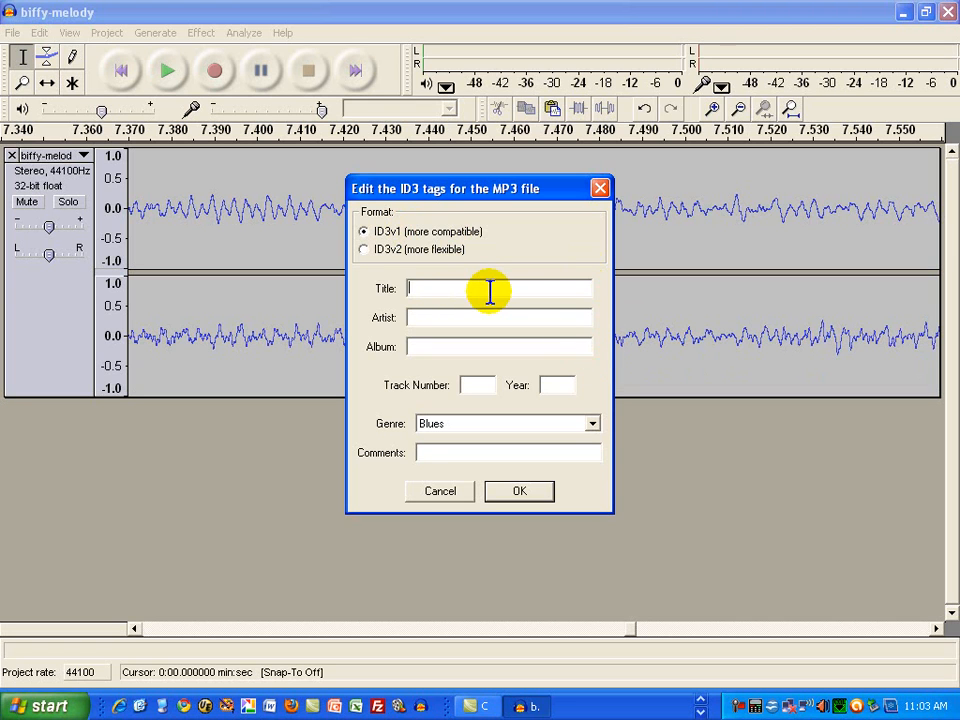
{"action": "type", "text": "12SEC-leading"}
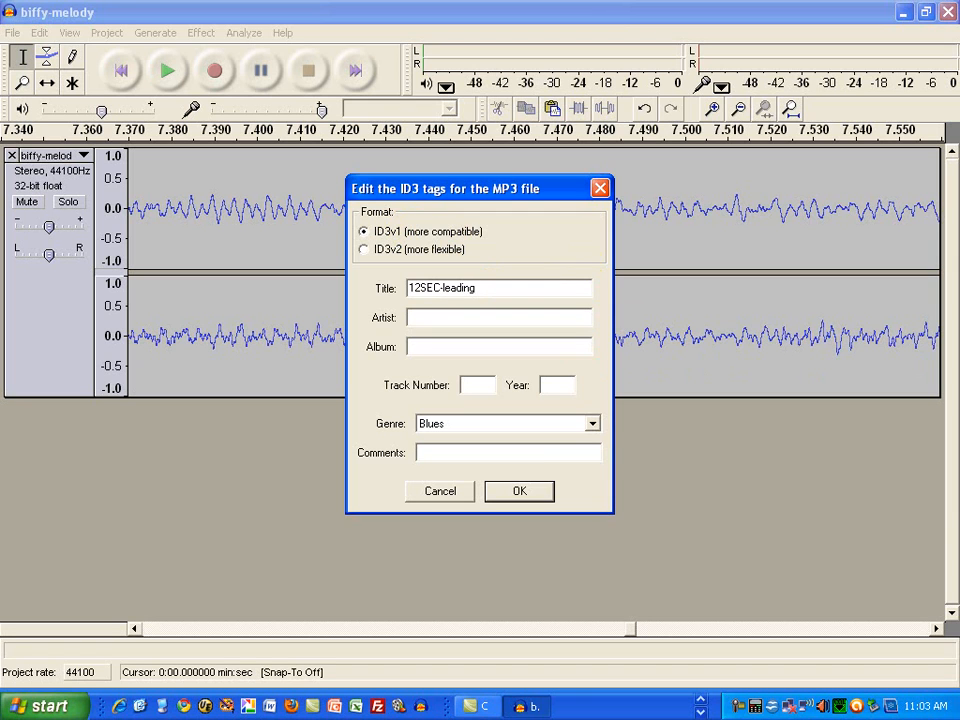
{"action": "key", "text": "BackSpace"}
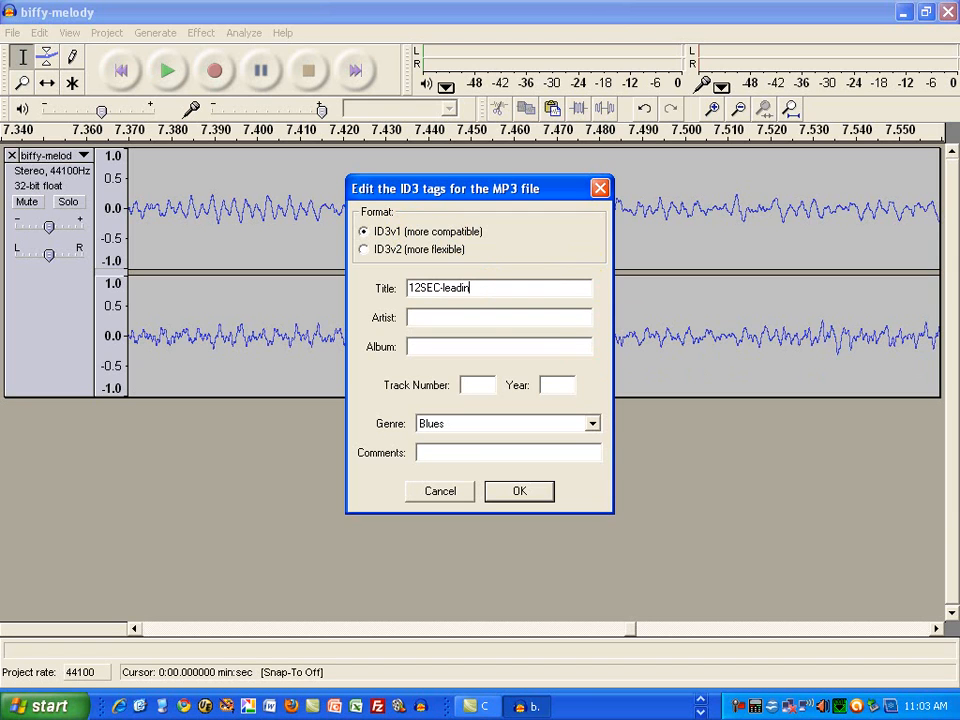
{"action": "left_click", "coordinate": [500, 319]}
{"action": "left_click", "coordinate": [476, 348]}
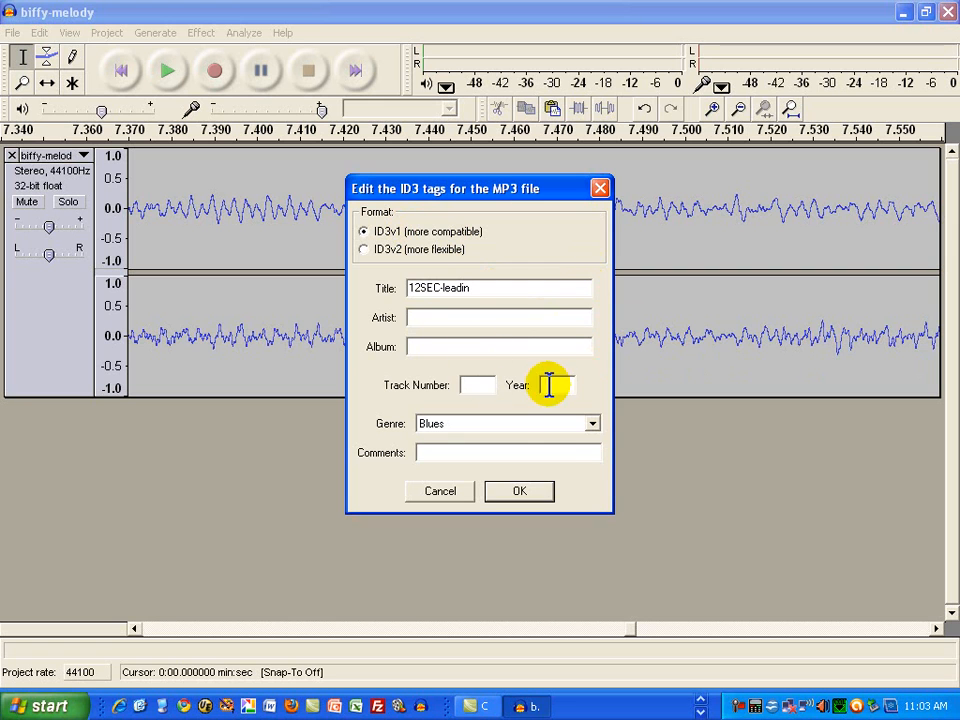
- Set the MP3's genre tag to Speech
{"action": "left_click", "coordinate": [592, 424]}
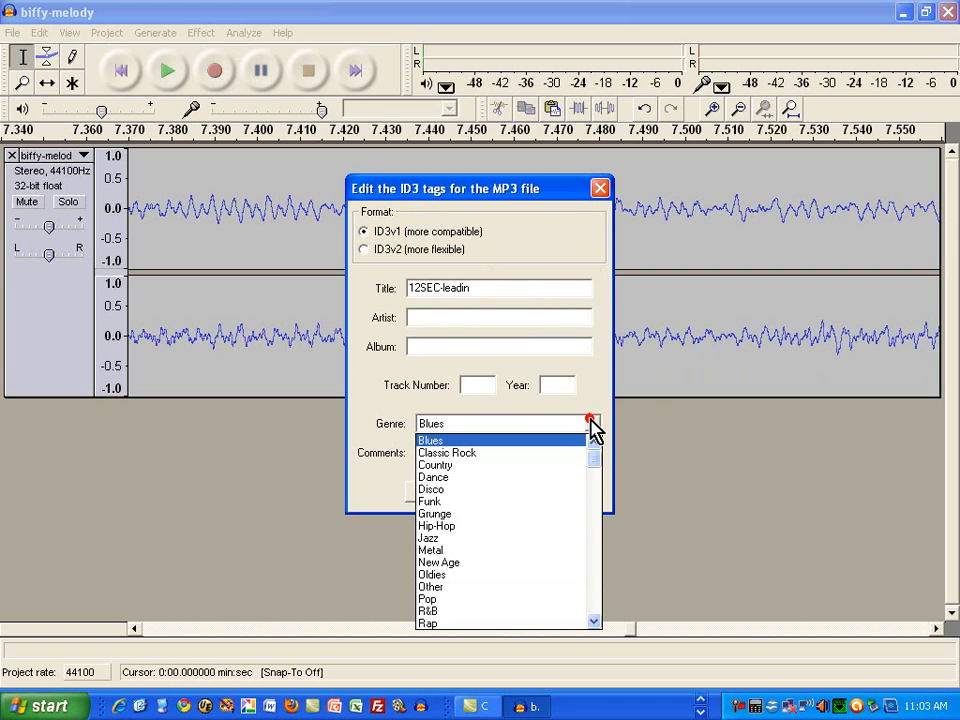
{"action": "left_click_drag", "start_coordinate": [594, 467], "coordinate": [595, 503]}
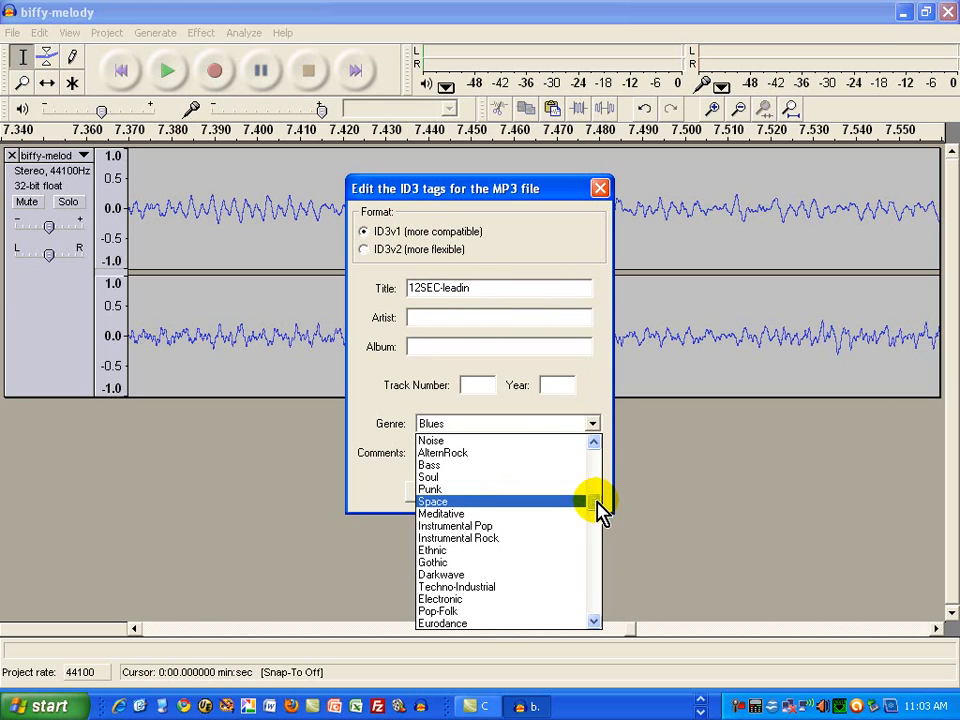
{"action": "left_click_drag", "start_coordinate": [598, 509], "coordinate": [595, 566]}
{"action": "left_click", "coordinate": [454, 503]}
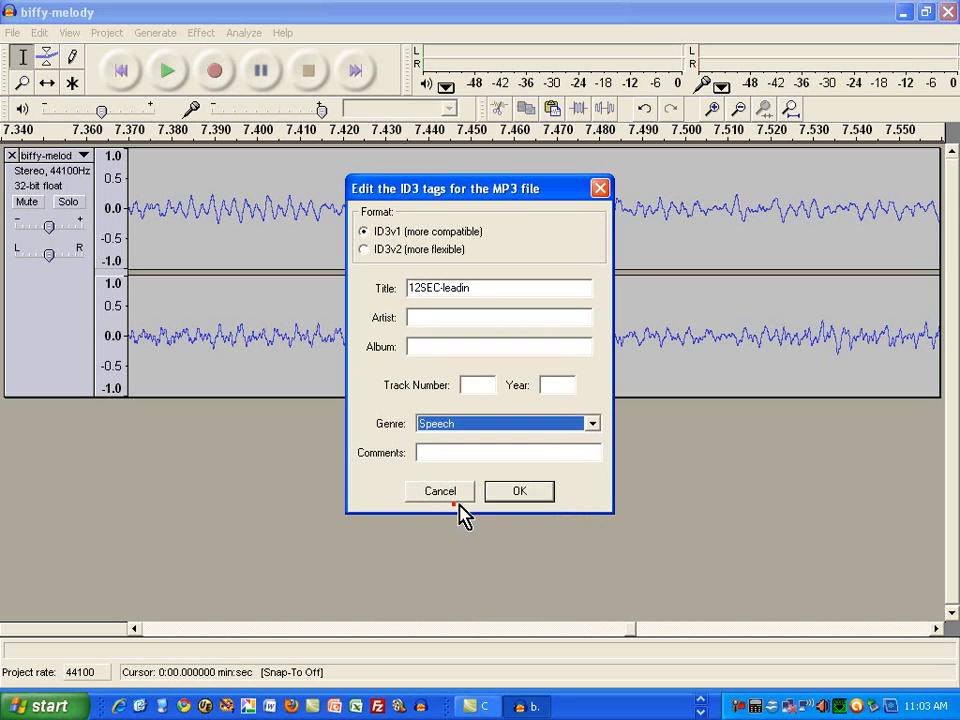
- Set the MP3's genre tag to Blues and confirm the tags to complete the export
{"action": "left_click", "coordinate": [590, 425]}
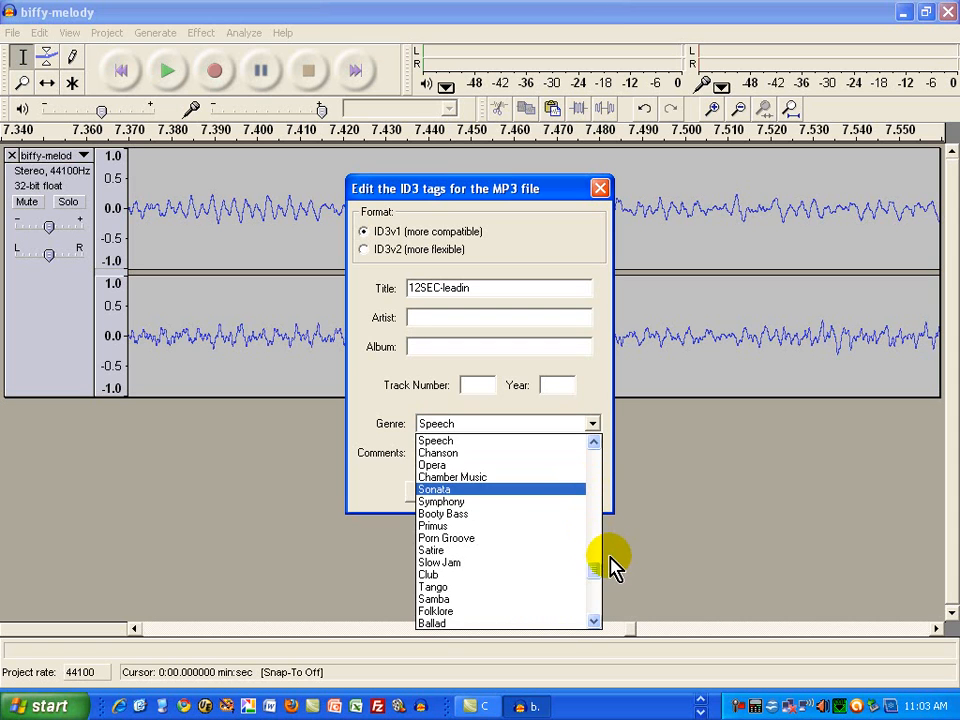
{"action": "left_click_drag", "start_coordinate": [598, 568], "coordinate": [604, 450]}
{"action": "left_click", "coordinate": [478, 441]}
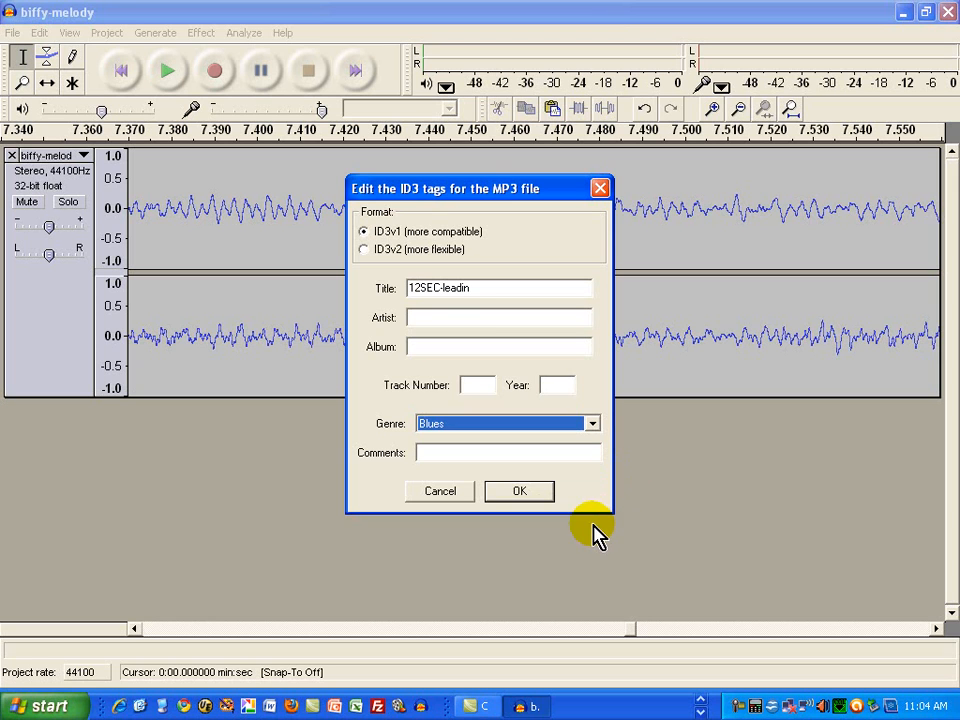
{"action": "left_click", "coordinate": [528, 492]}
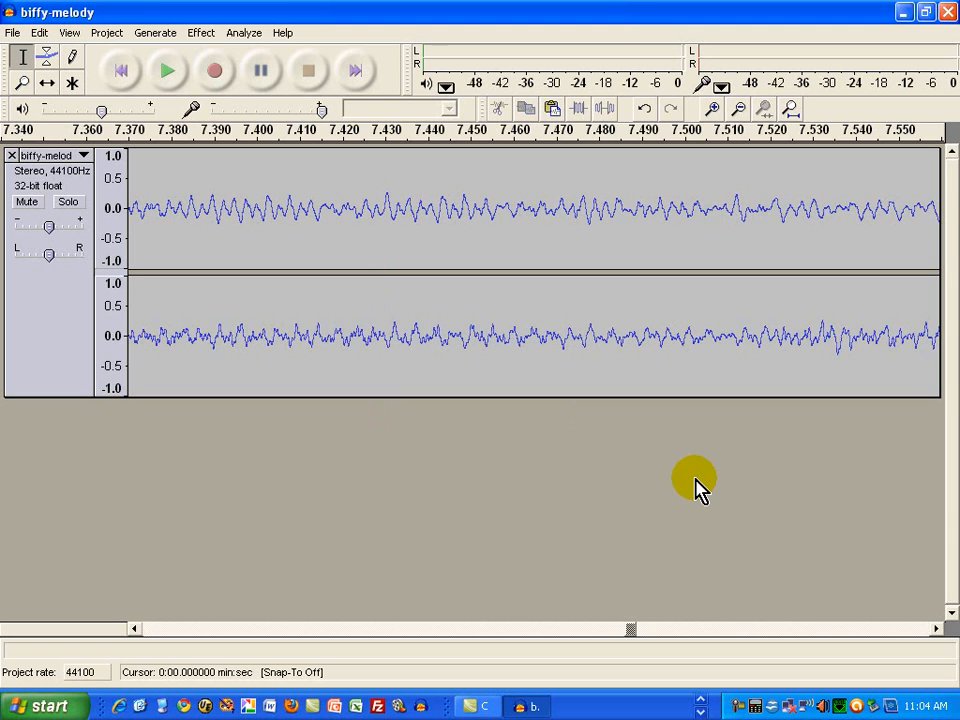
{"action": "left_click", "coordinate": [16, 36]}
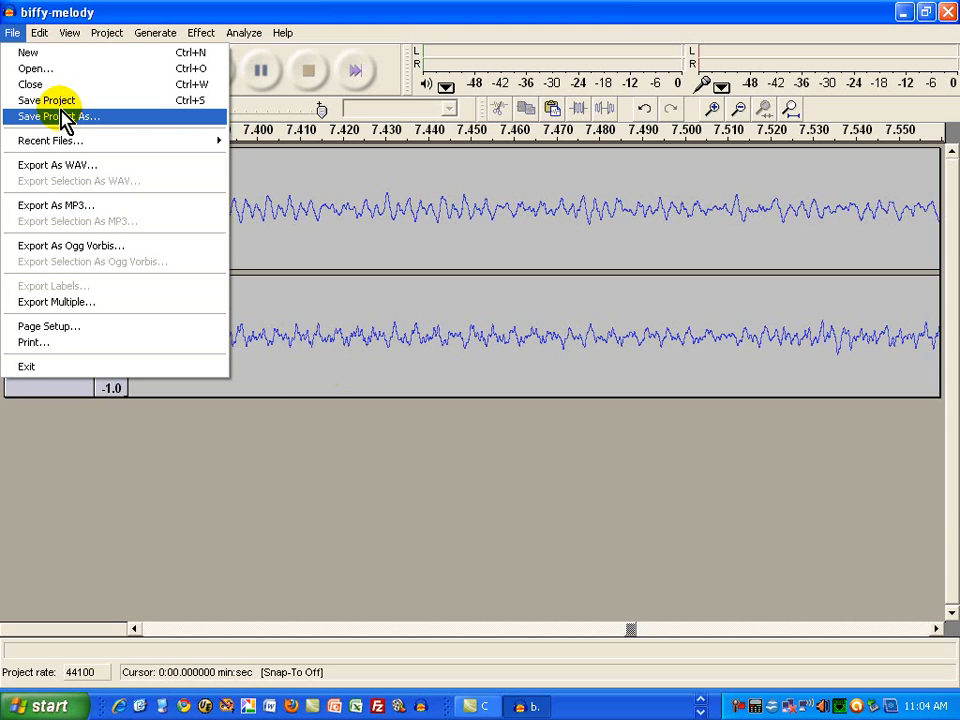
{"action": "left_click", "coordinate": [420, 432]}
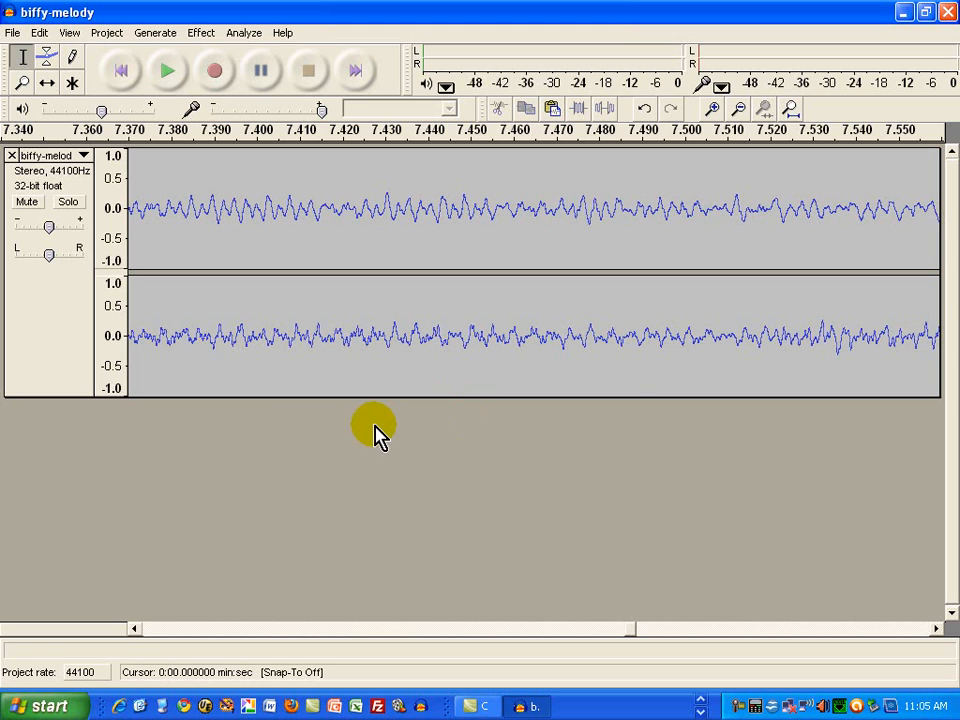
- Exit Audacity without saving the project changes
{"action": "left_click", "coordinate": [11, 32]}
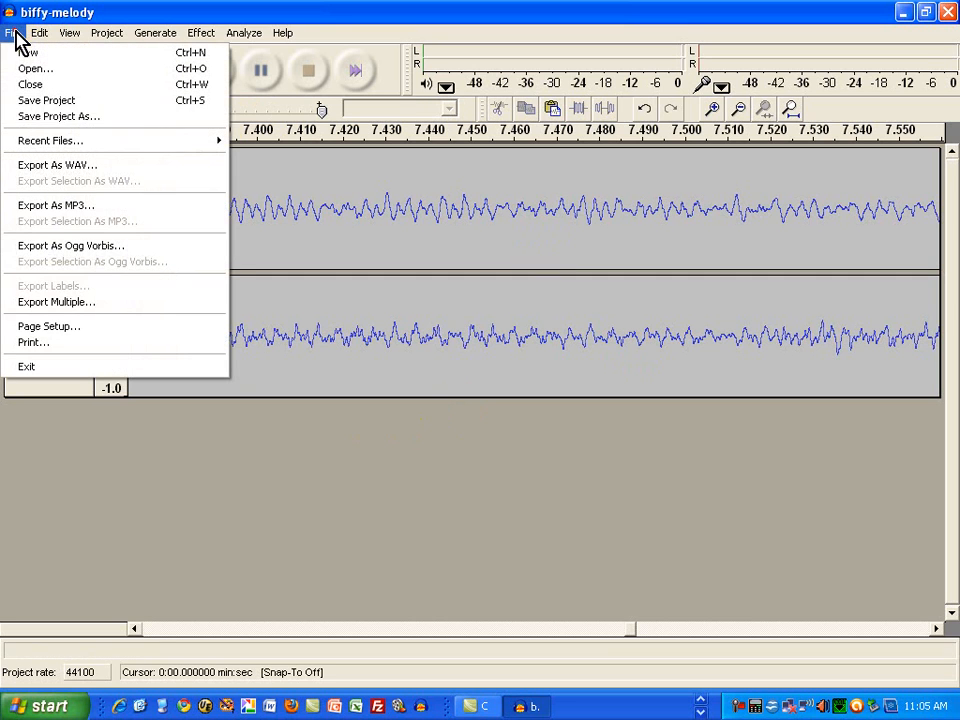
{"action": "left_click", "coordinate": [70, 367]}
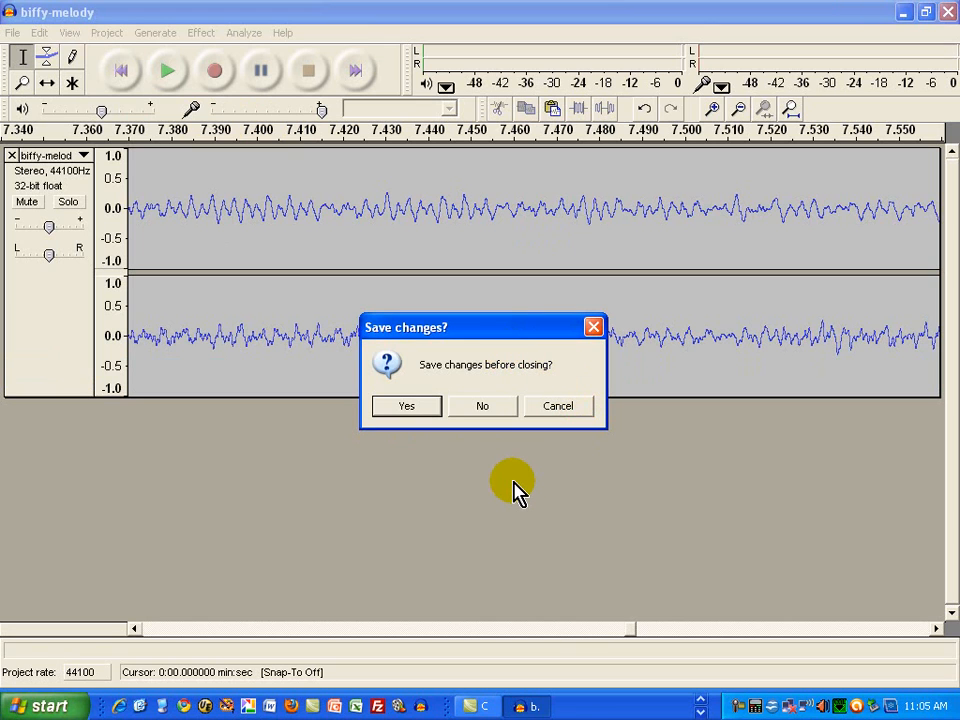
{"action": "left_click", "coordinate": [492, 405]}
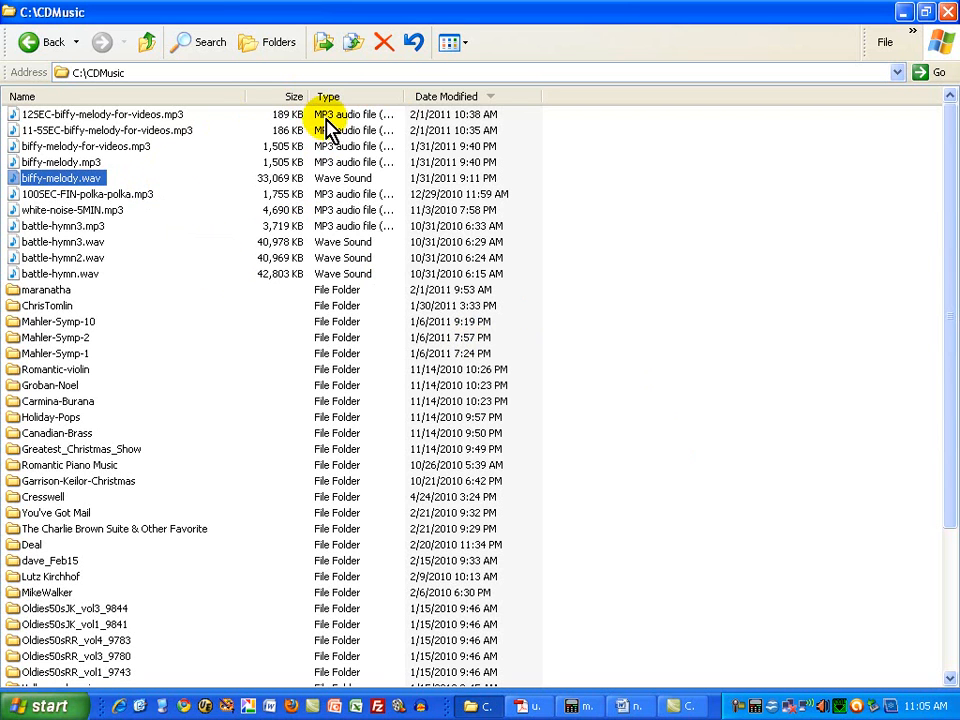
- Sort the CDMusic folder by modification date, newest first, and display it in Details view
{"action": "left_click", "coordinate": [445, 97]}
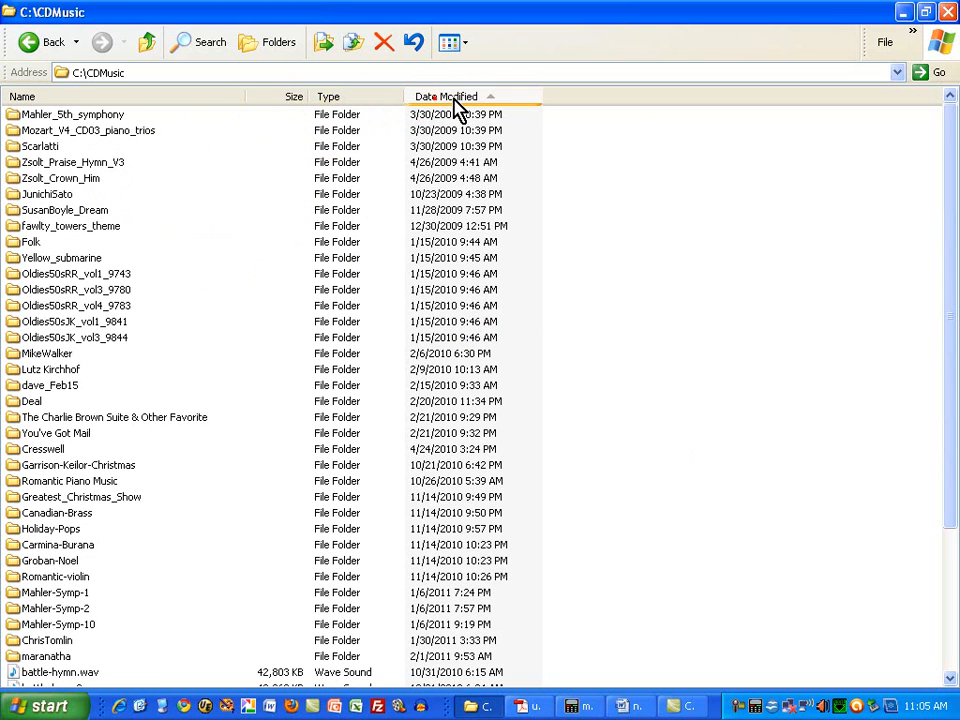
{"action": "left_click", "coordinate": [455, 99]}
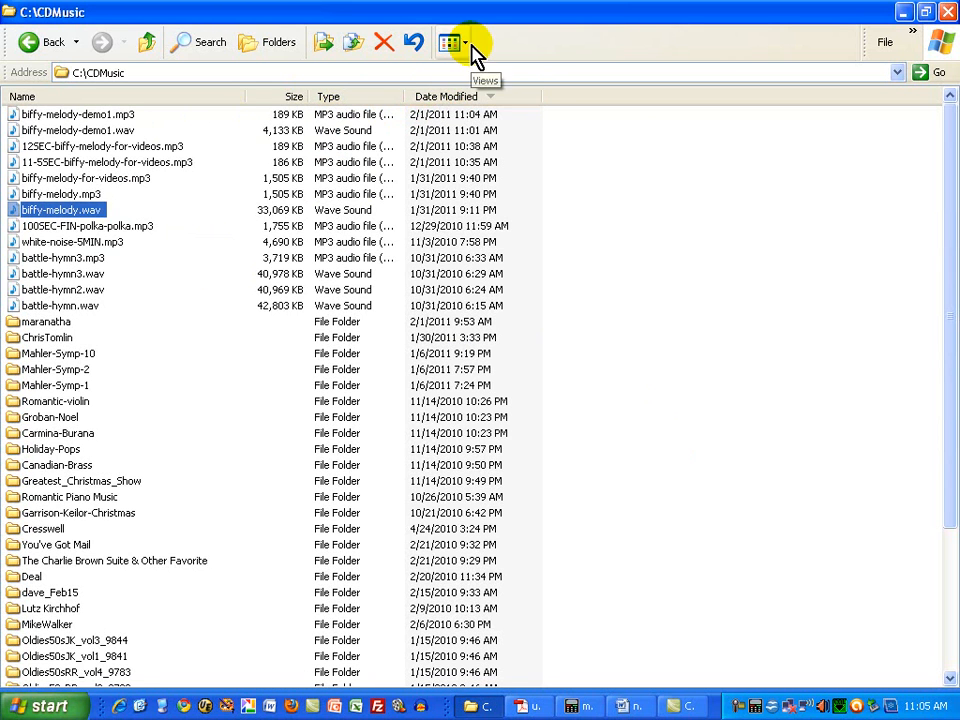
{"action": "left_click", "coordinate": [466, 44]}
{"action": "left_click", "coordinate": [484, 133]}
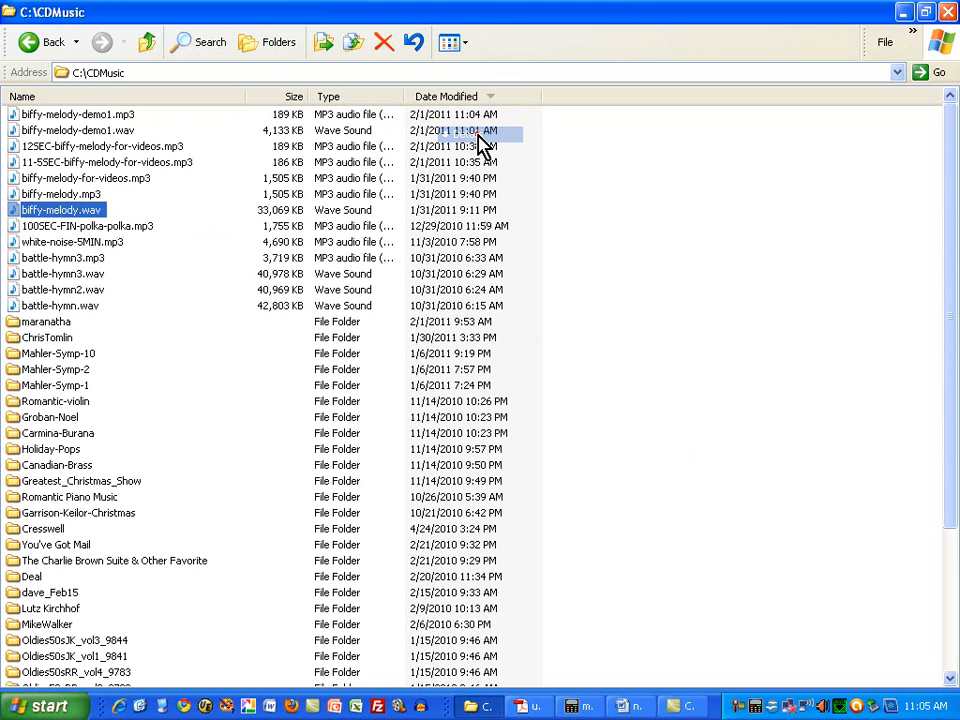
- Preview the CDMusic folder's contents first as thumbnails and then as a plain list
{"action": "left_click", "coordinate": [452, 43]}
{"action": "left_click", "coordinate": [470, 71]}
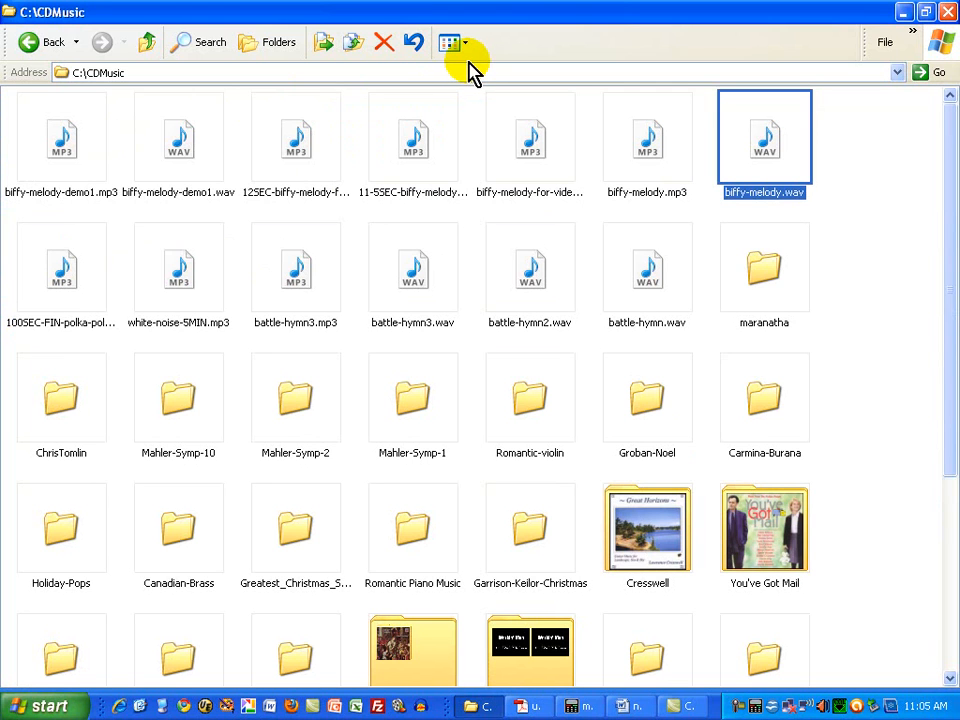
{"action": "mouse_move", "coordinate": [559, 123]}
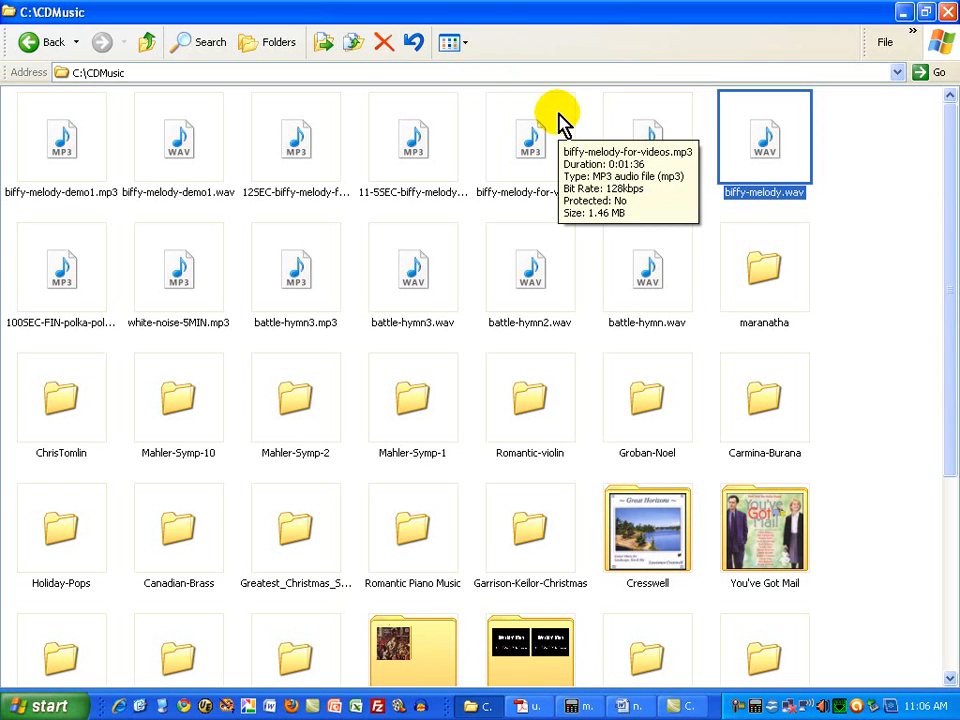
{"action": "left_click", "coordinate": [466, 43]}
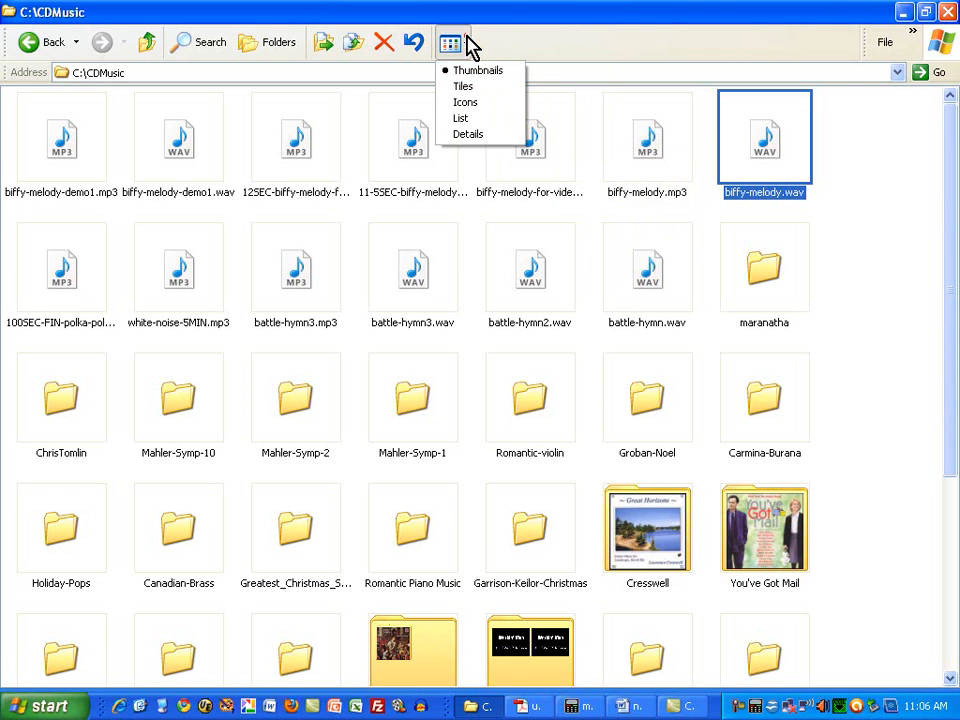
{"action": "left_click", "coordinate": [470, 118]}
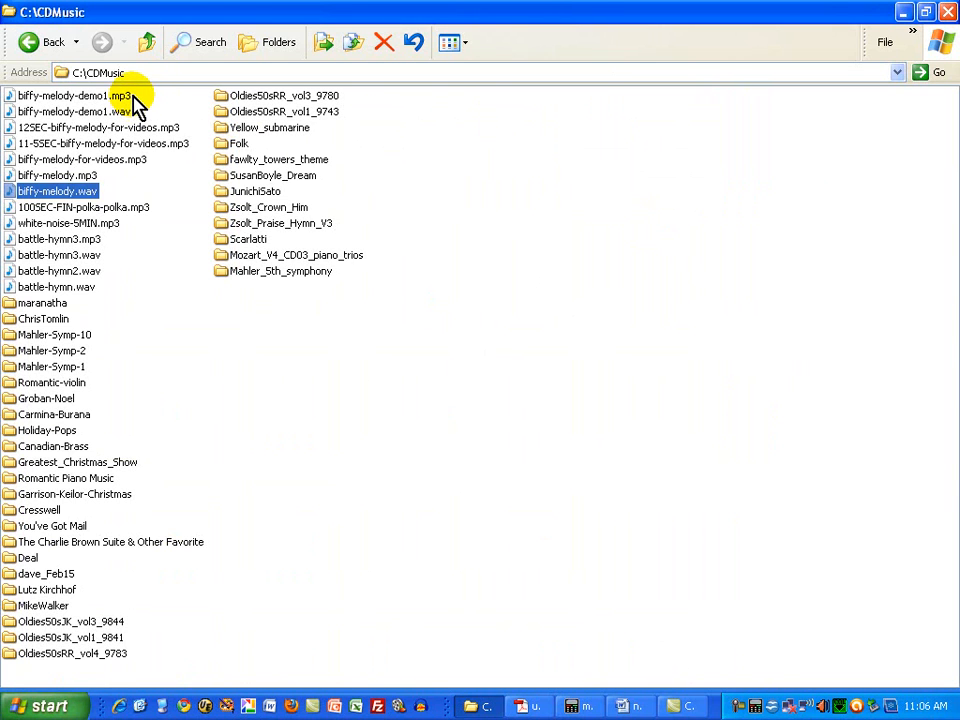
{"action": "left_click_drag", "start_coordinate": [121, 97], "coordinate": [133, 102]}
{"action": "left_click", "coordinate": [136, 118]}
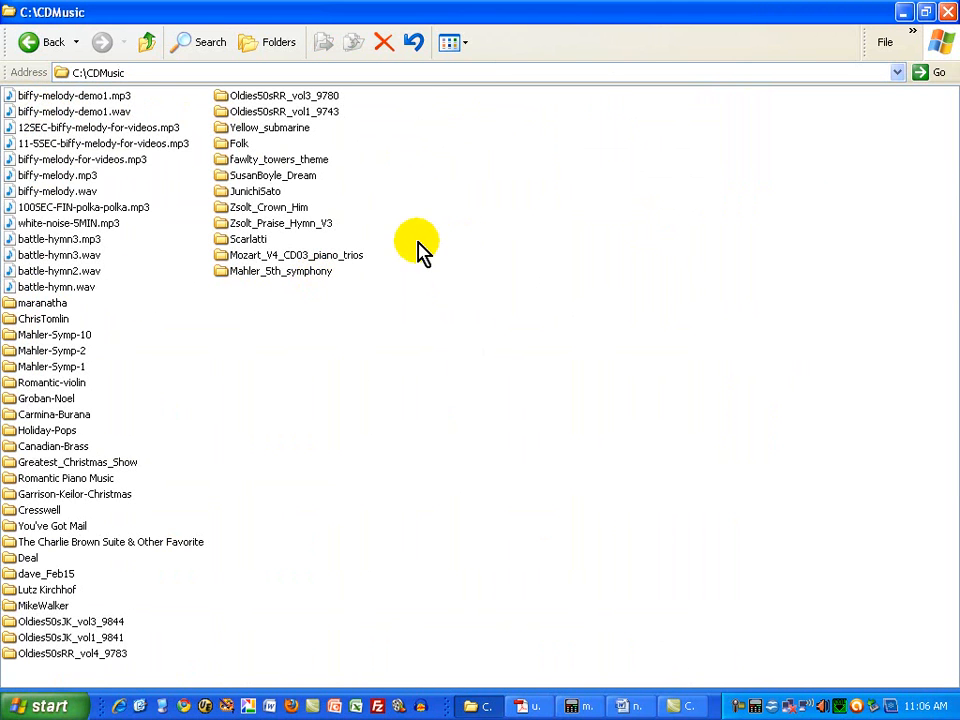
- Return the folder to Details view and re-sort it by modification date with the newest files first
{"action": "left_click", "coordinate": [463, 47]}
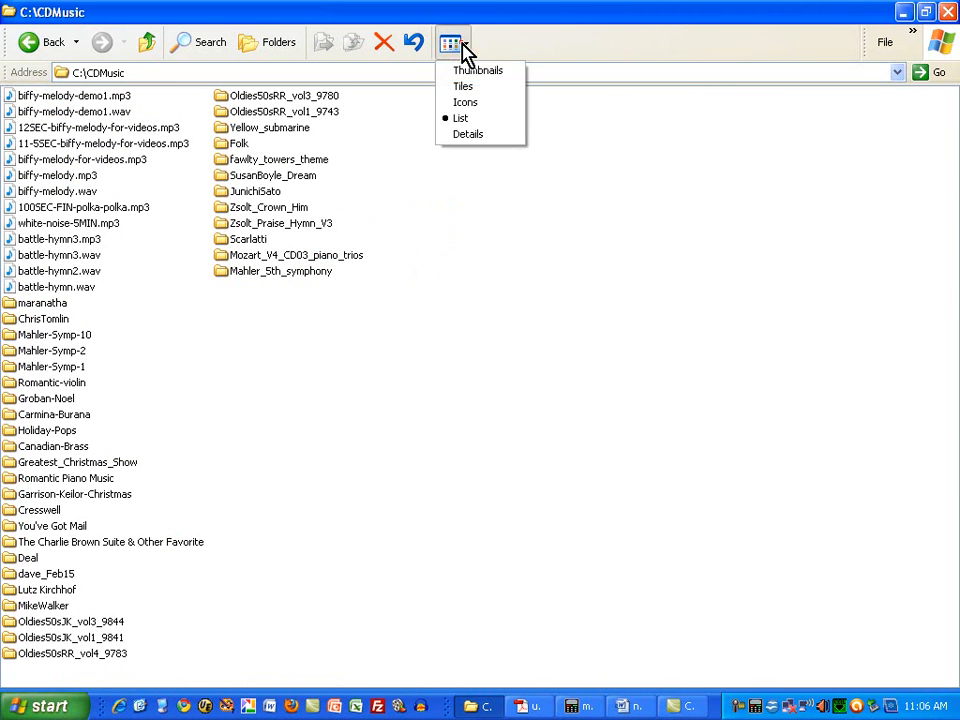
{"action": "left_click", "coordinate": [467, 134]}
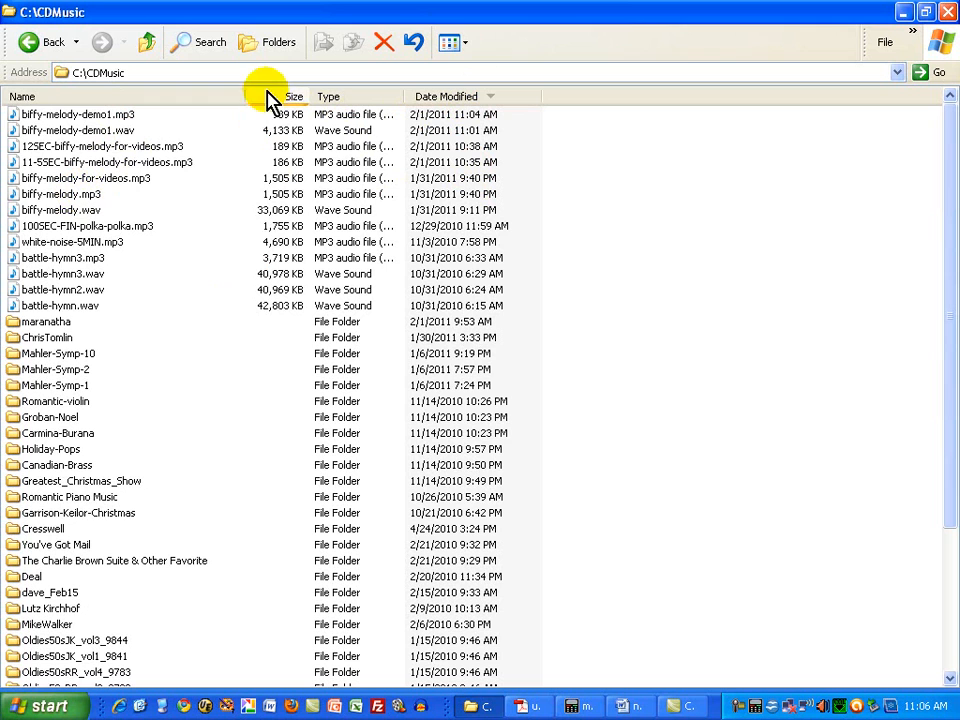
{"action": "left_click", "coordinate": [468, 98]}
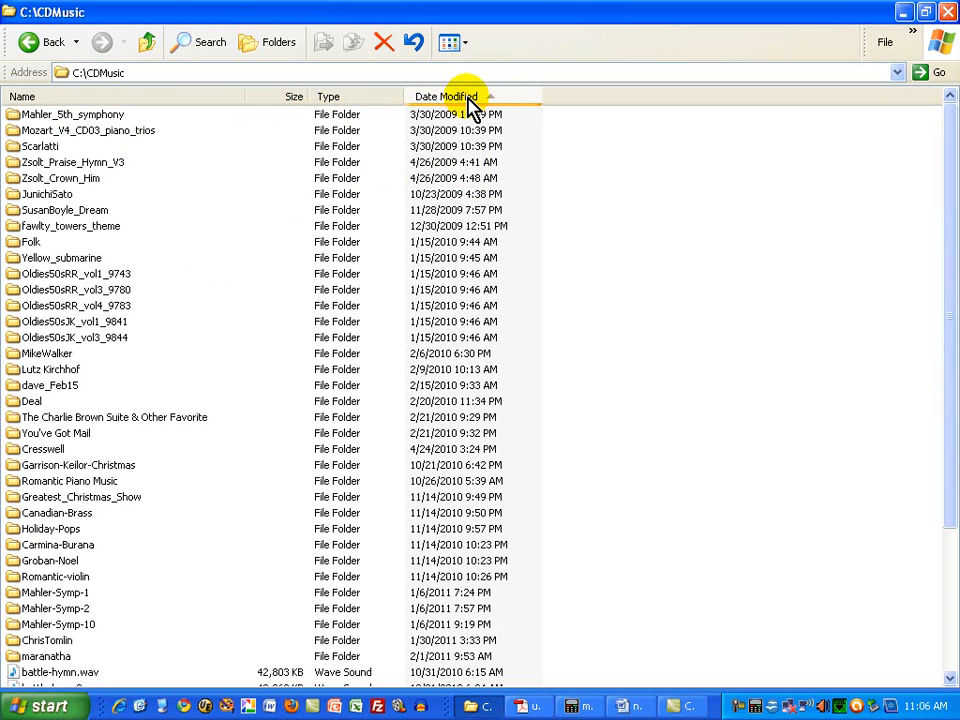
{"action": "left_click", "coordinate": [468, 100]}
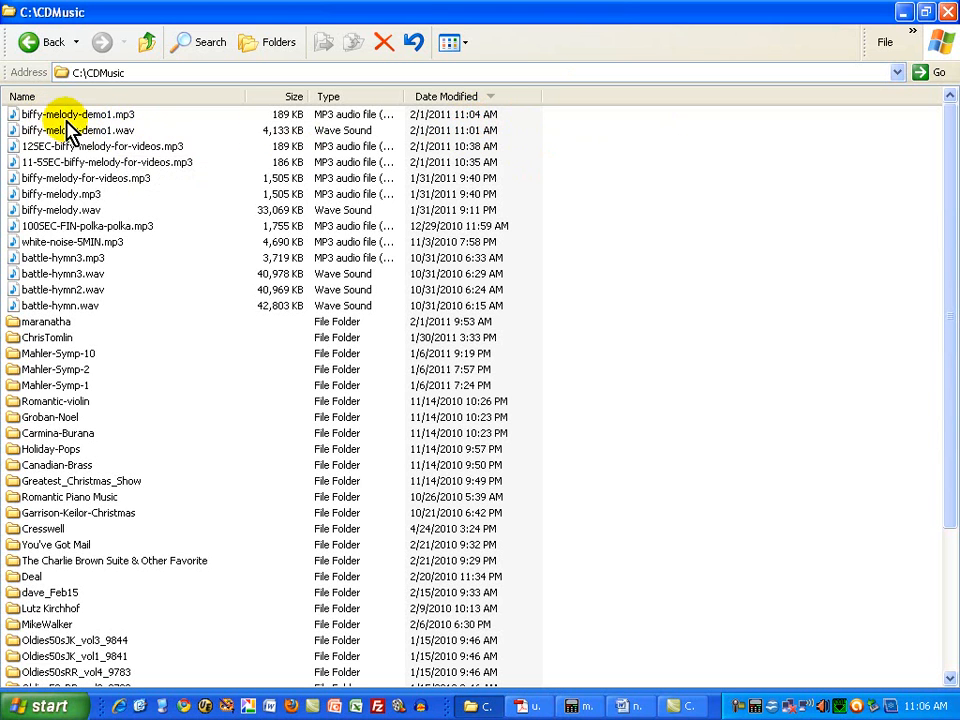
- Compare the sizes and modification dates of the exported biffy-melody-demo1.mp3 and biffy-melody-demo1.wav files
{"action": "left_click", "coordinate": [103, 114]}
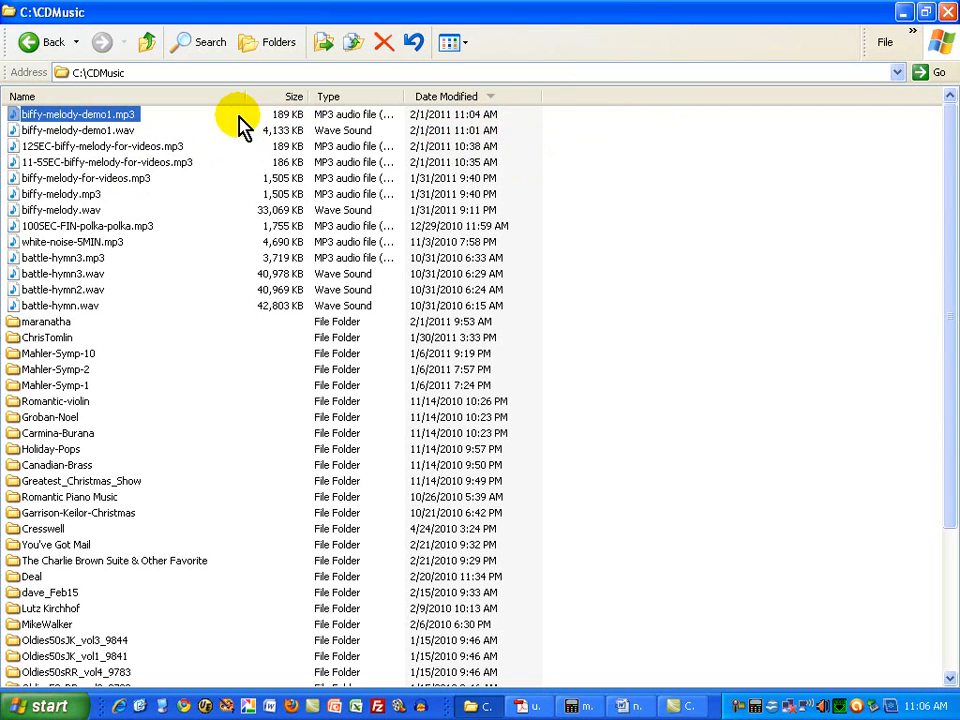
{"action": "left_click", "coordinate": [589, 121]}
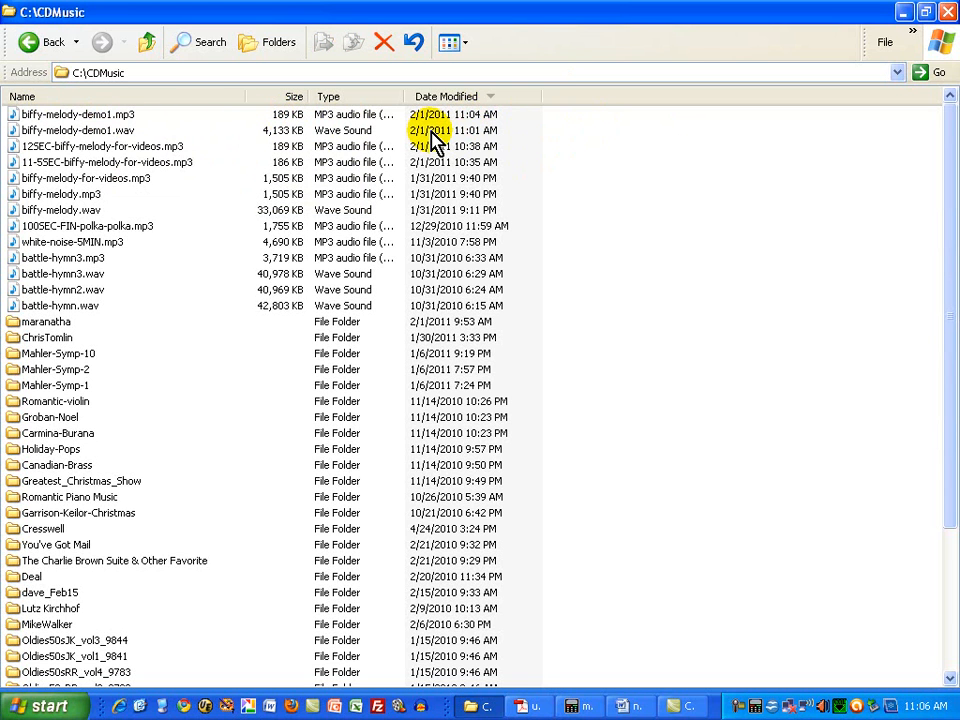
{"action": "left_click", "coordinate": [114, 132]}
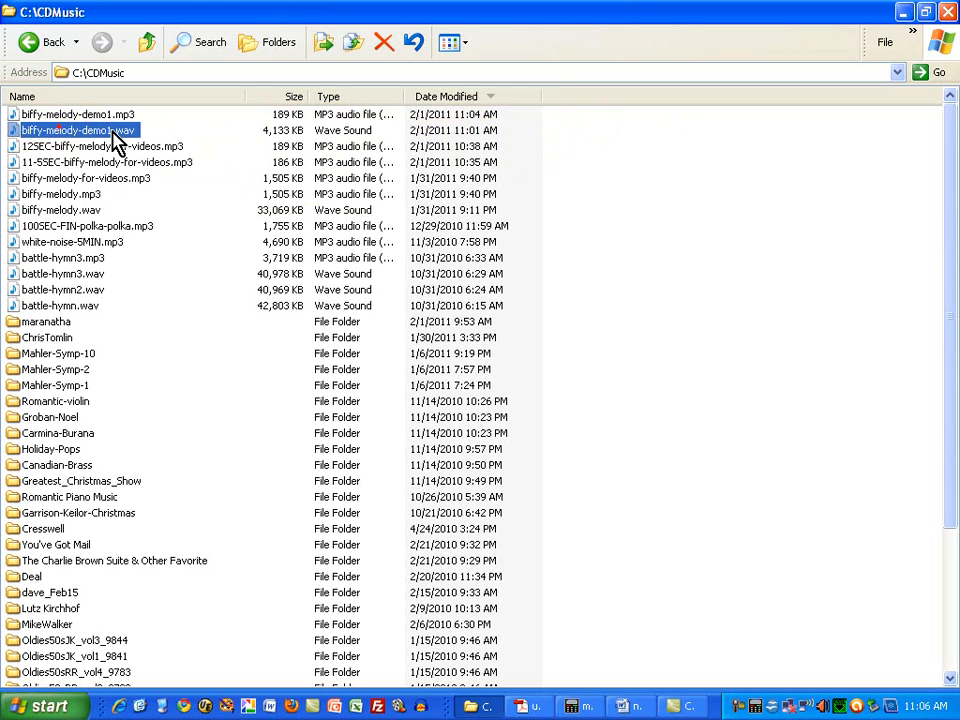
{"action": "left_click", "coordinate": [591, 162]}
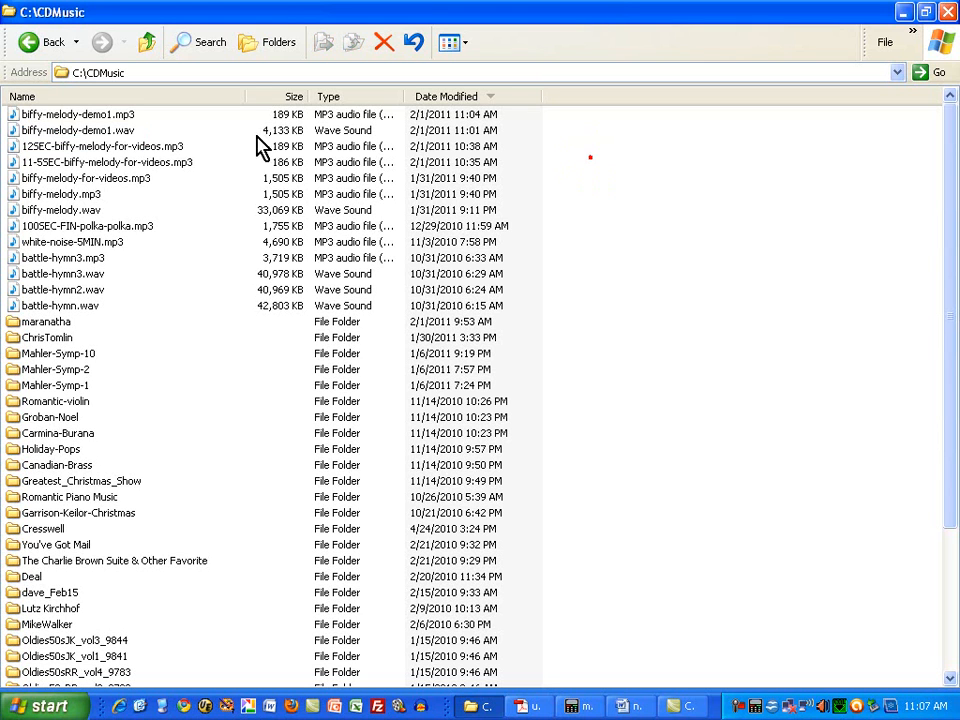
- Play the exported biffy-melody-demo1.mp3 in Windows Media Player and pause the playback
{"action": "double_click", "coordinate": [108, 118]}
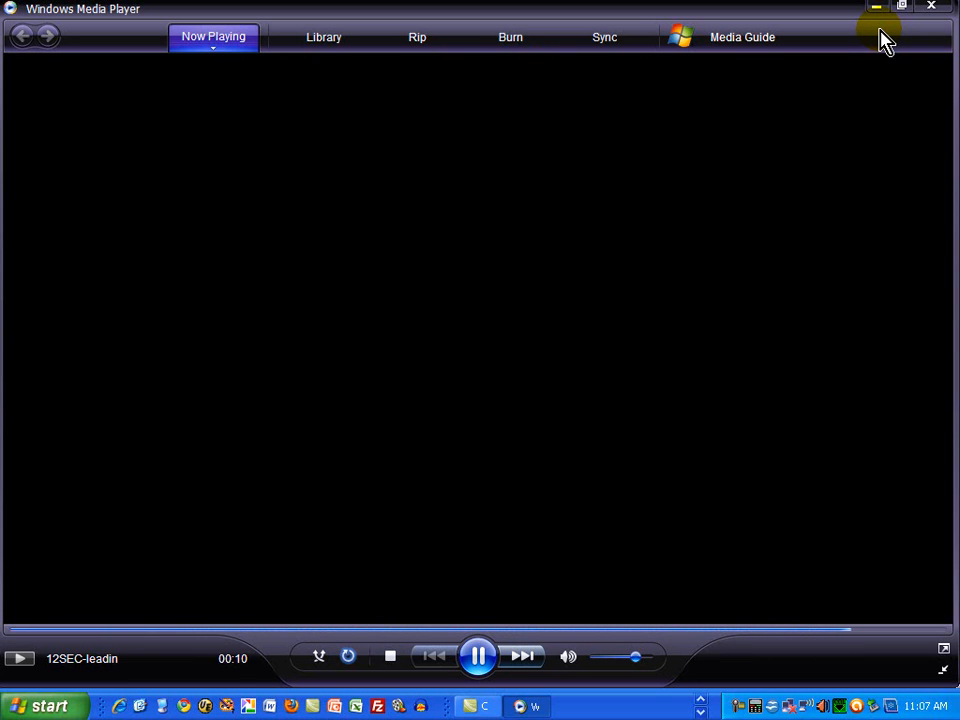
{"action": "left_click", "coordinate": [480, 666]}
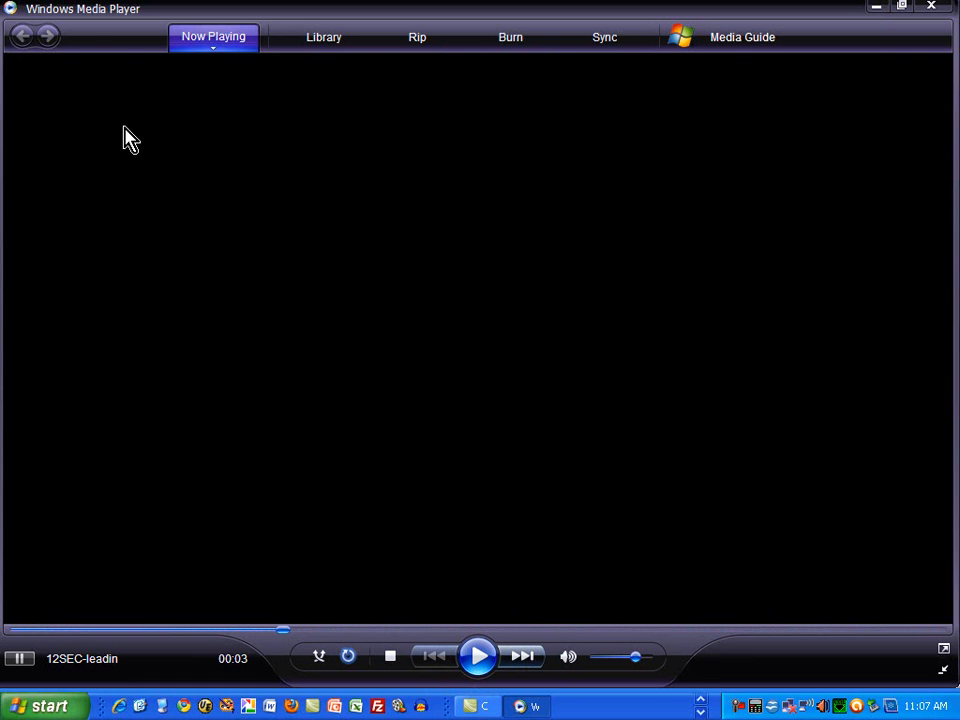
- Turn off repeat playback for the player
{"action": "right_click", "coordinate": [84, 27]}
{"action": "mouse_move", "coordinate": [112, 65]}
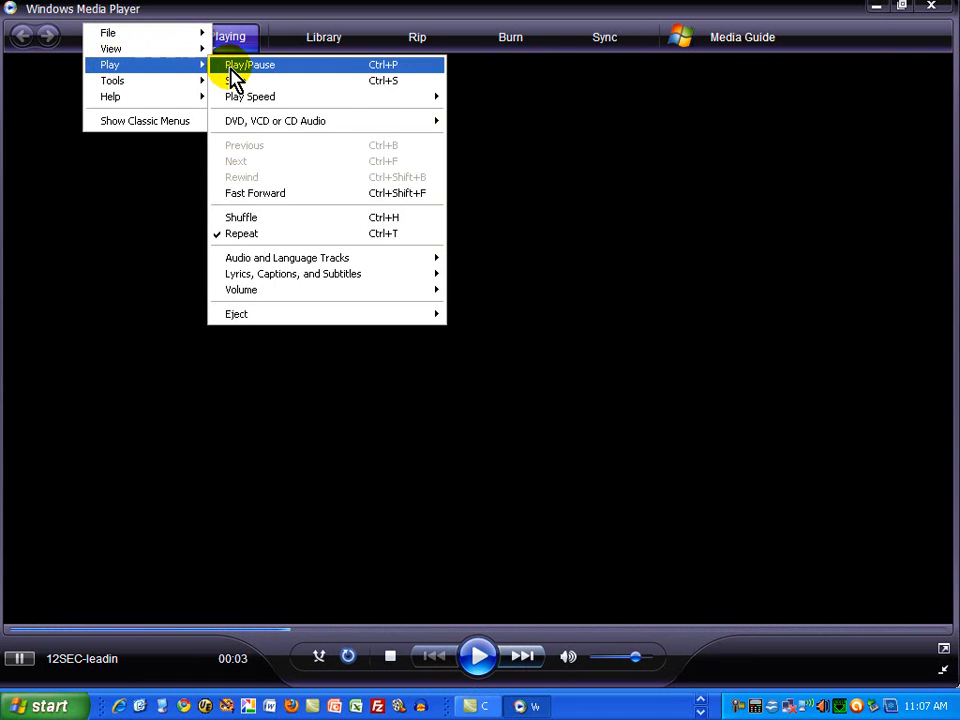
{"action": "left_click", "coordinate": [238, 236]}
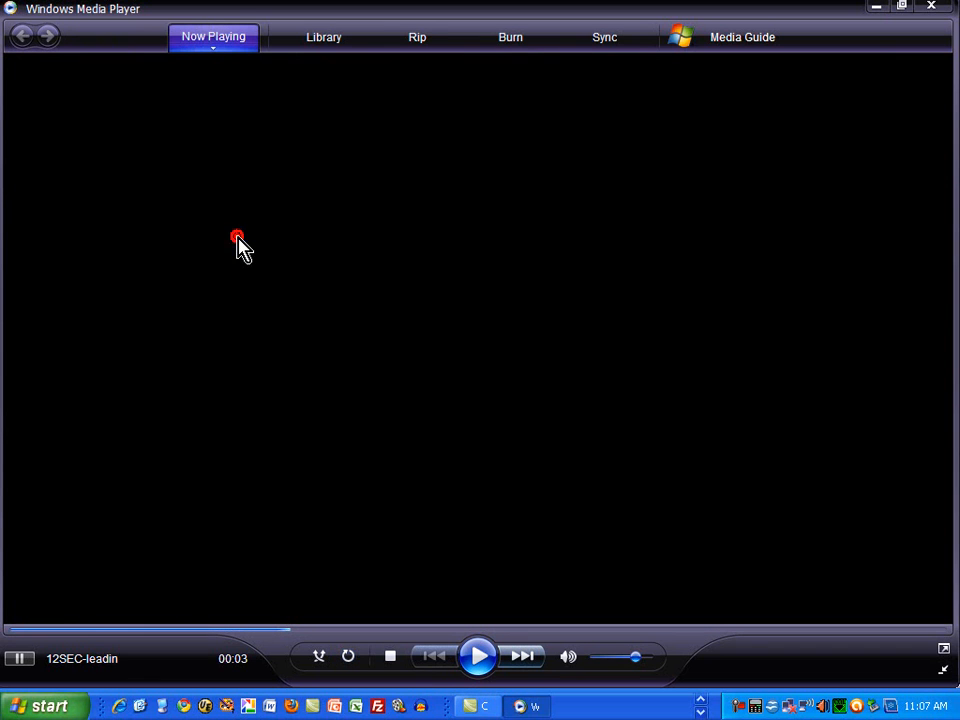